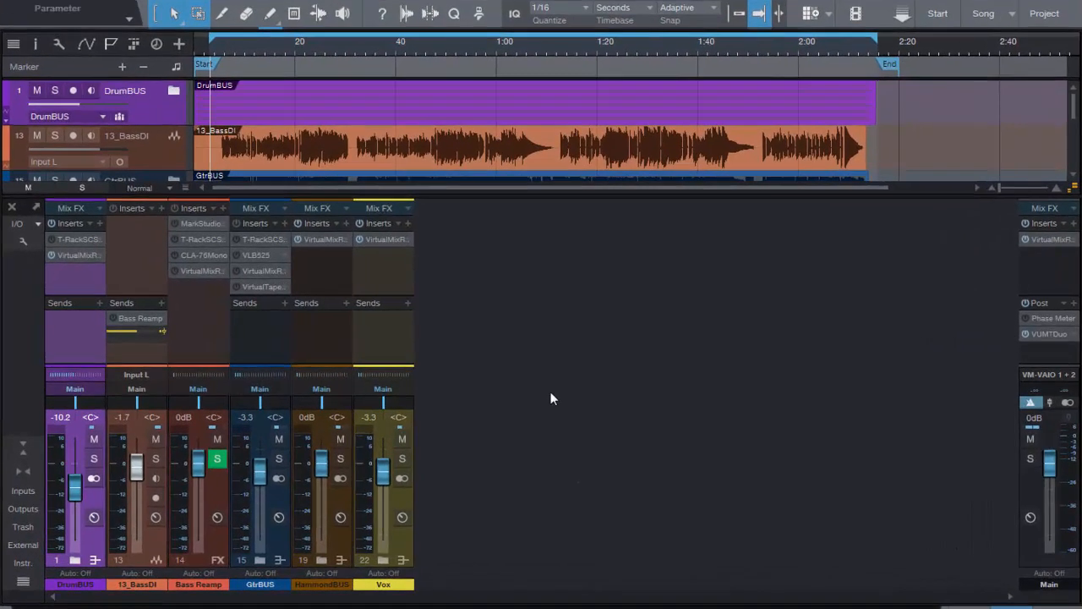
Hide the mixer console and review the individual drum tracks inside the DrumBUS folder
key(F3)
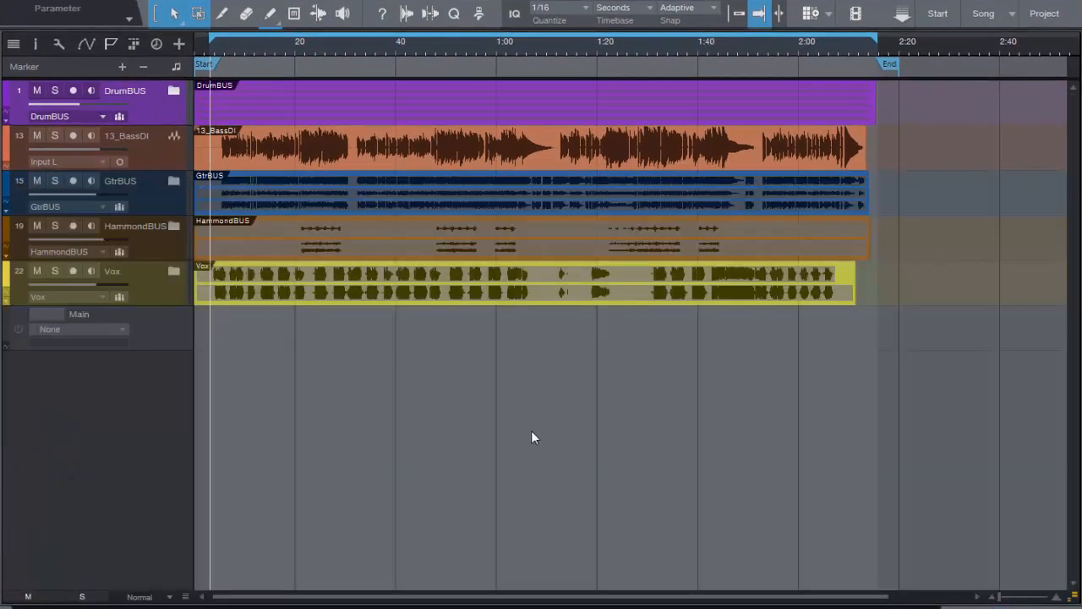
click(174, 90)
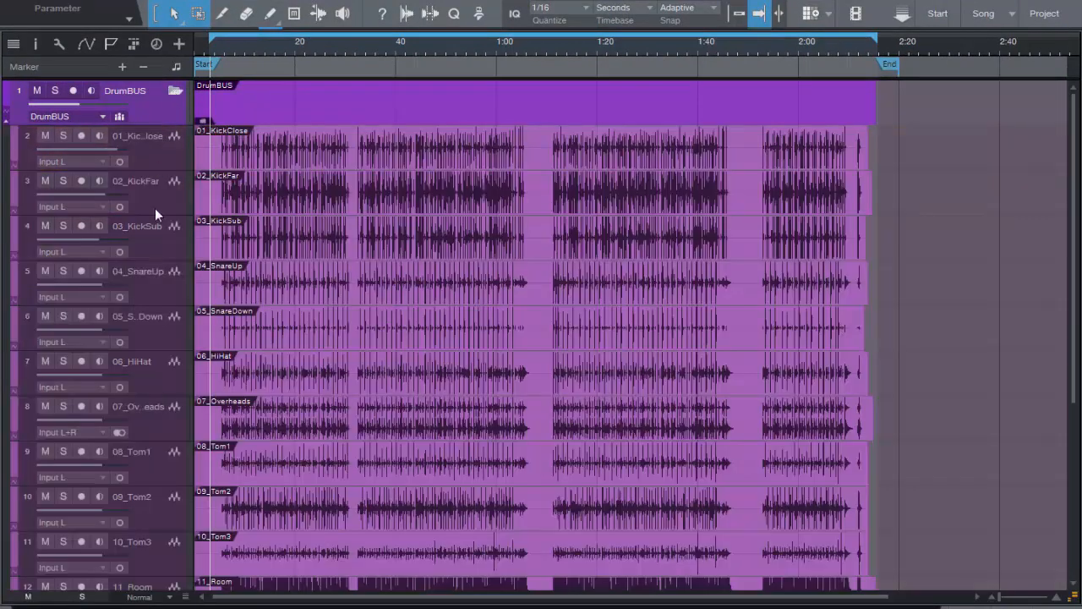
scroll(155, 208, down, 4)
scroll(155, 208, up, 4)
click(174, 92)
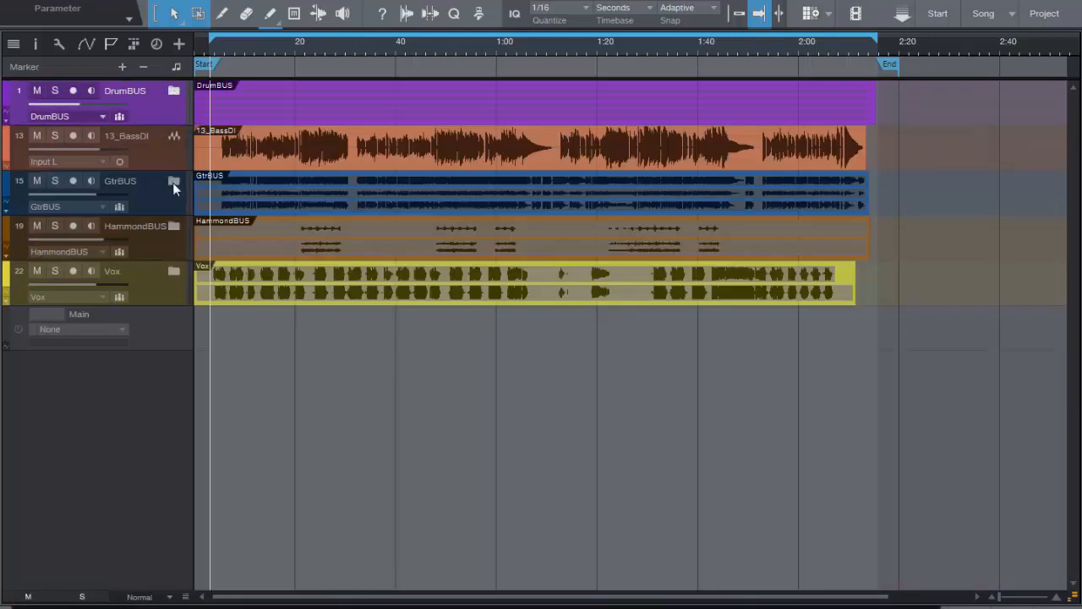
Review the tracks inside the GtrBUS, HammondBUS and Vox folders, collapsing each folder after viewing it
click(174, 181)
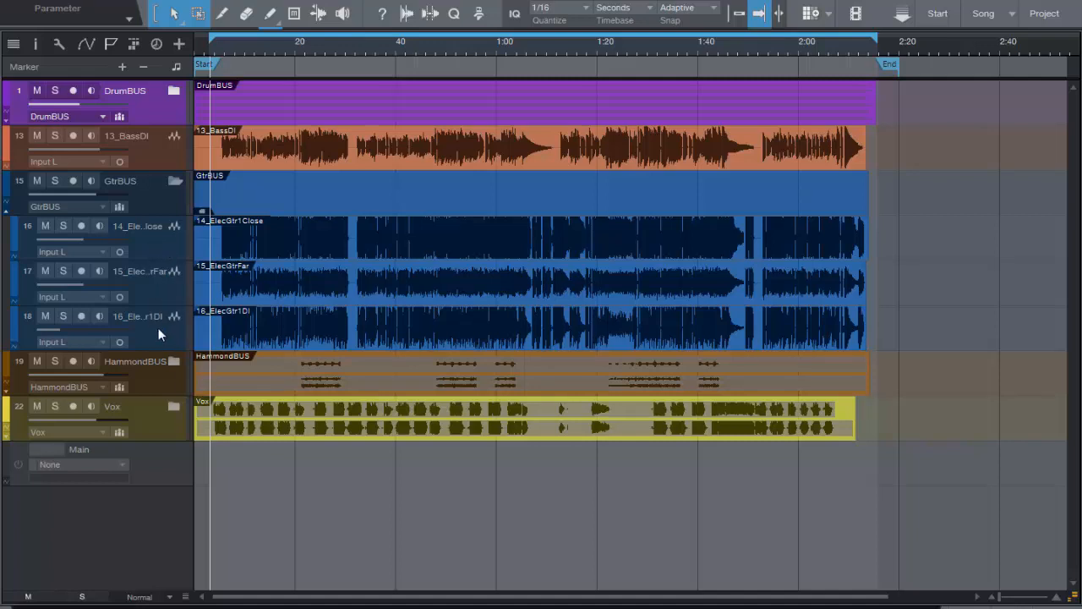
click(173, 183)
click(174, 227)
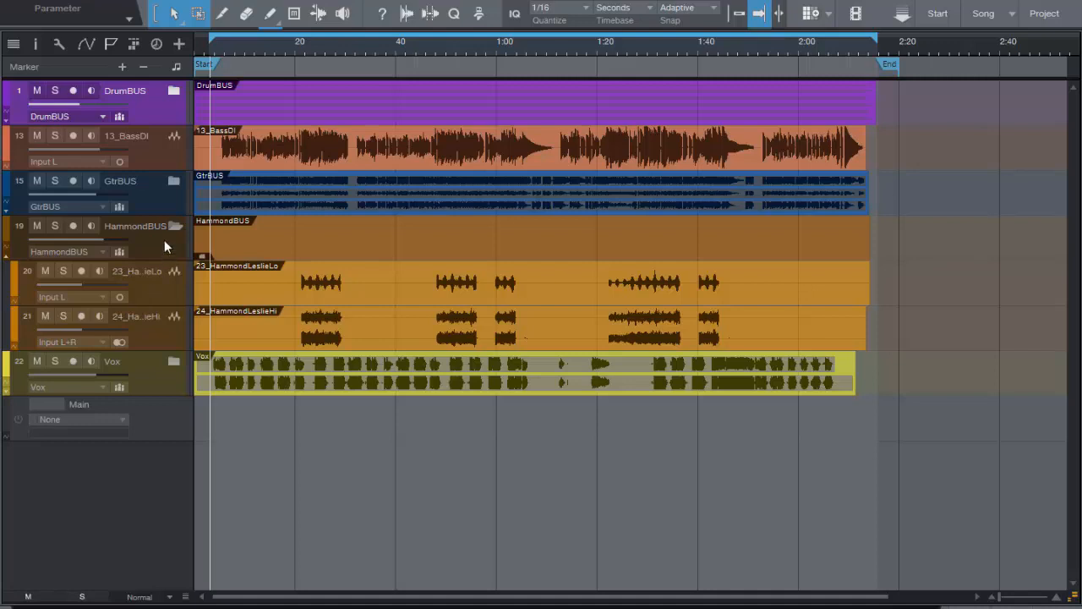
click(174, 226)
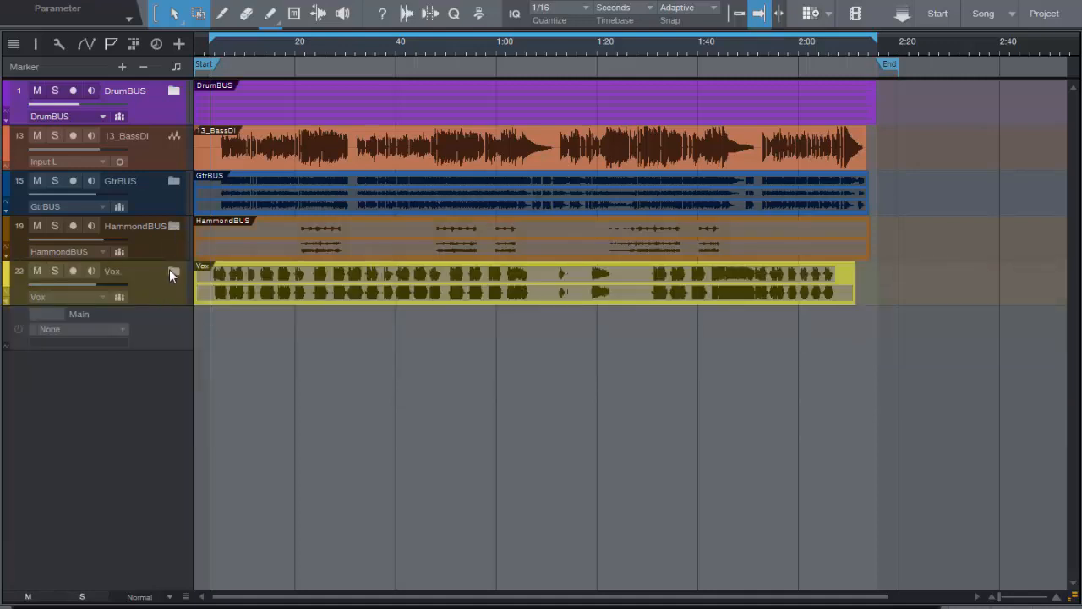
click(171, 271)
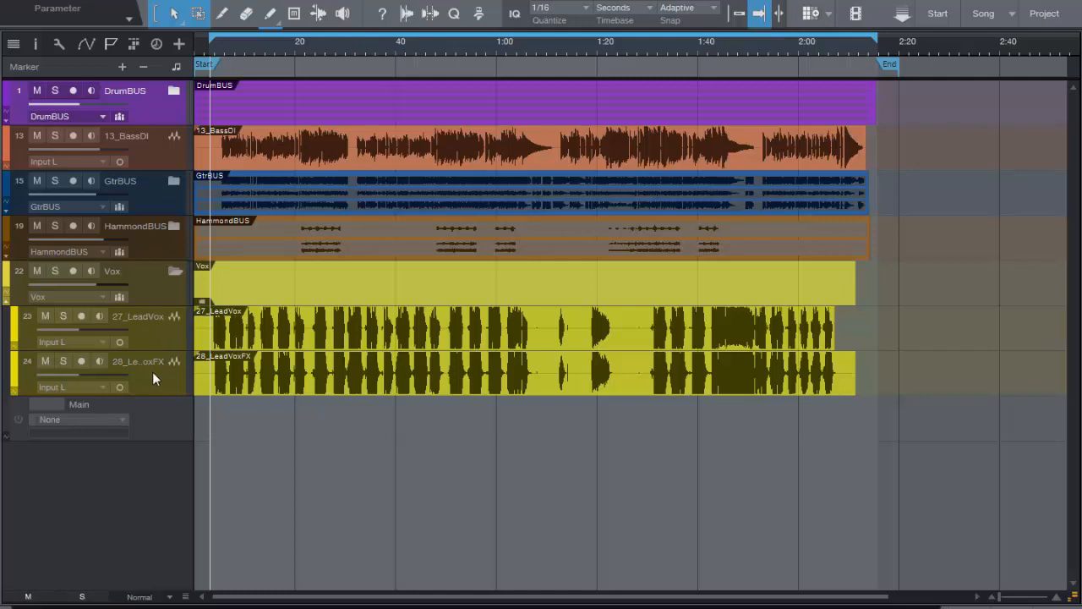
click(174, 270)
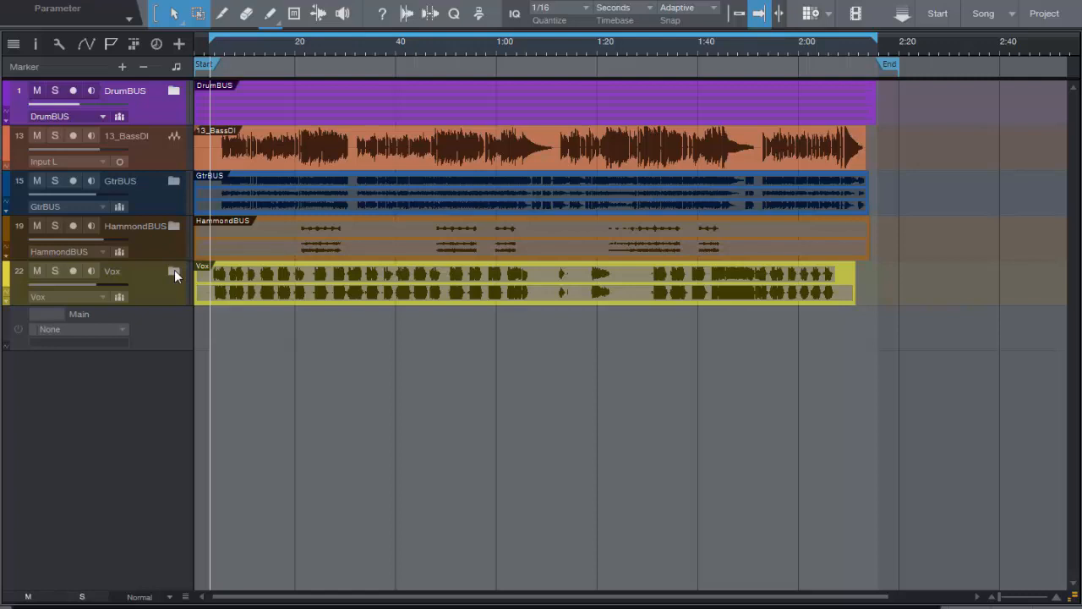
Play the mix from the start of the song for a listen and stop playback
key(space)
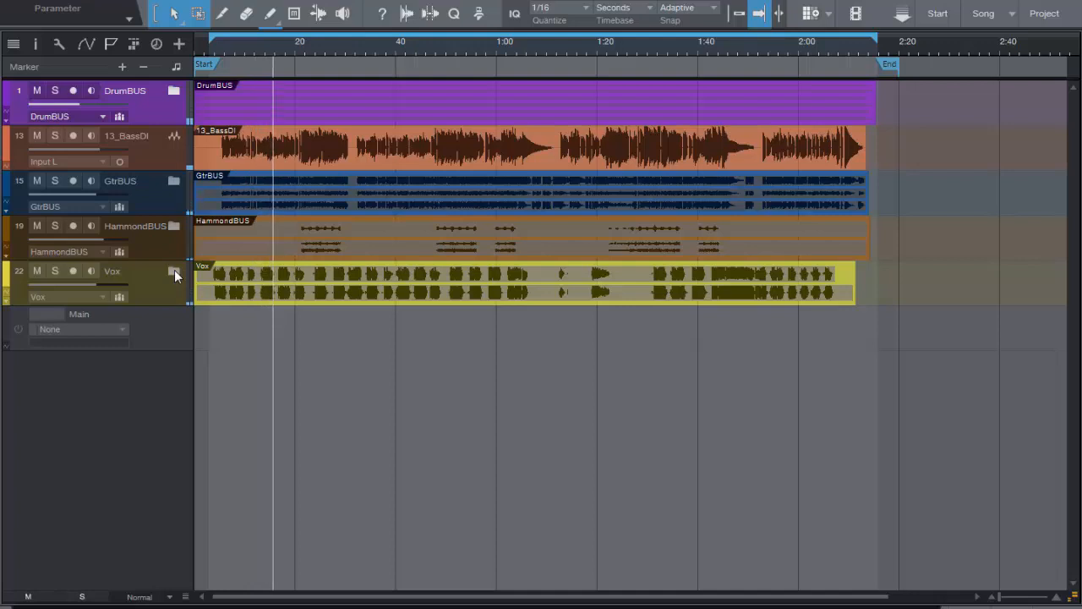
key(space)
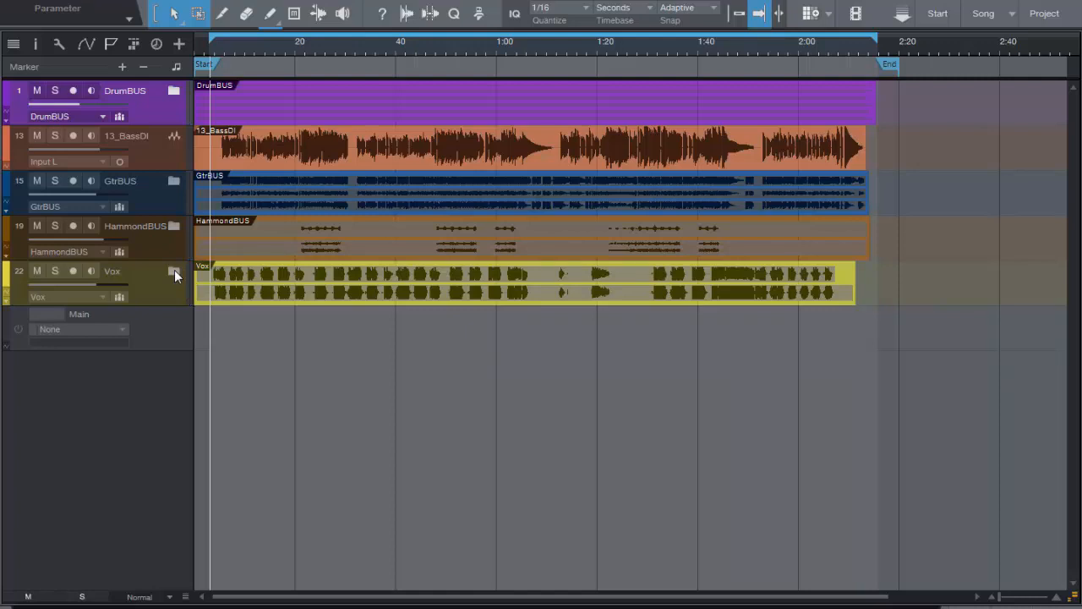
Show the mixer console and inspect the Virtual Mix Rack insert on the Vox bus
key(F3)
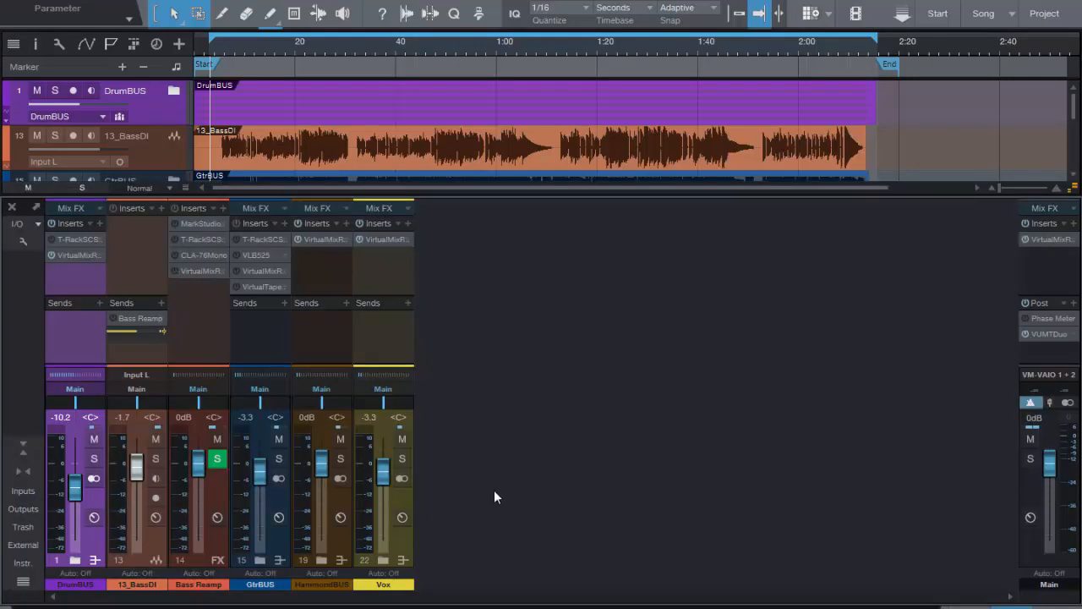
click(379, 239)
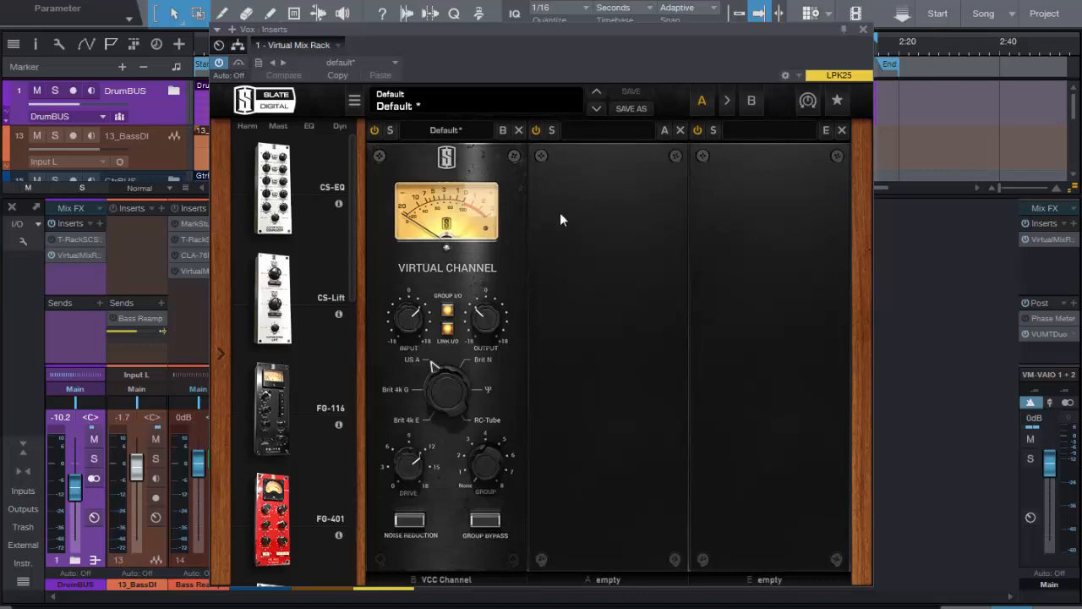
click(862, 29)
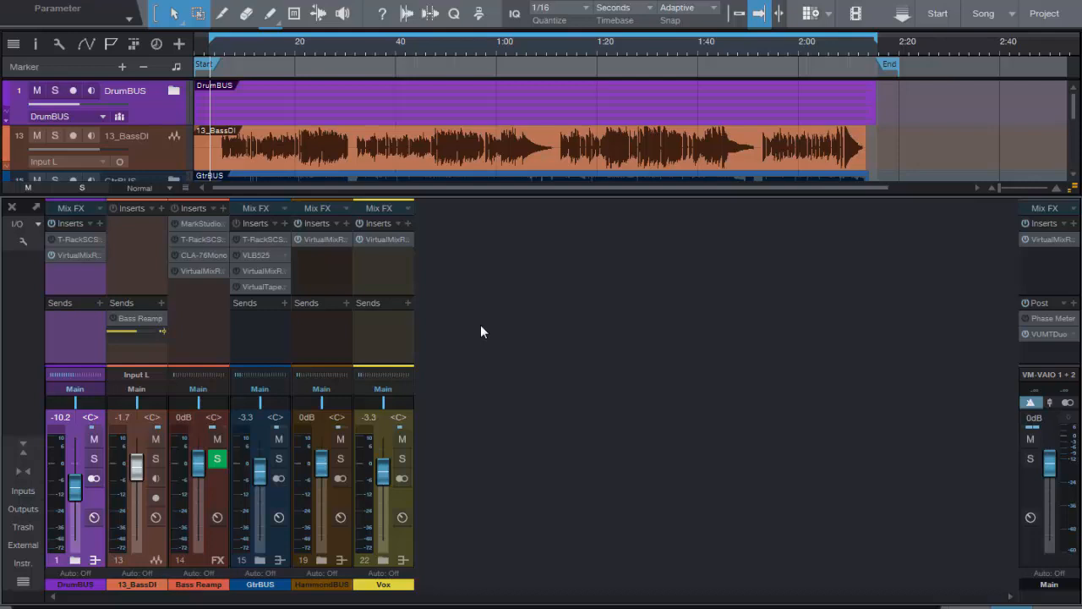
Load the Preamp Harmonics preset in the GtrBUS T-RackS EQ PA and switch off its EQ section
click(263, 240)
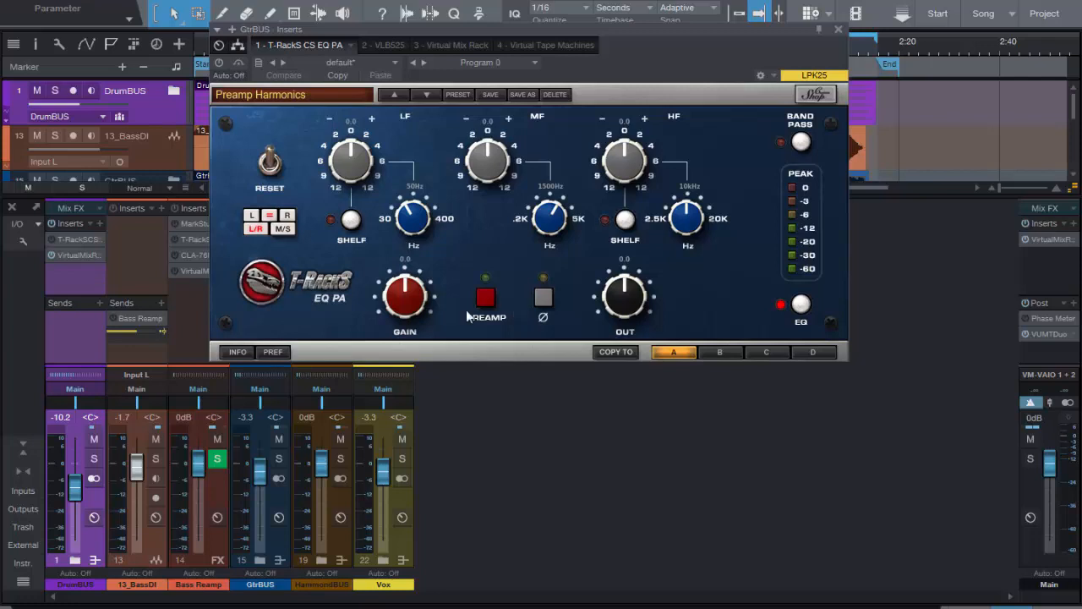
click(268, 96)
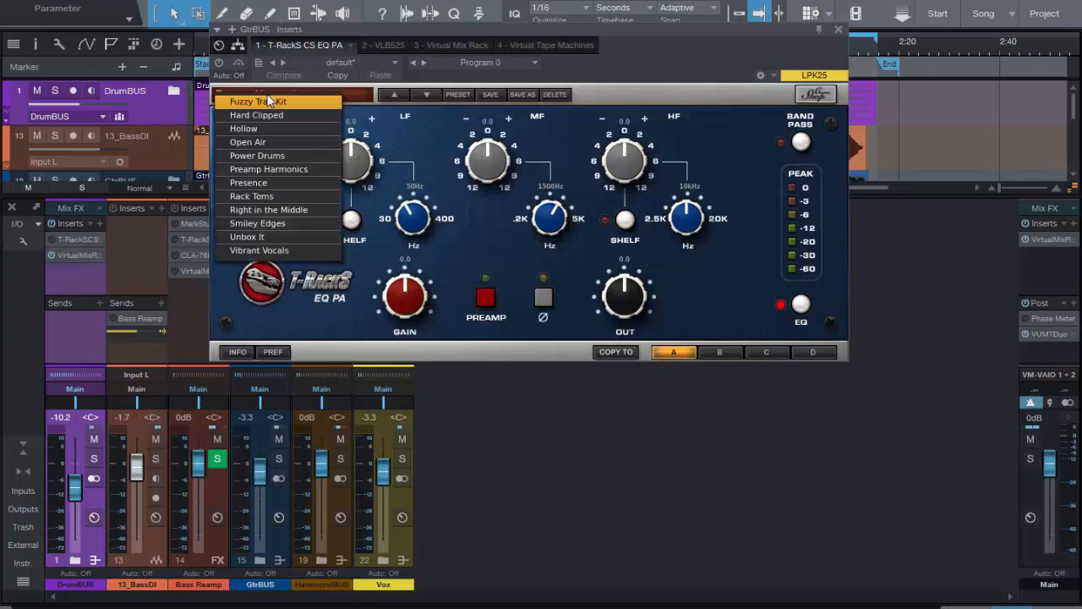
click(284, 168)
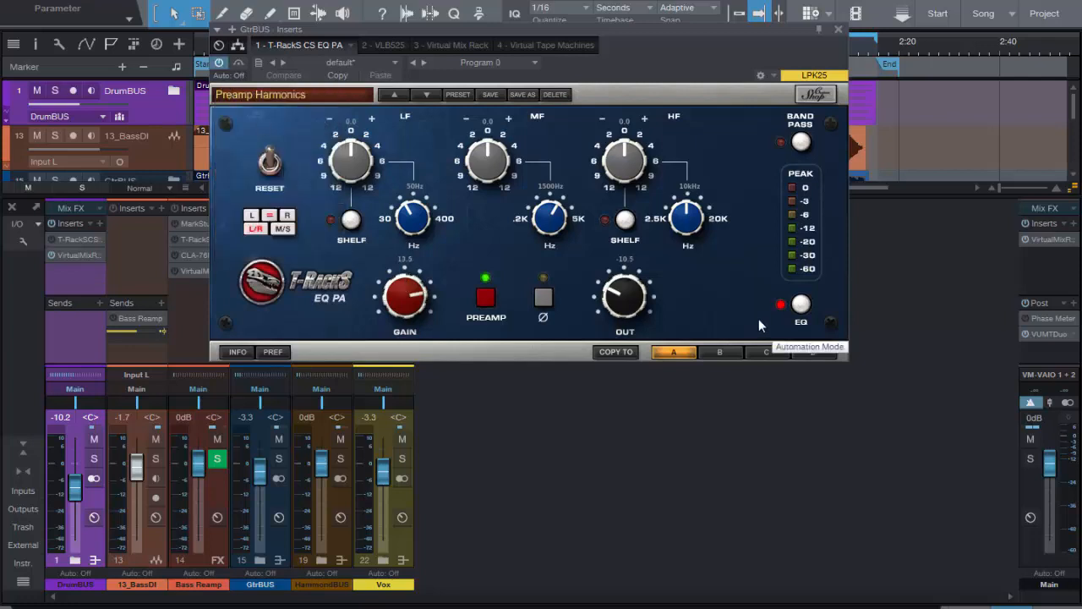
click(802, 306)
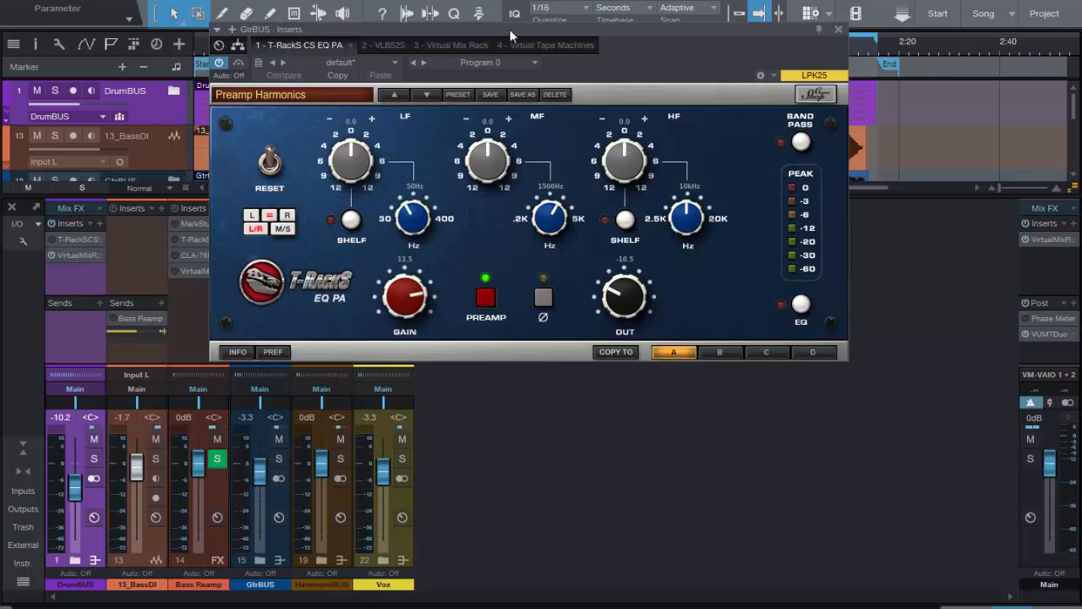
drag(511, 25, 600, 38)
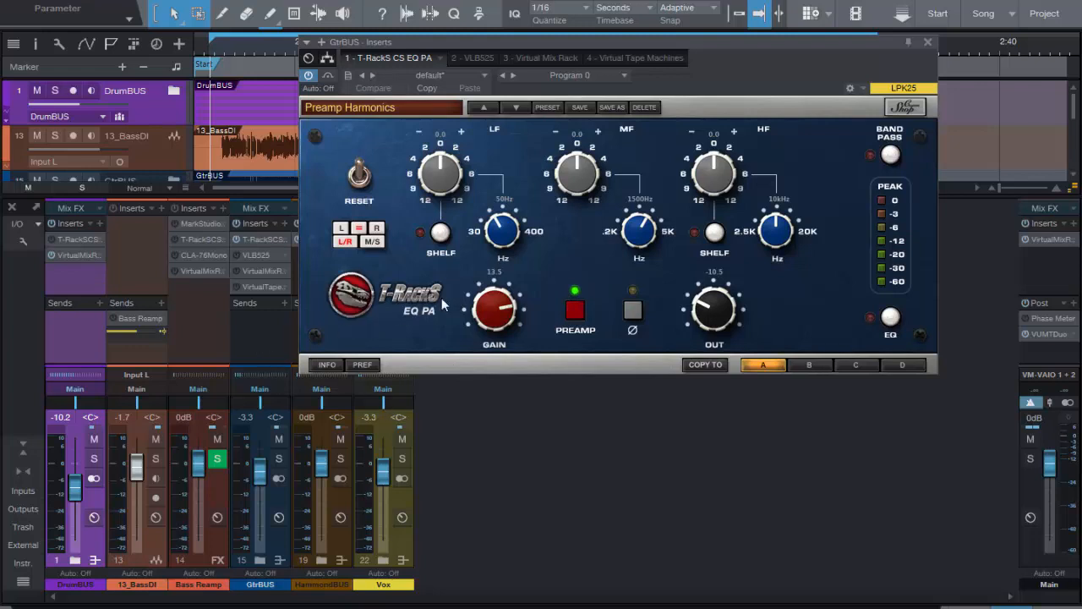
Solo the GtrBUS and set the EQ PA output to -12.6, comparing the processed and bypassed signals during playback
click(279, 459)
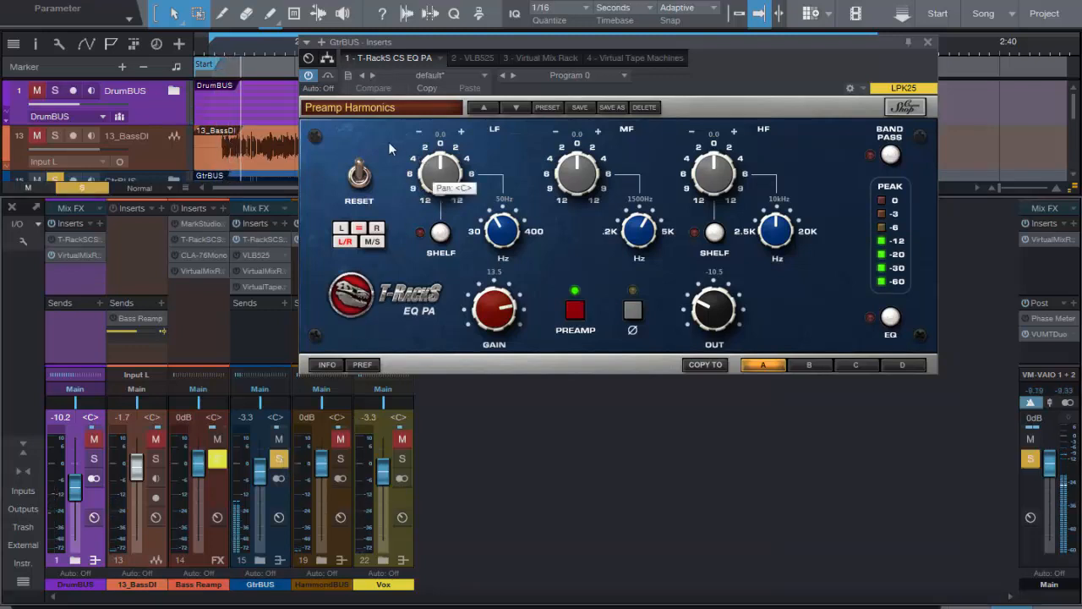
click(329, 77)
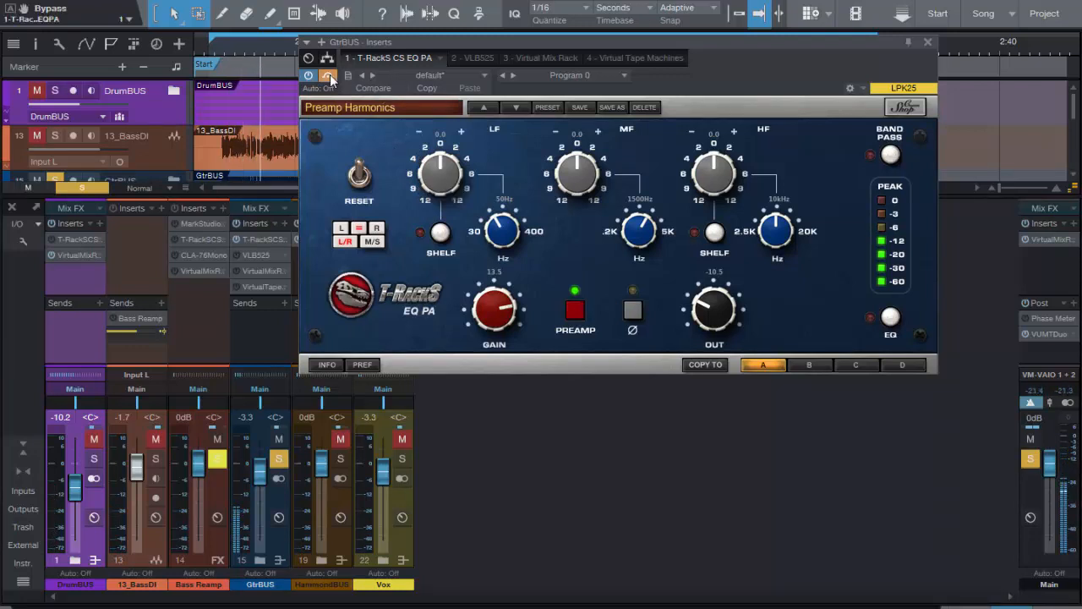
click(329, 77)
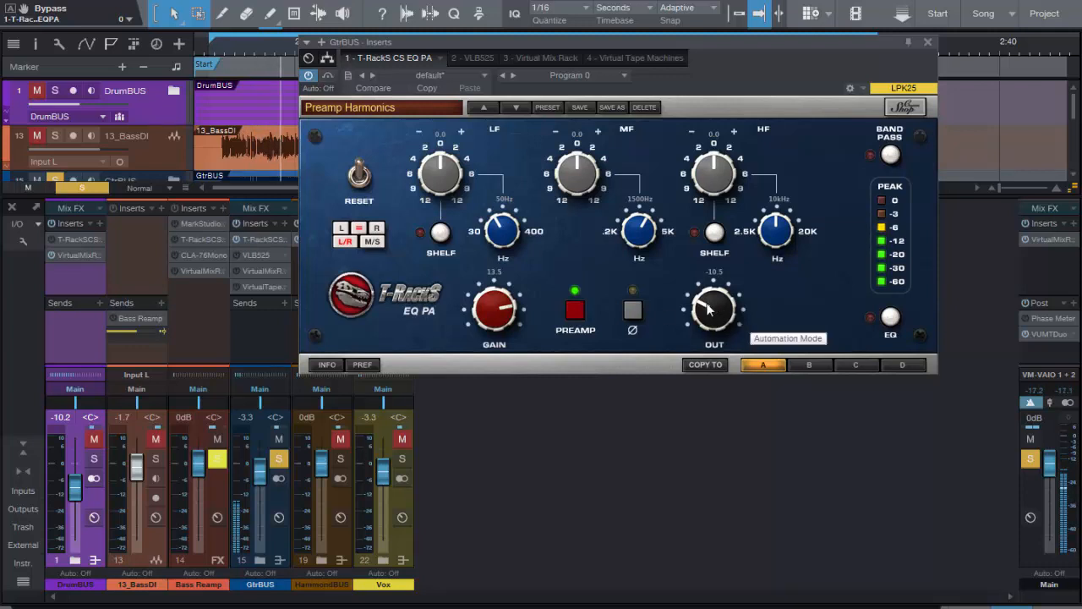
drag(709, 311, 704, 311)
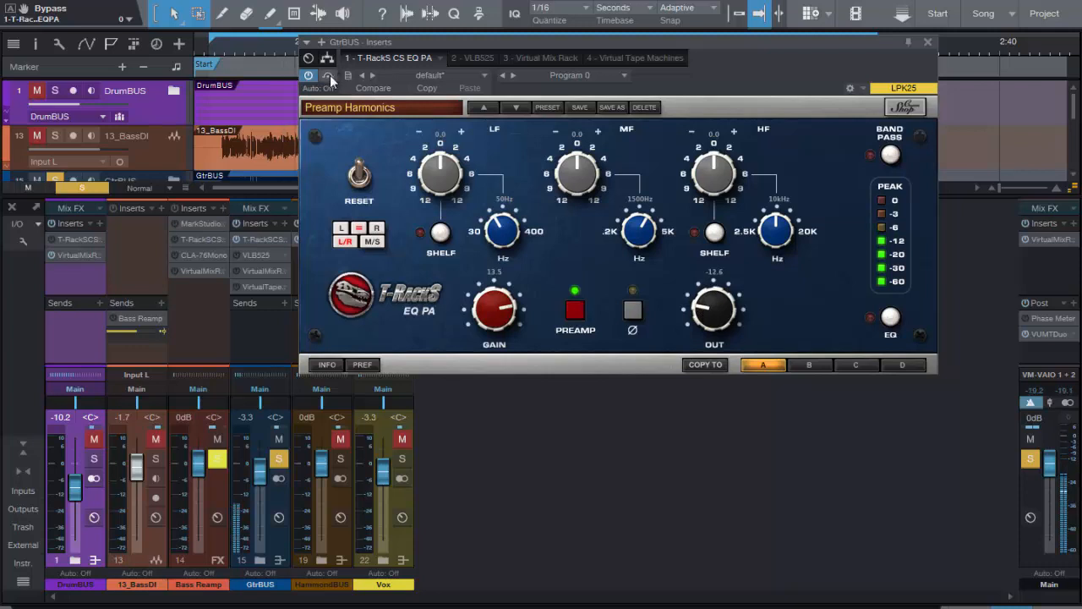
click(329, 75)
click(329, 76)
click(330, 75)
click(329, 75)
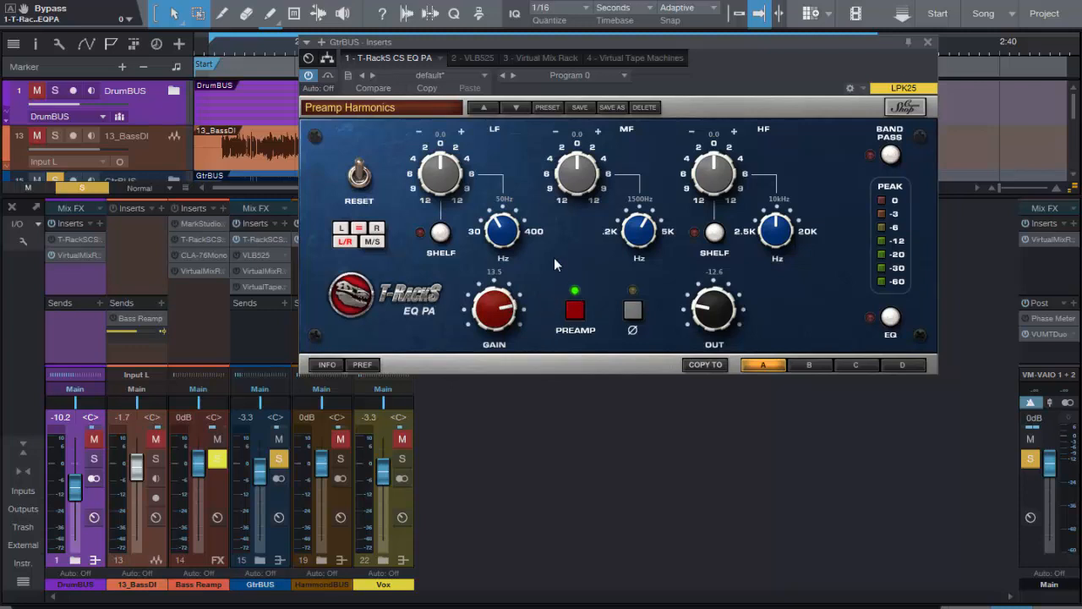
Enable the EQ PA's EQ section, sweep the mid band at +12 dB boost, and set it to -3.0 dB at 600 Hz
click(890, 321)
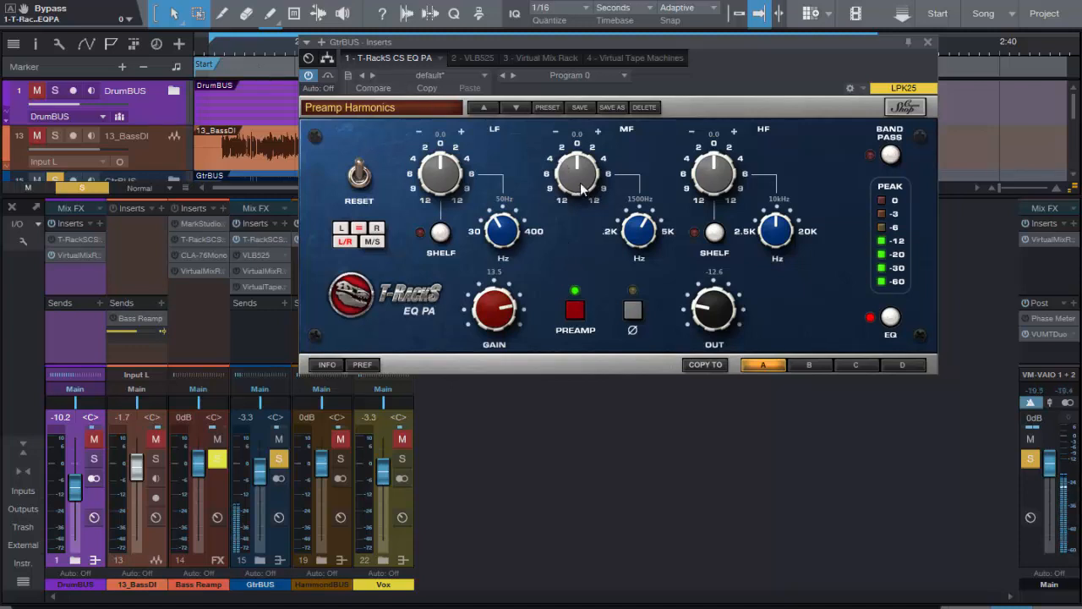
drag(580, 183, 571, 126)
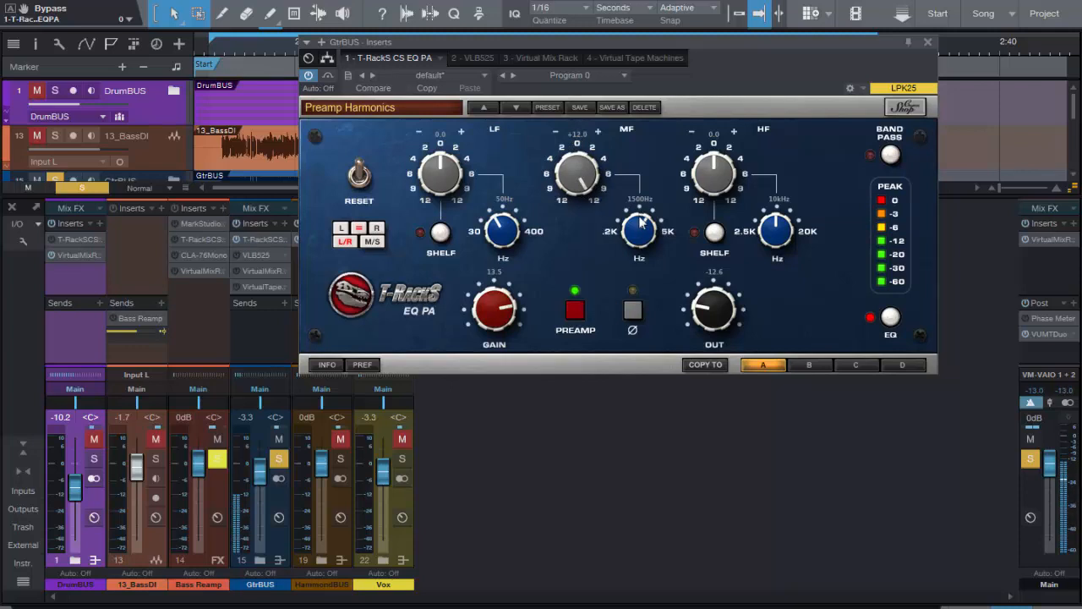
drag(642, 226, 641, 241)
drag(641, 241, 634, 307)
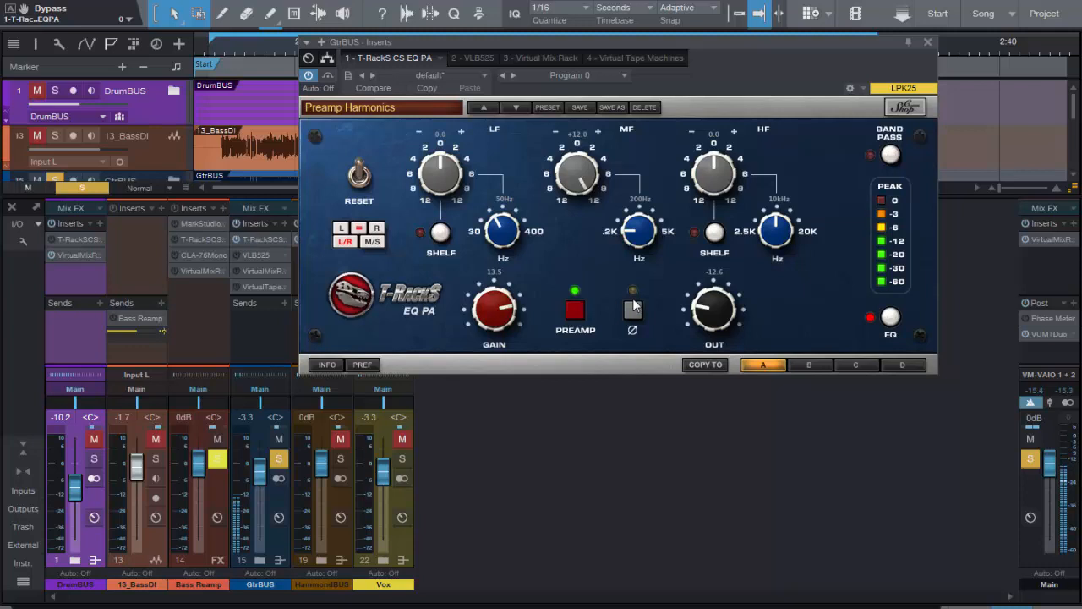
drag(634, 306, 629, 282)
mouse_move(635, 230)
mouse_down()
mouse_move(630, 140)
mouse_move(637, 221)
mouse_up()
drag(564, 151, 585, 238)
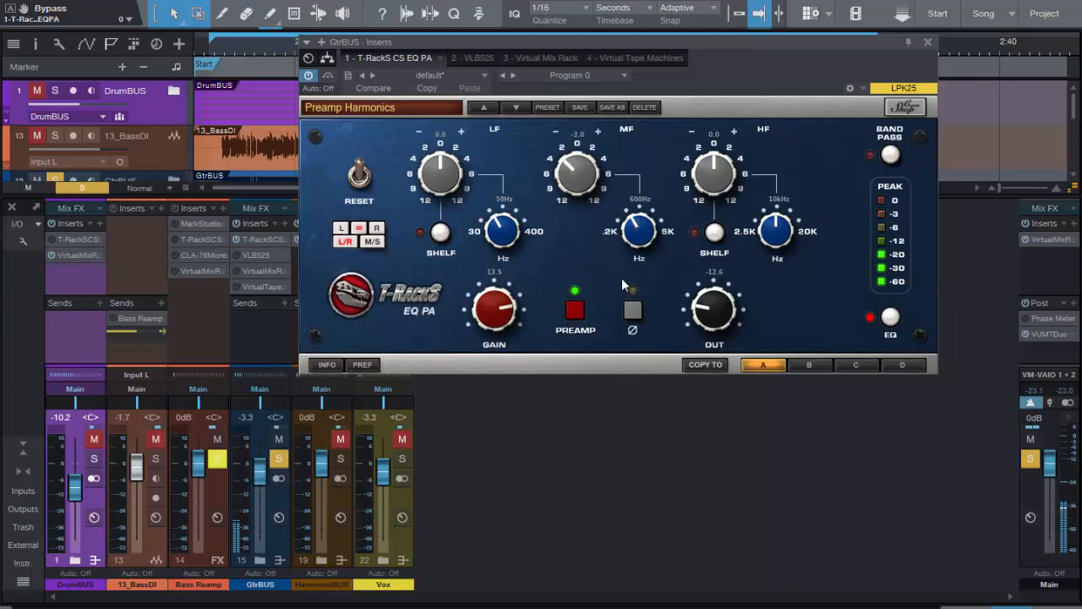
Compare the guitar bus with the EQ PA bypassed and active
click(329, 76)
click(329, 76)
click(328, 77)
click(329, 76)
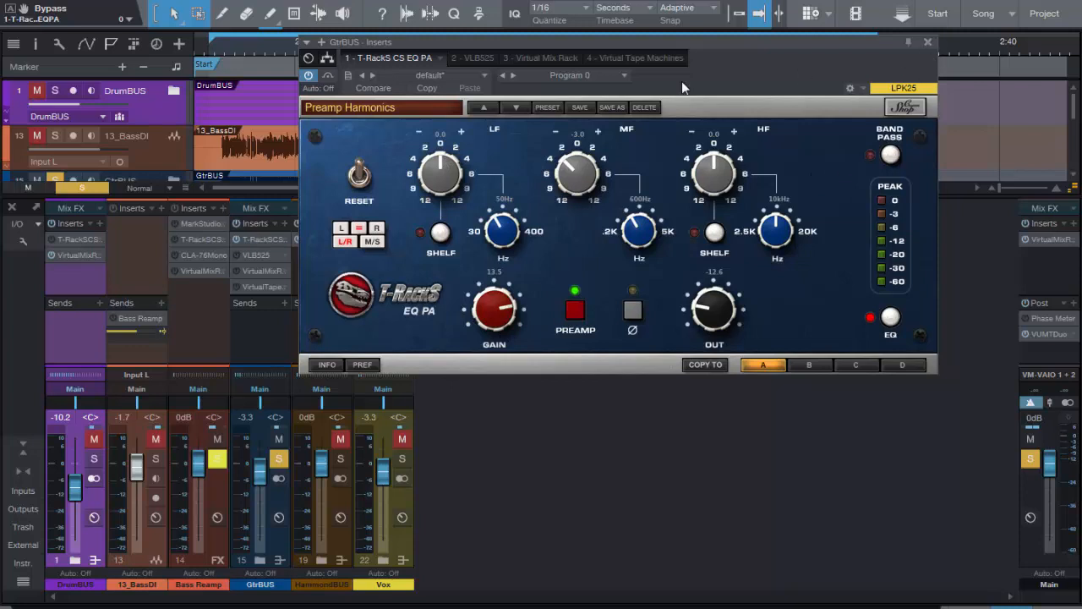
In the GtrBUS VLB525 compressor, set the release to 0.5 sec and the calibration to 18.0 dBu while playing from near the start
click(471, 57)
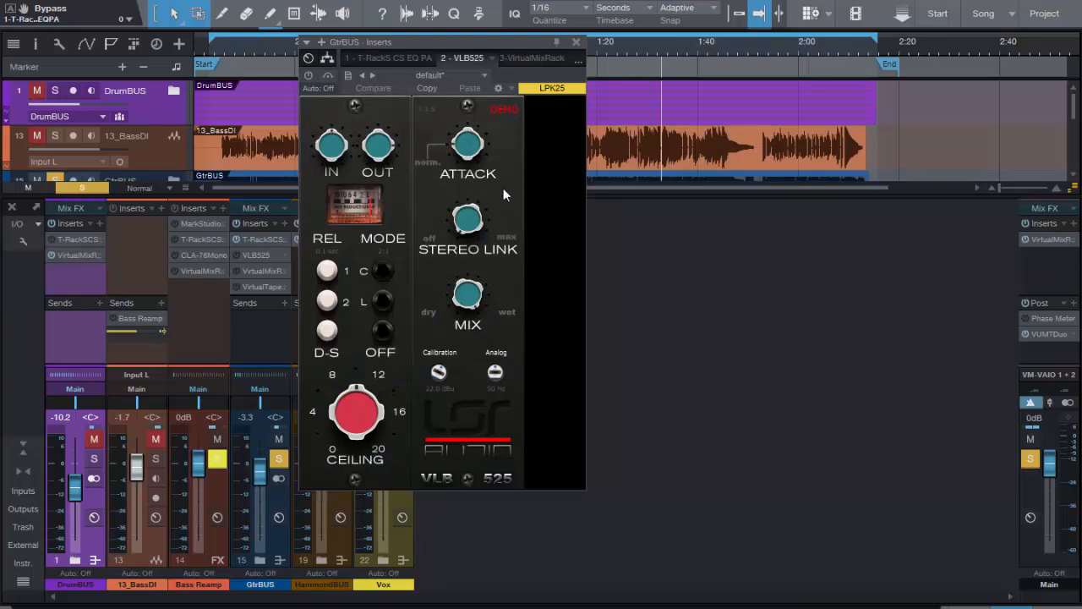
click(222, 52)
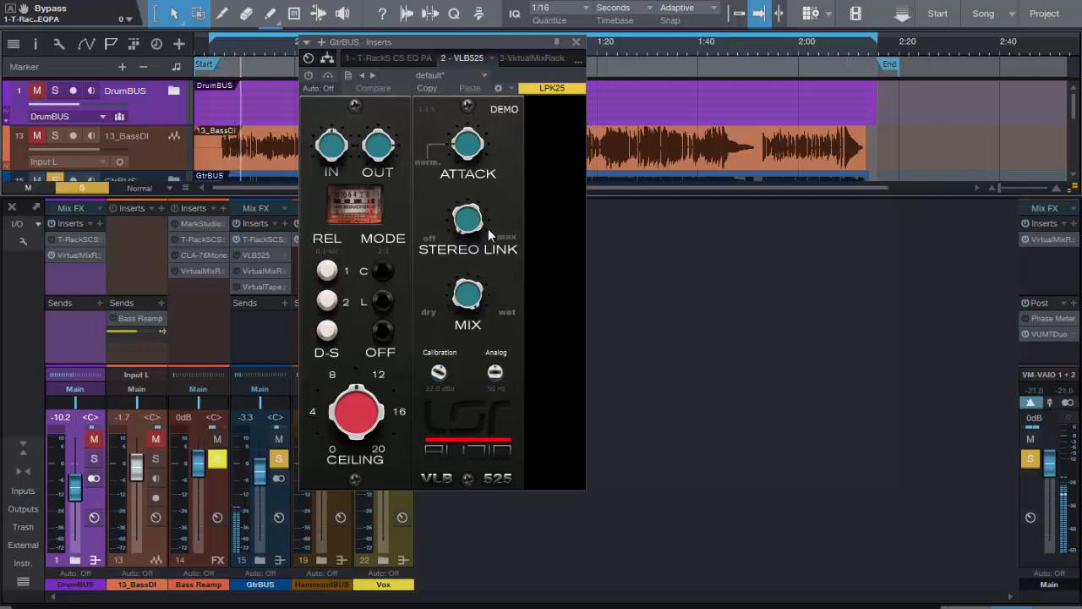
click(328, 271)
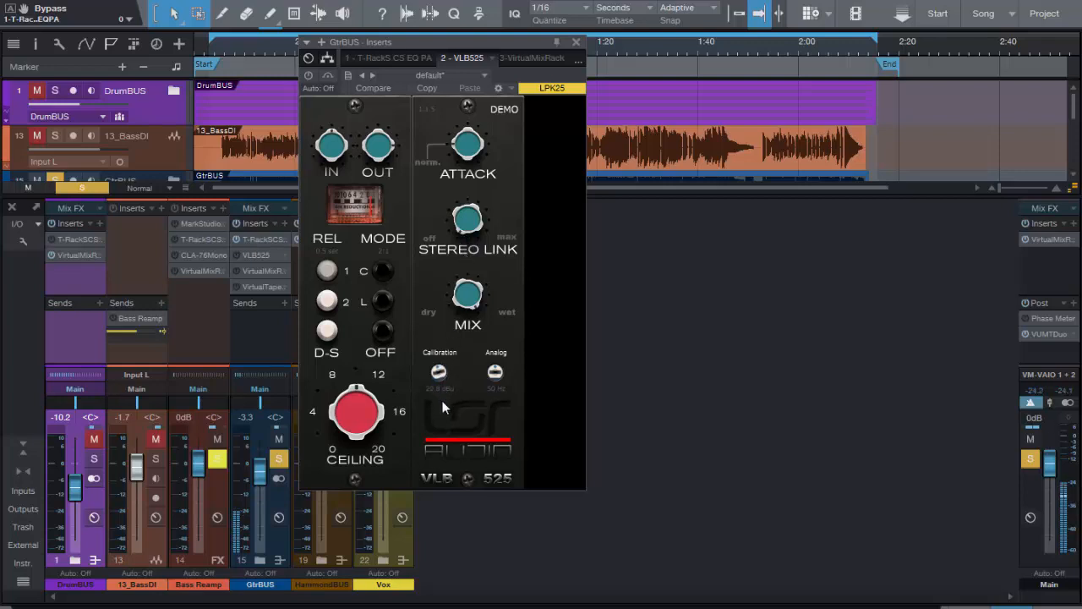
drag(440, 389, 446, 438)
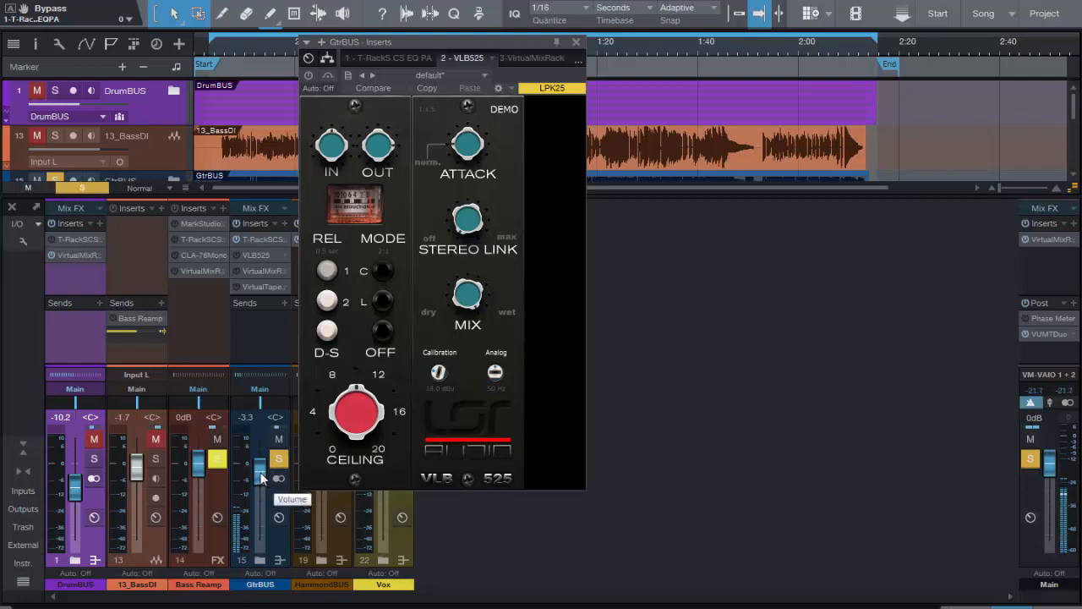
Enable the VLB525 and adjust its output to level-match the guitar bus against the unprocessed signal
click(308, 74)
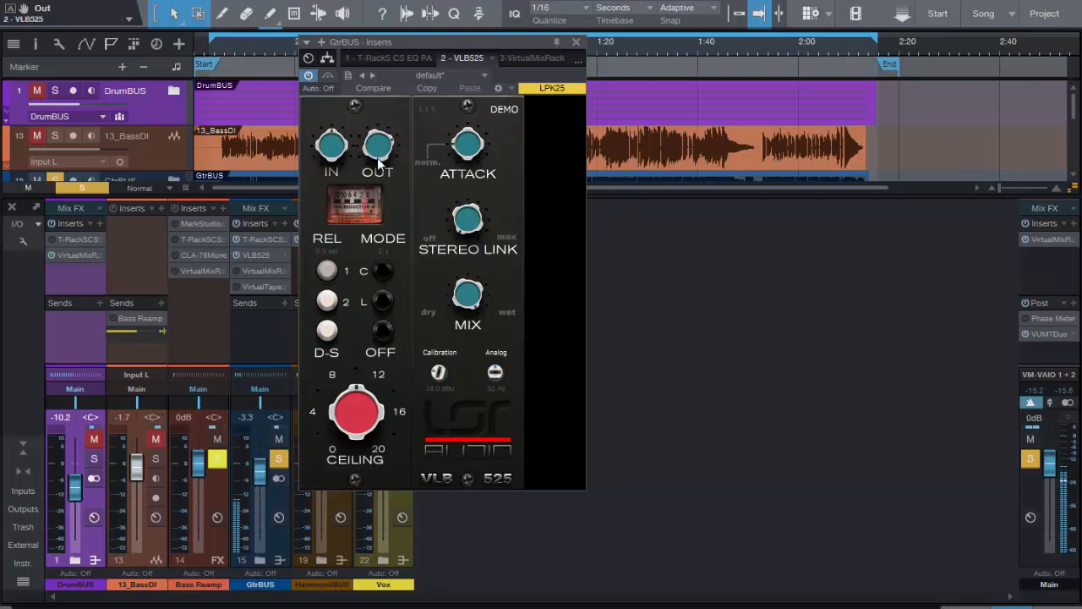
click(308, 76)
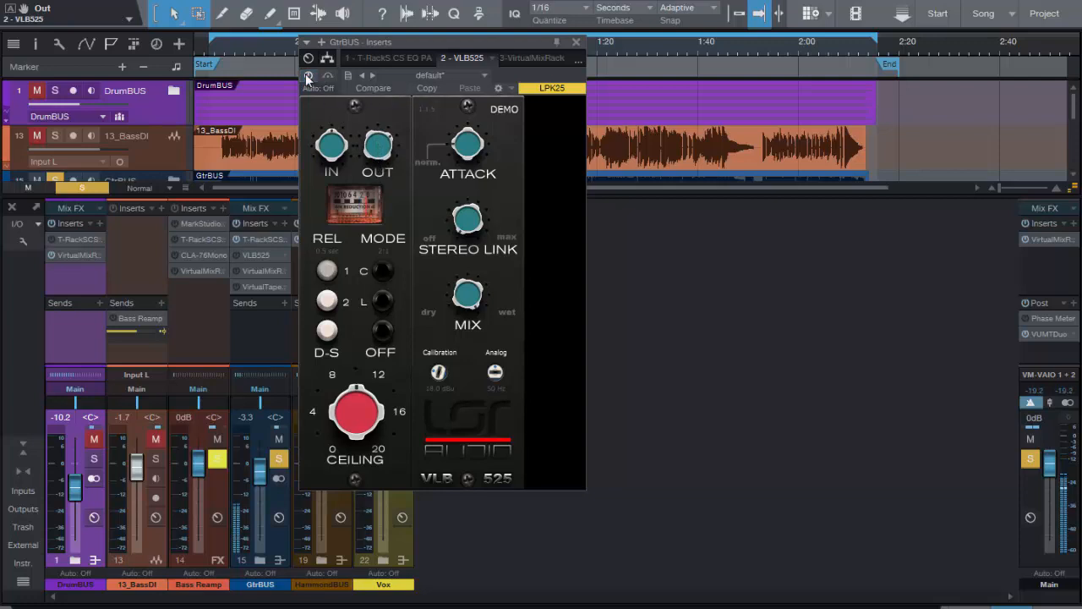
click(308, 77)
drag(382, 158, 382, 167)
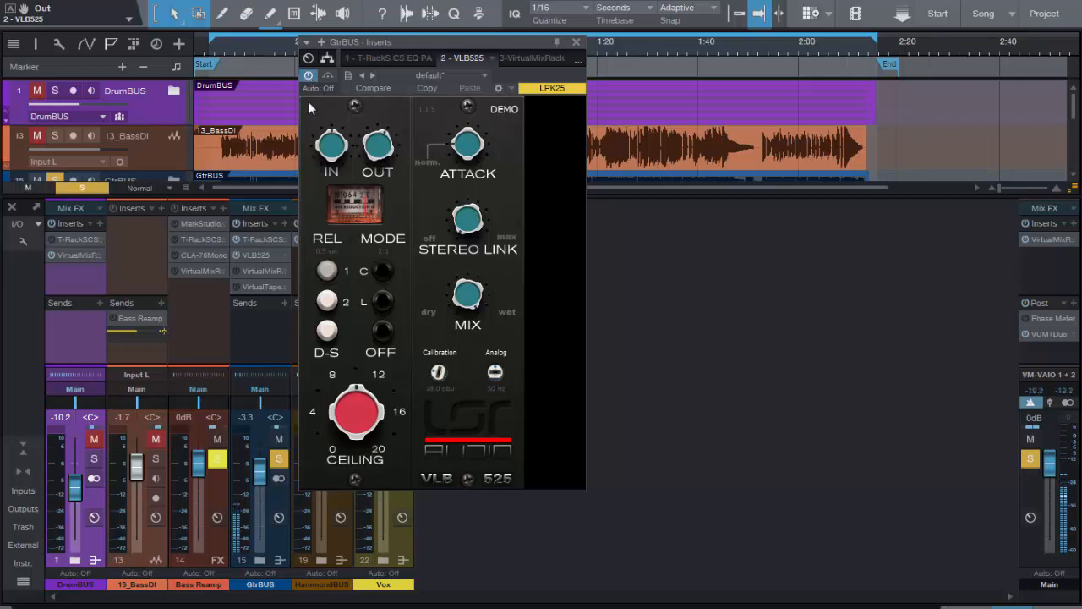
Compare the guitar bus with the VLB525 compressor switched off and on during playback
click(309, 76)
click(309, 76)
click(310, 77)
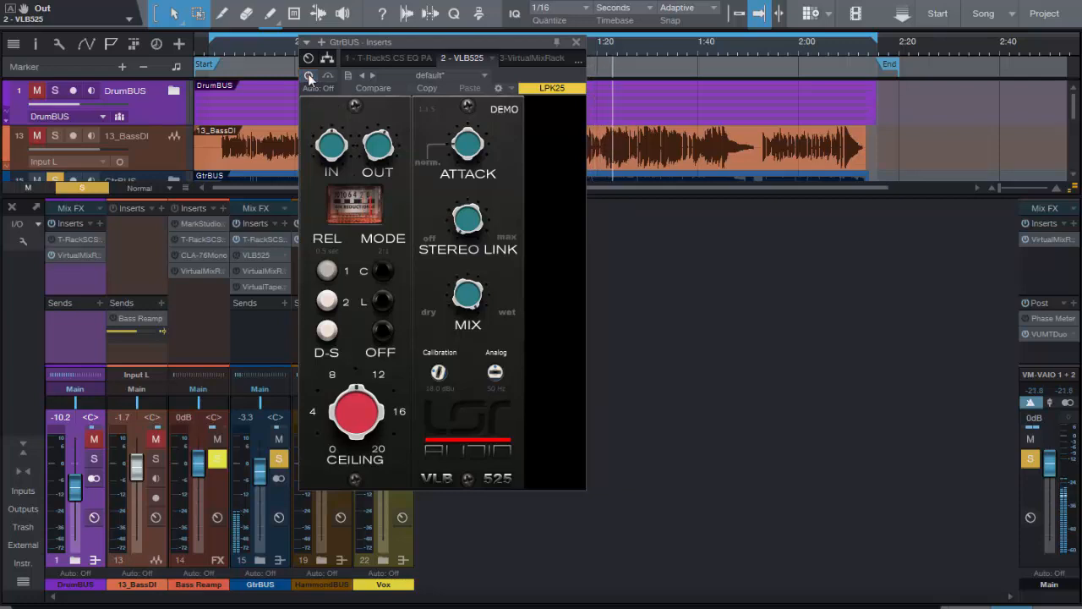
click(309, 77)
Compare both positions of the VLB525's D-S switch on the guitar bus and keep the changed position
click(328, 332)
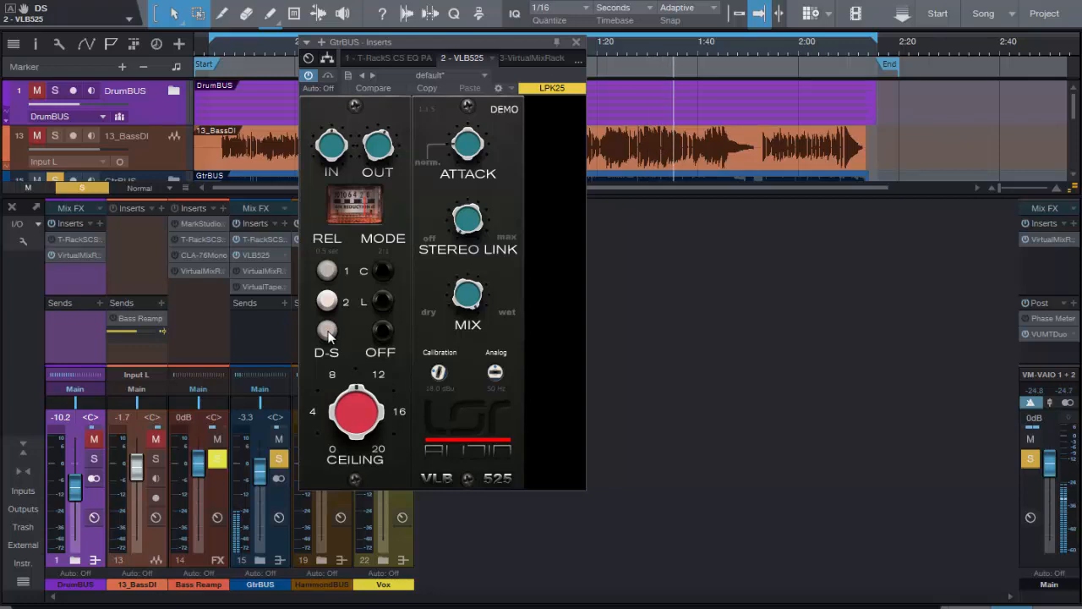
click(328, 332)
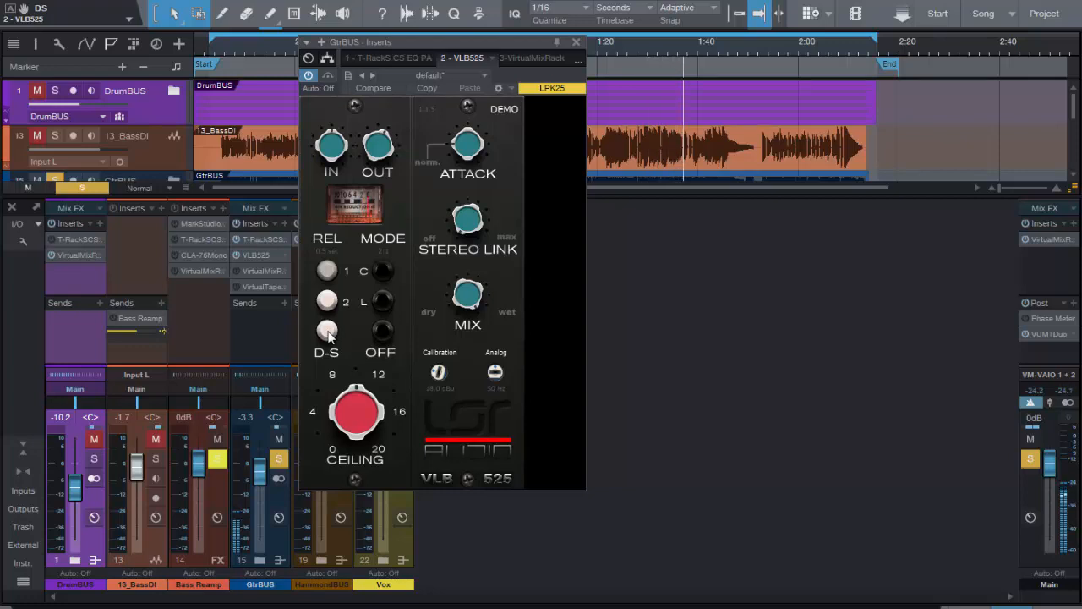
click(328, 332)
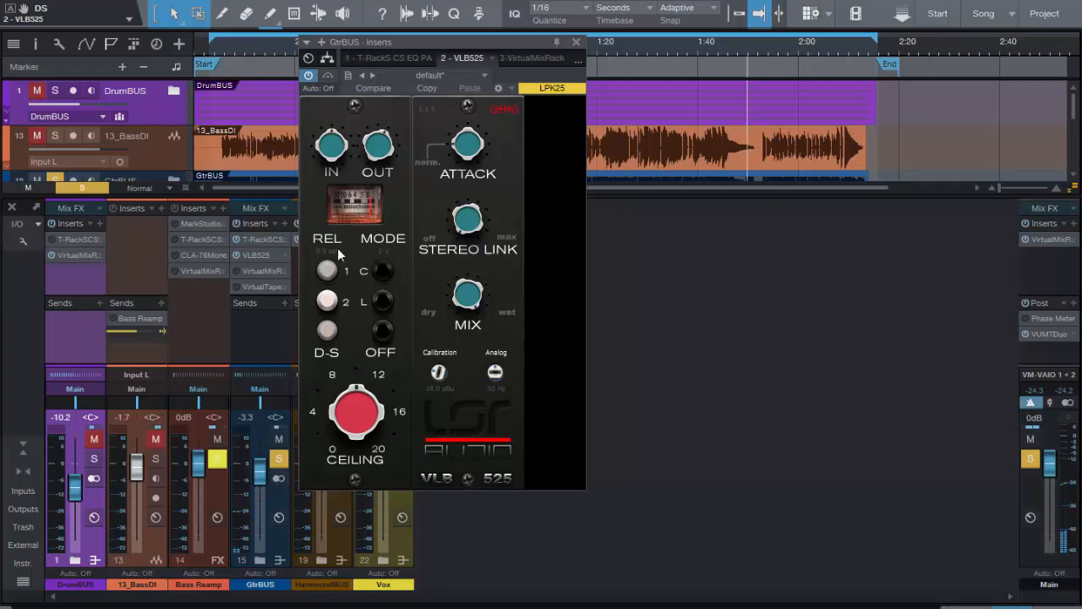
Review the guitar bus's EQ PA and VLB525 settings and use the transport to check the playback
click(259, 239)
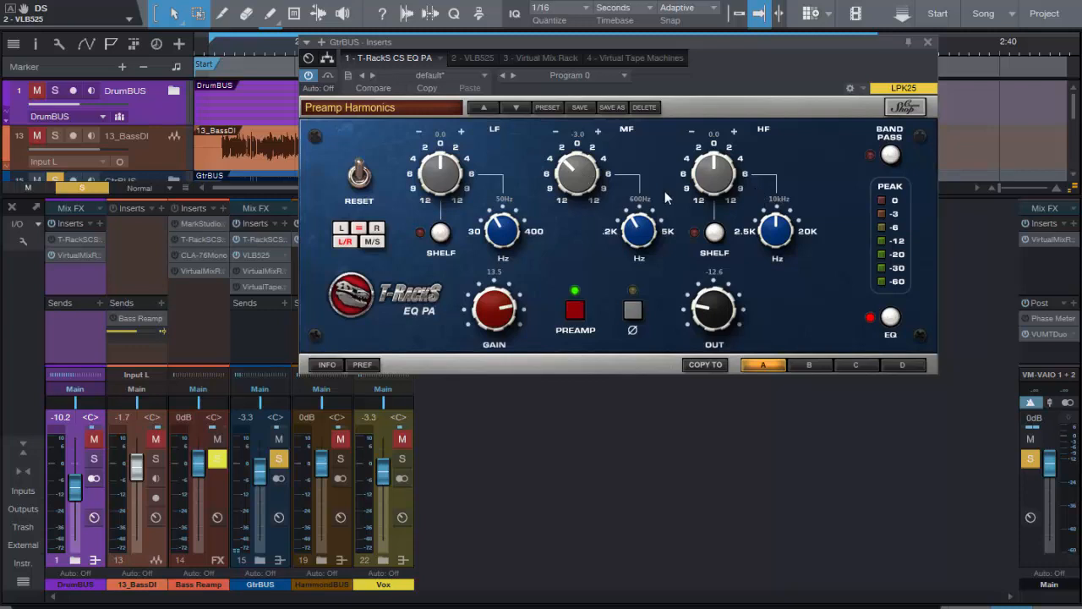
click(472, 57)
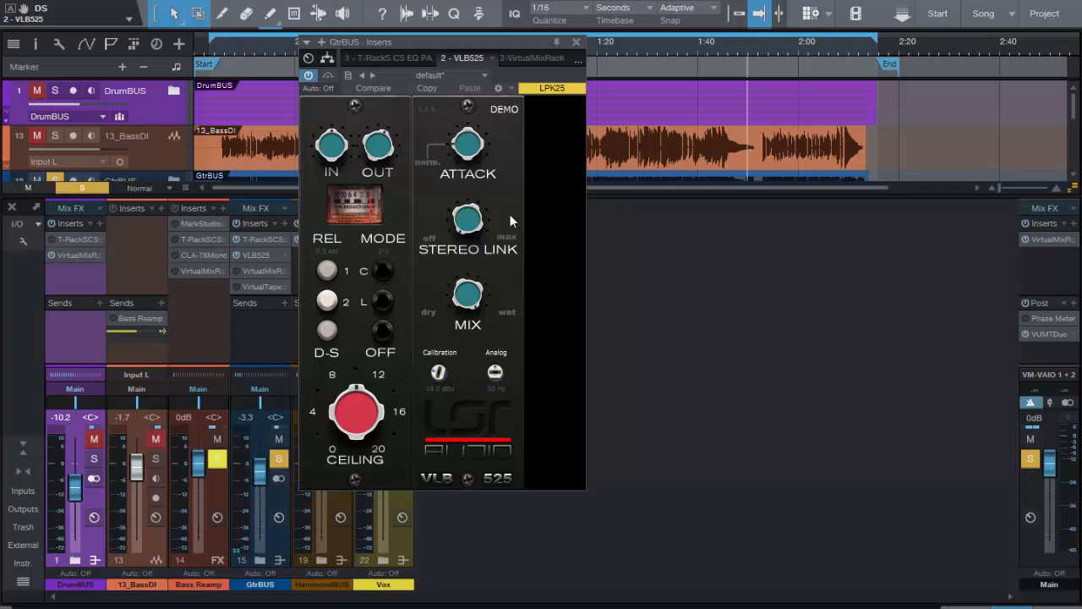
key(space)
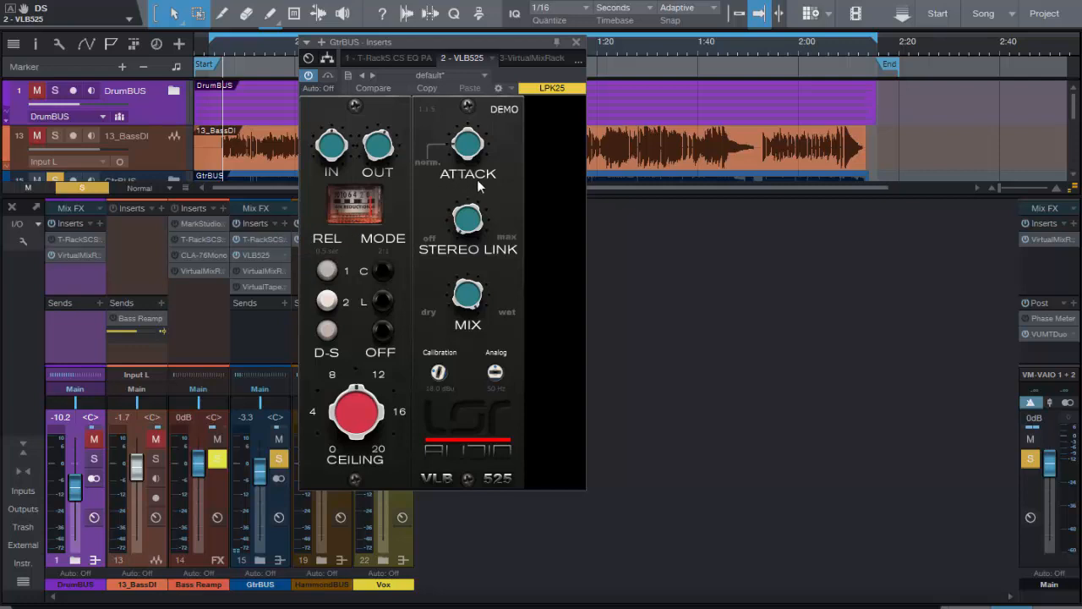
Enable the Virtual Mix Rack on the guitar bus and compare playback with its Virtual Channel module off and on
click(526, 57)
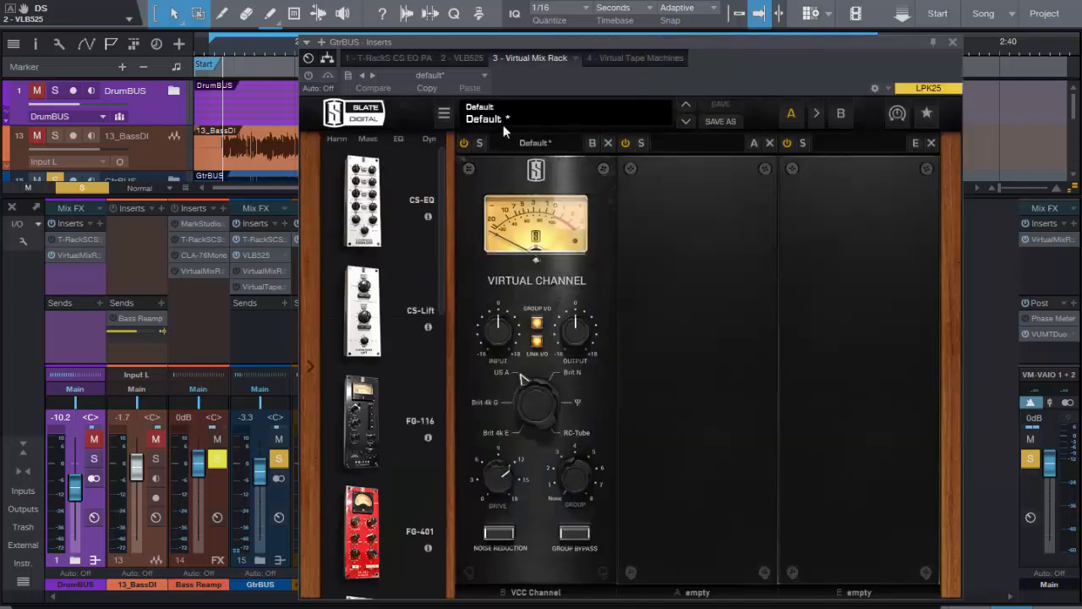
click(307, 75)
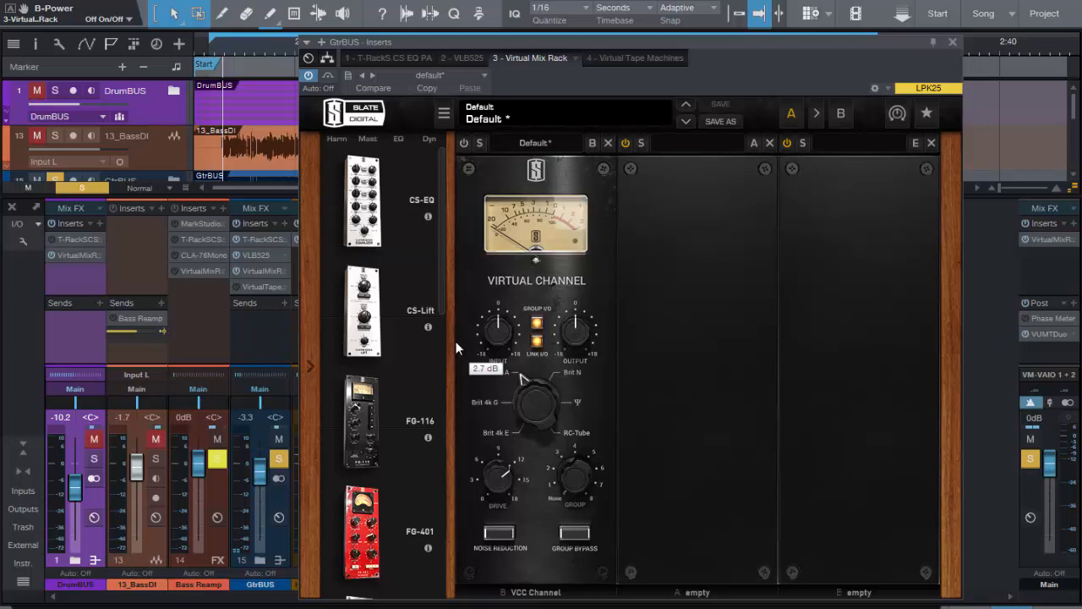
key(space)
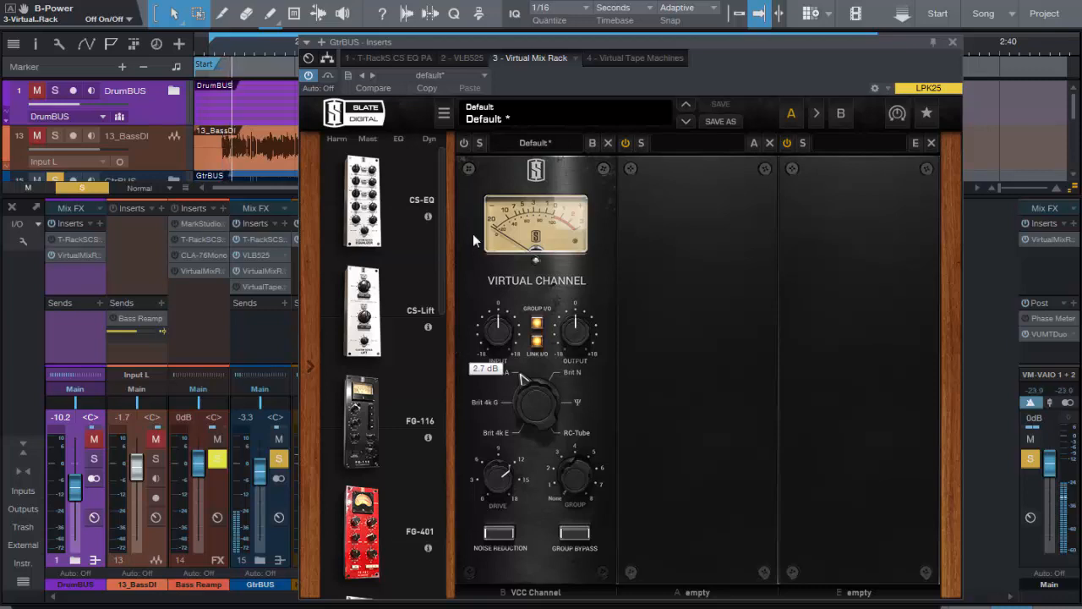
click(463, 143)
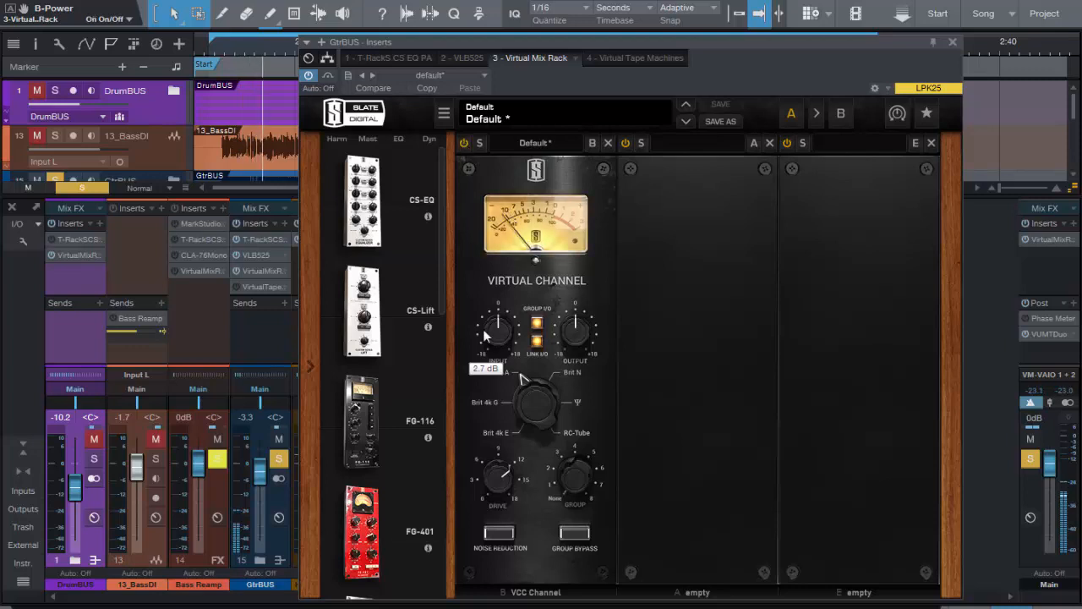
Set the Virtual Channel's linked input to +7.25 dB and compare the guitar bus with the module off and on
mouse_move(499, 334)
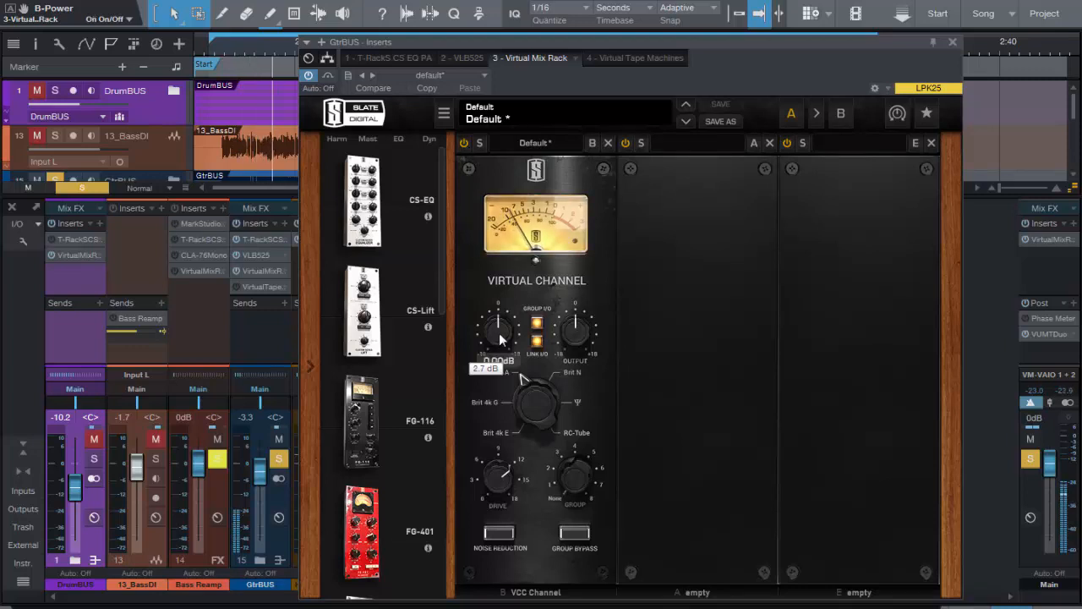
click(499, 333)
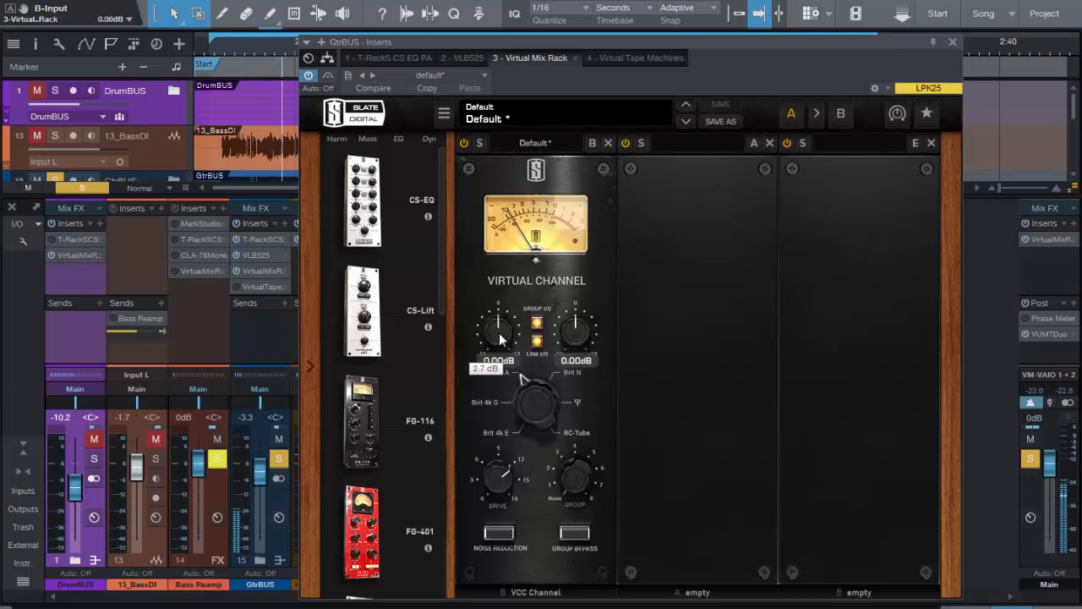
drag(499, 335, 503, 302)
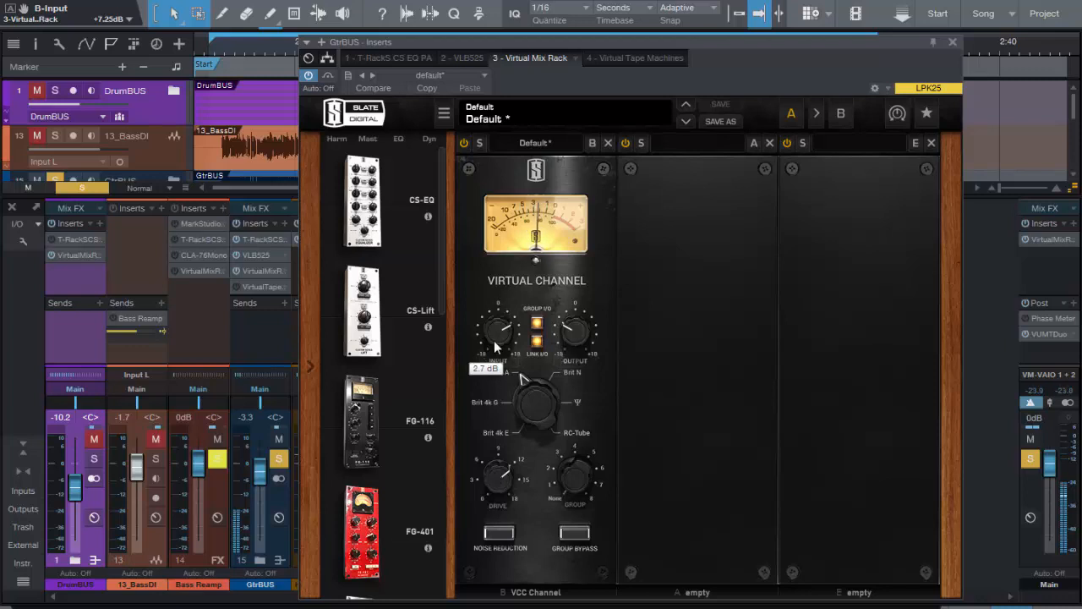
click(464, 146)
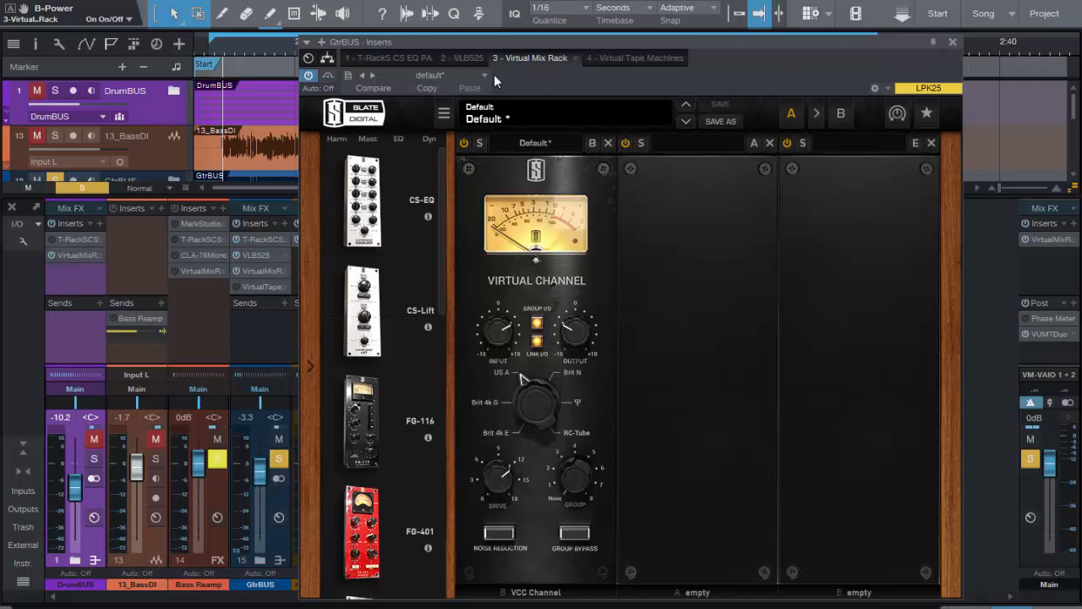
Review the EQ PA, VLB525 and Virtual Mix Rack settings on the guitar bus
click(373, 57)
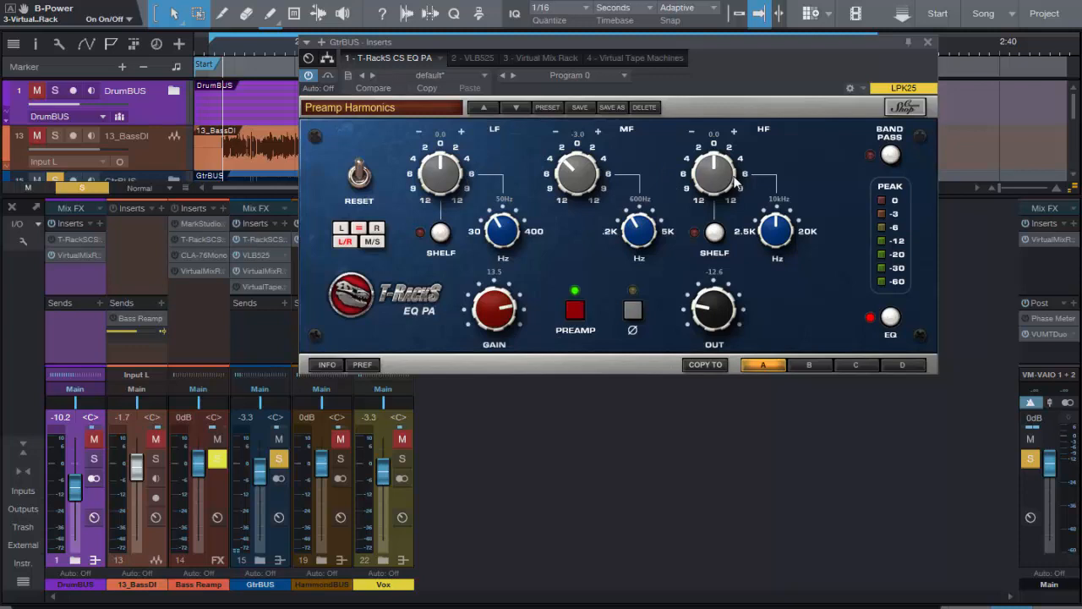
click(484, 57)
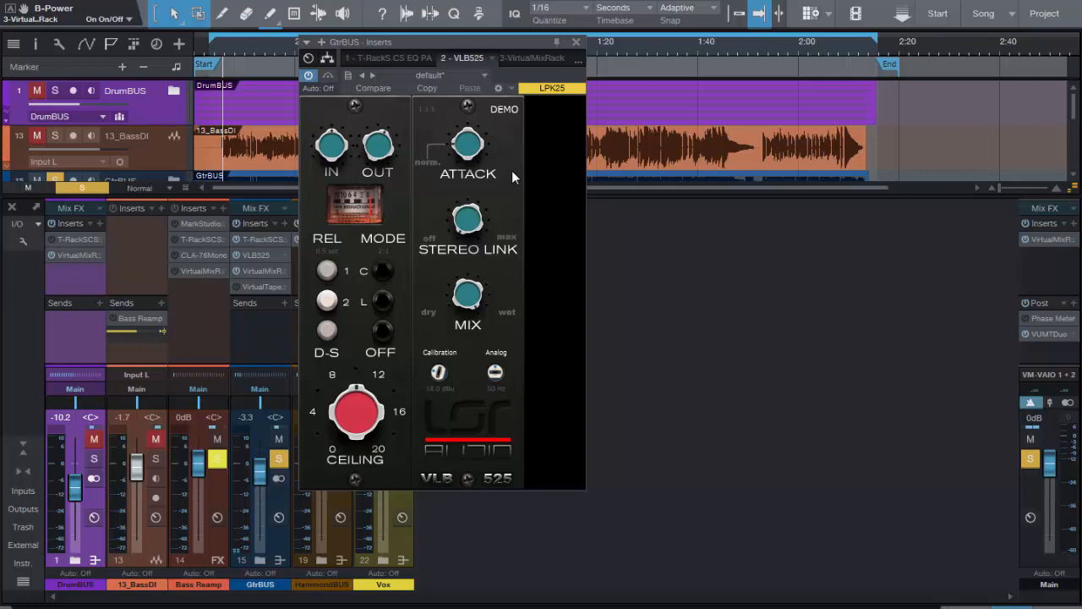
click(526, 55)
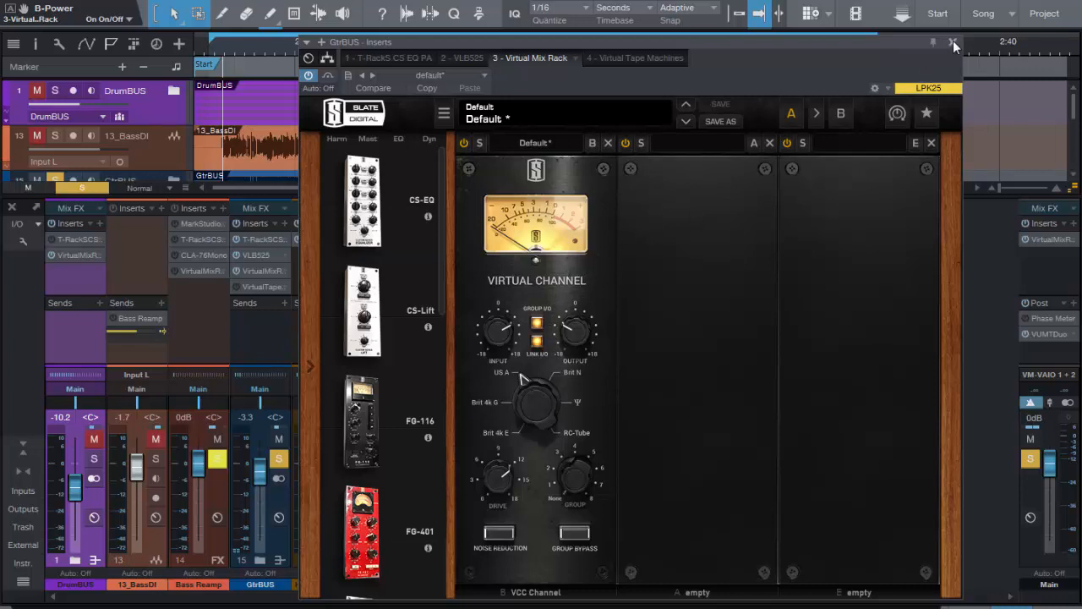
Enable the Virtual Tape Machines insert on the guitar bus and set its linked input gain to +11.2 dB
click(633, 57)
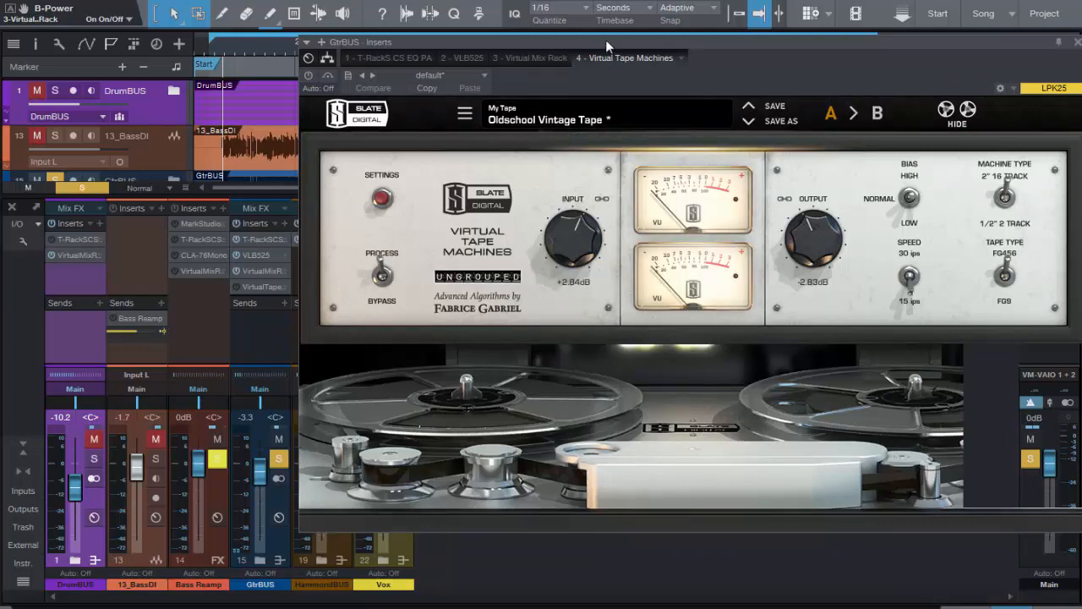
drag(608, 39, 506, 36)
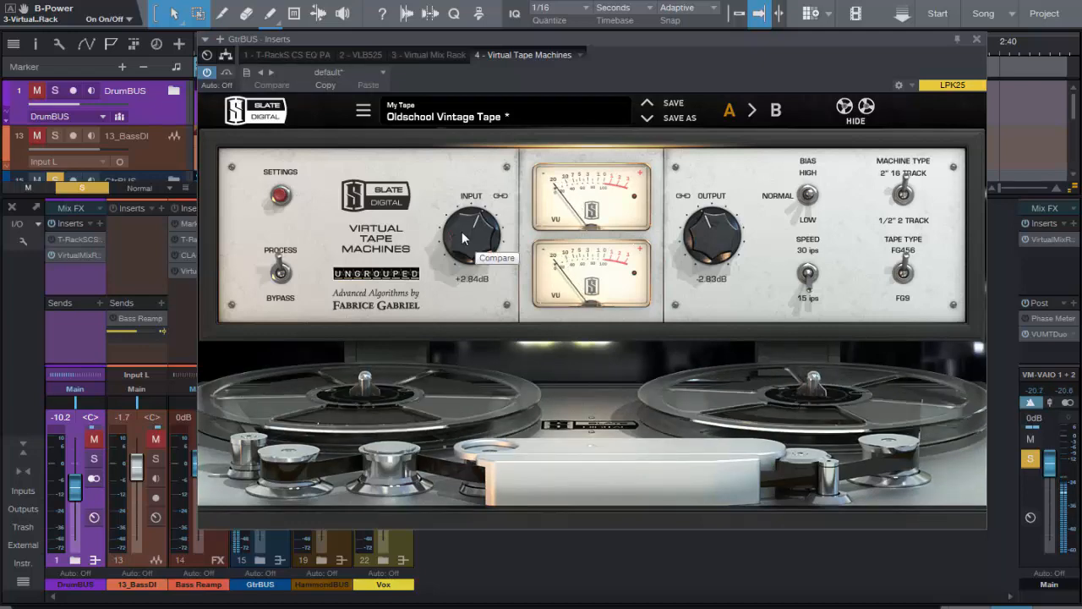
drag(464, 38, 578, 32)
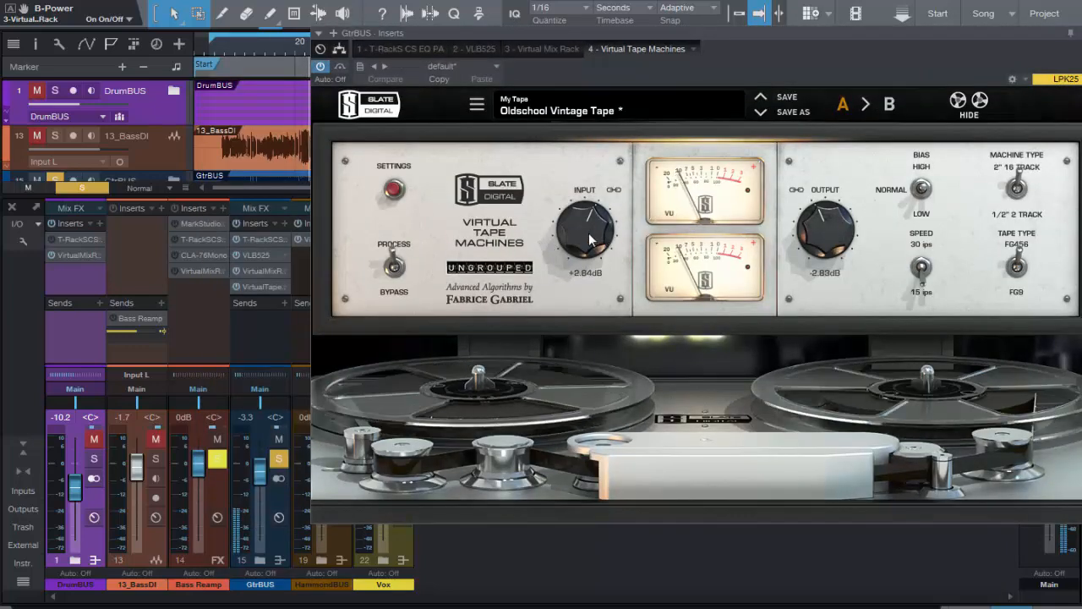
drag(591, 240, 582, 180)
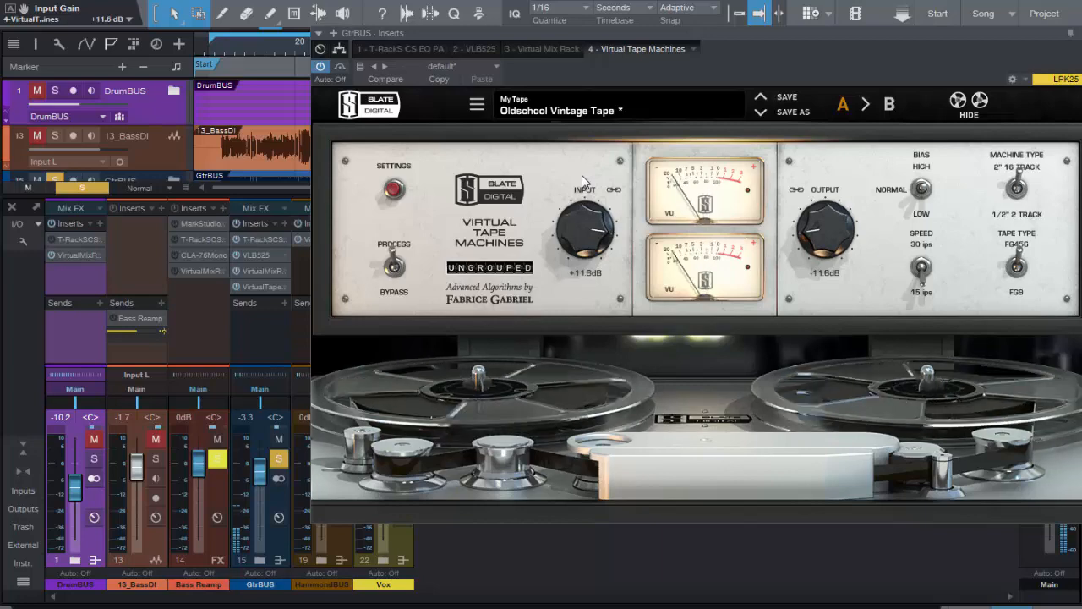
drag(582, 181, 581, 184)
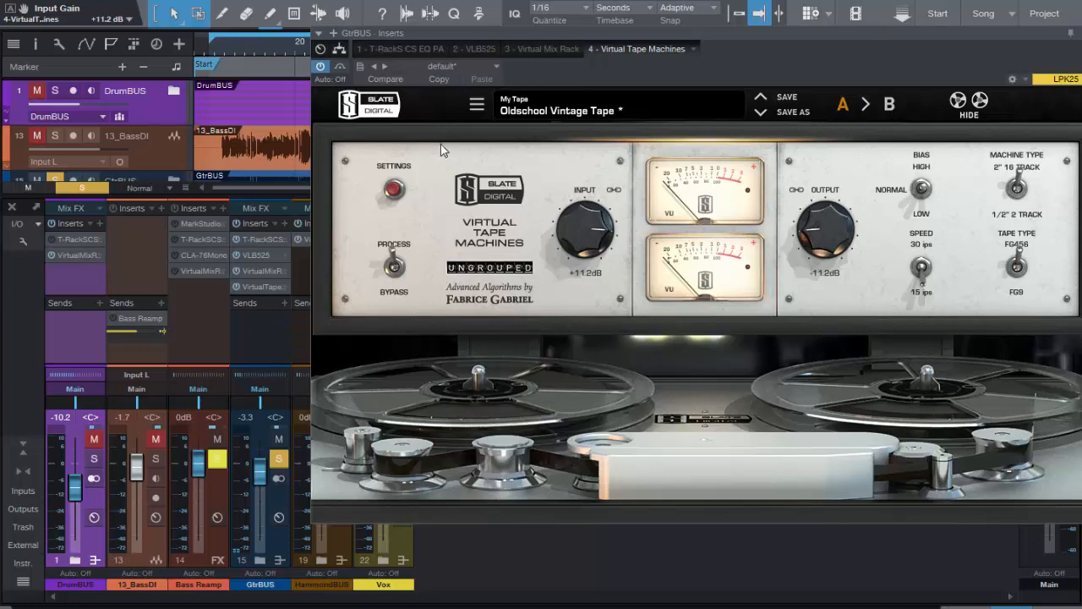
Play from near the start and compare the guitar bus with the Virtual Tape Machines bypassed and active
click(224, 54)
key(space)
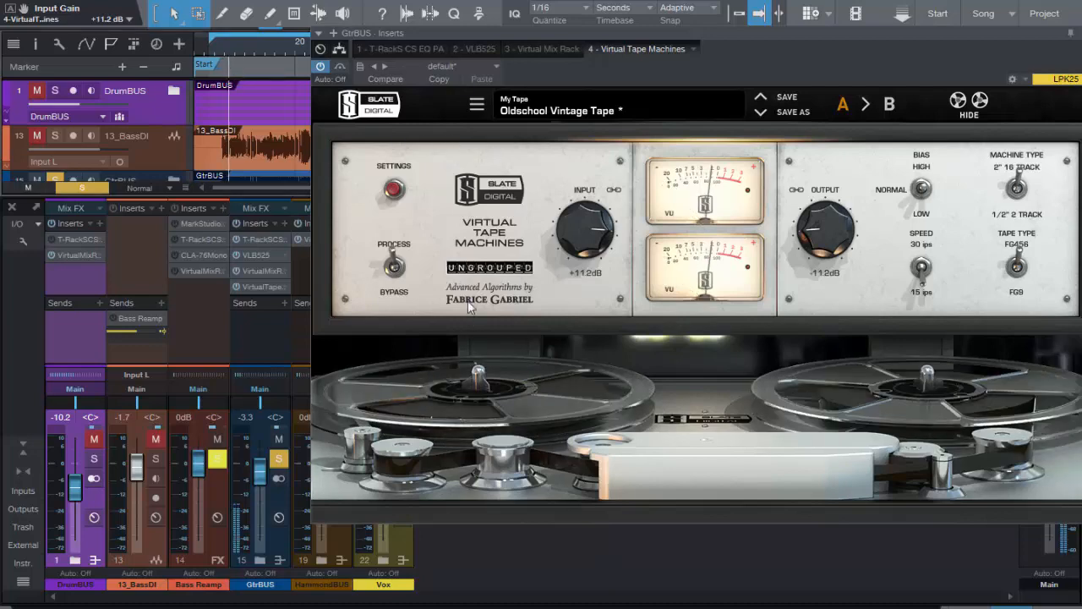
click(340, 68)
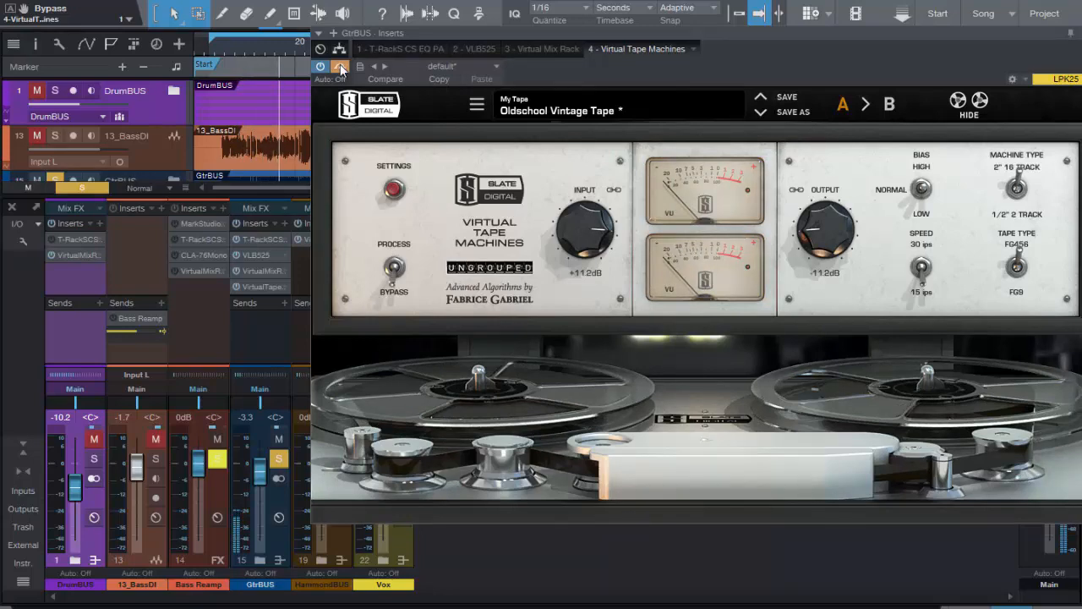
click(340, 68)
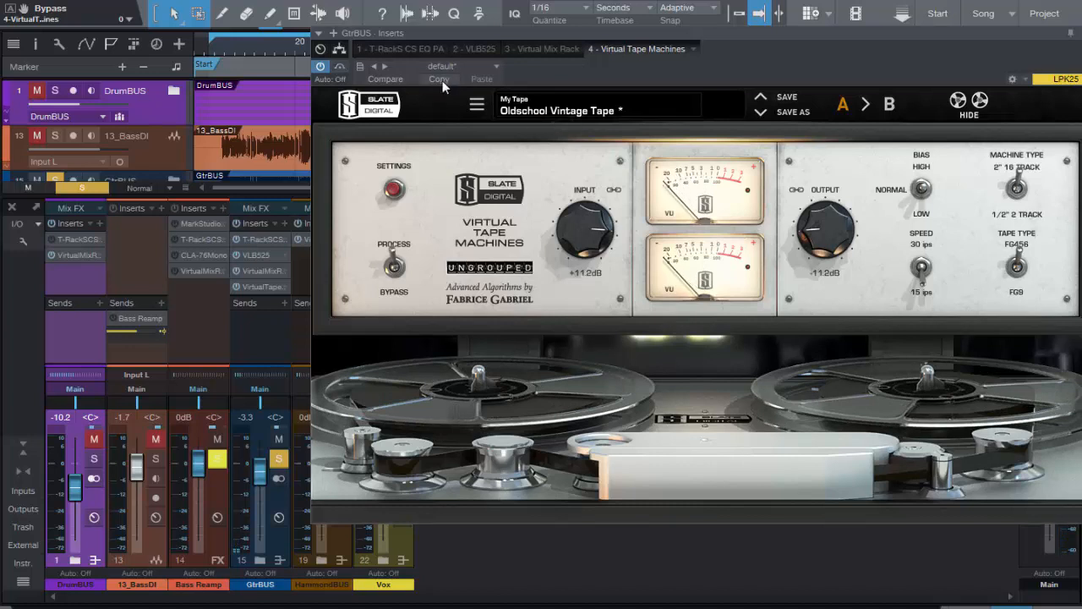
Review all four guitar bus inserts in order, from EQ PA to Virtual Tape Machines, and close the inserts window
click(379, 47)
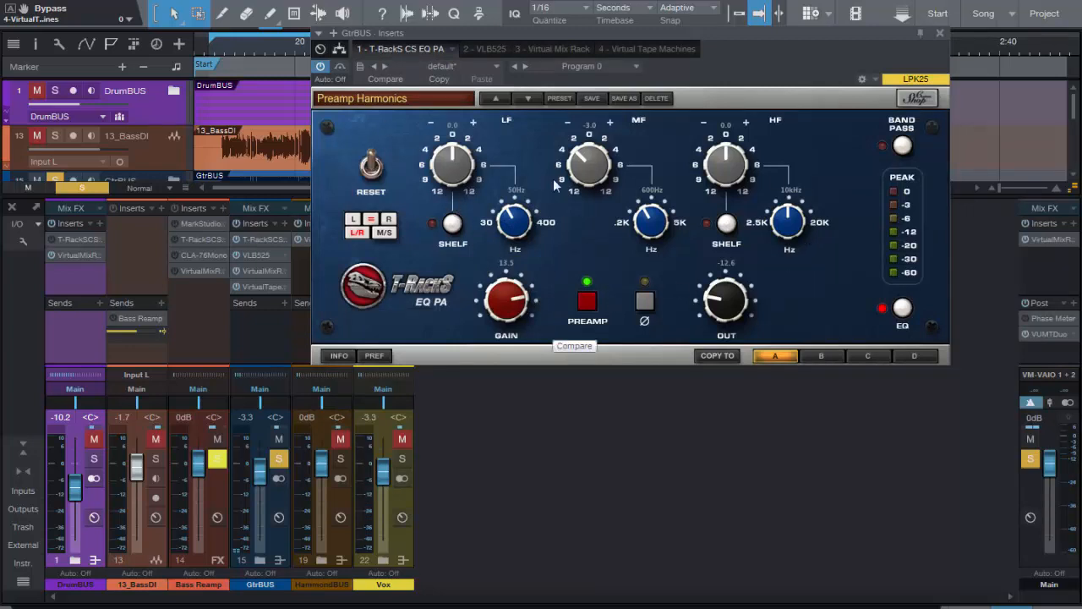
click(486, 49)
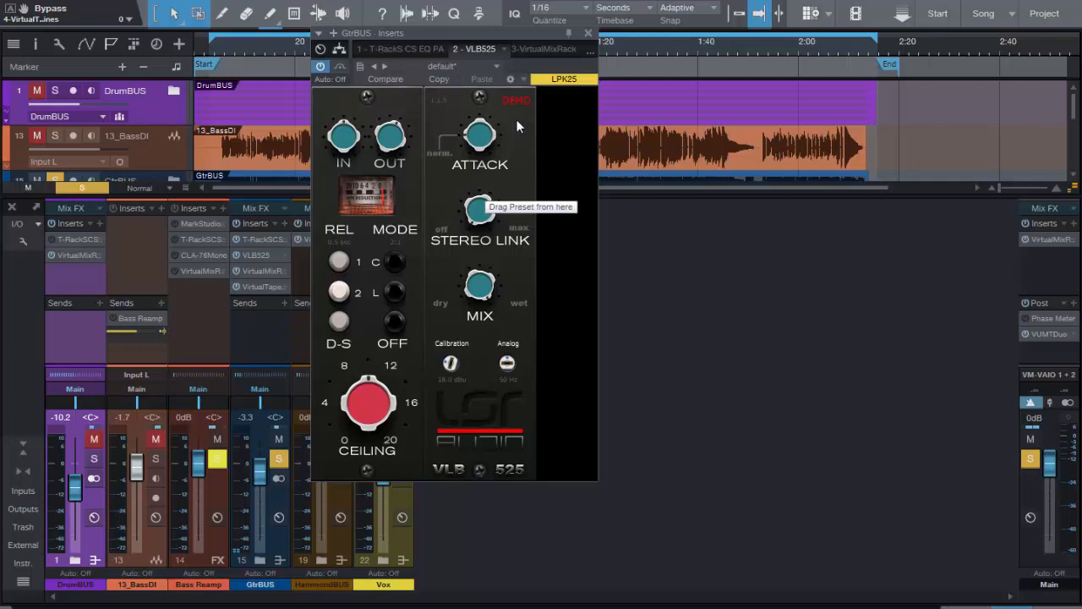
click(541, 48)
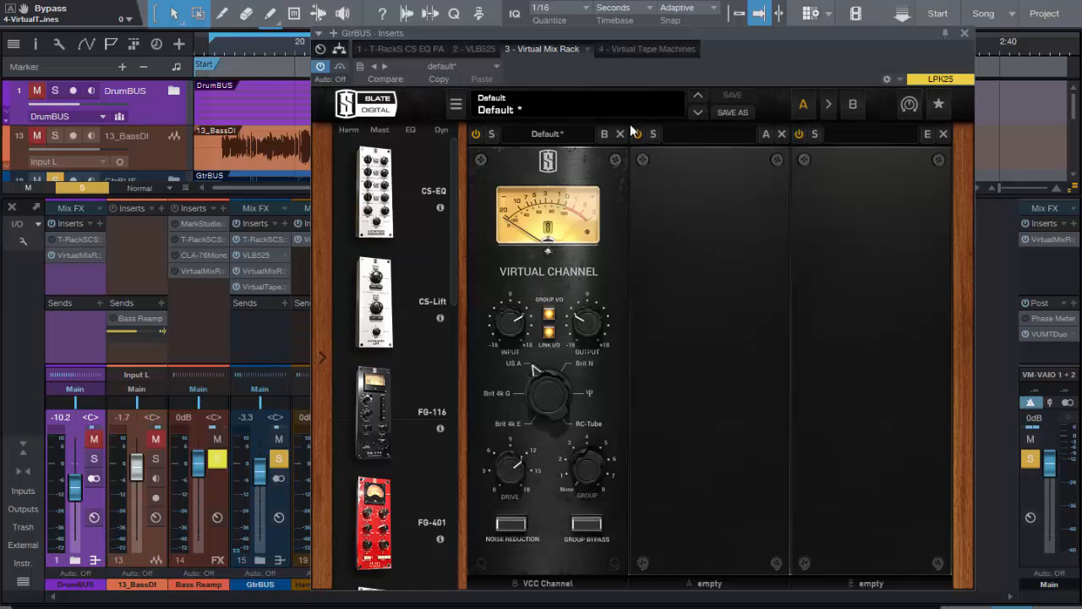
click(638, 49)
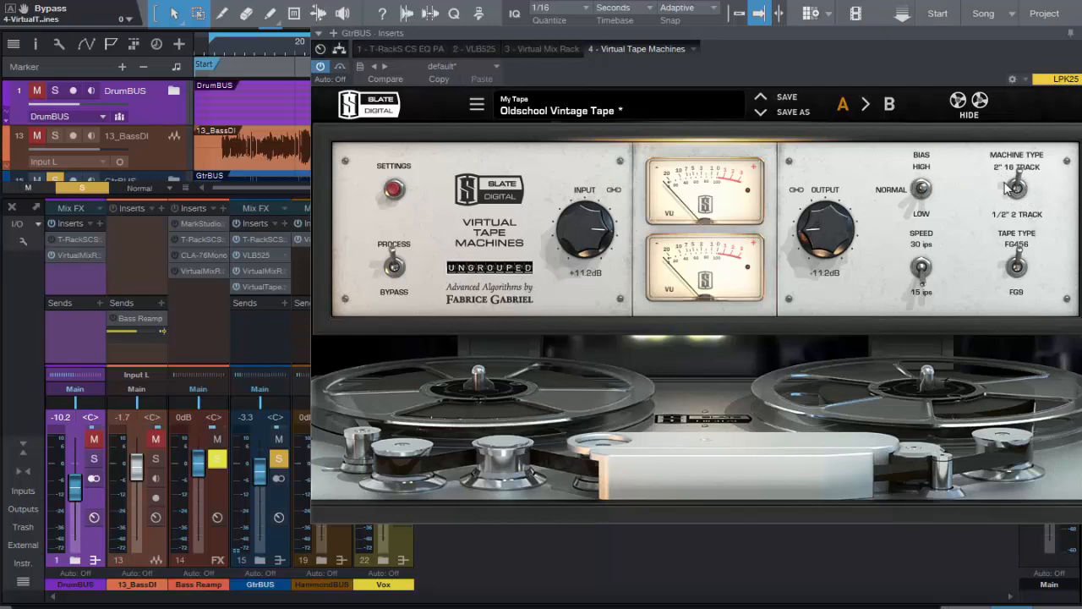
drag(827, 32, 670, 45)
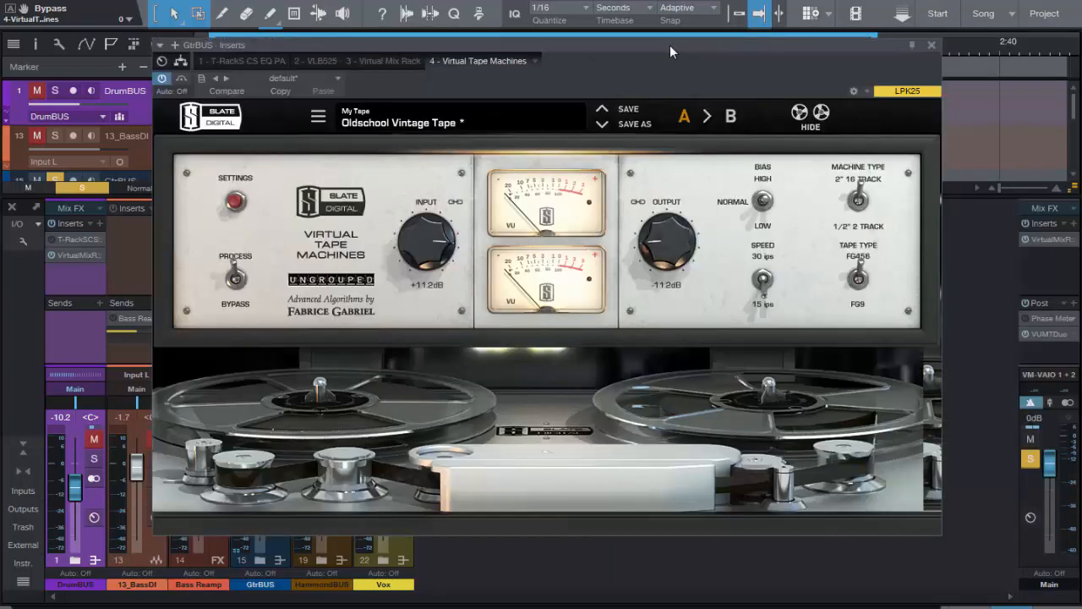
click(930, 45)
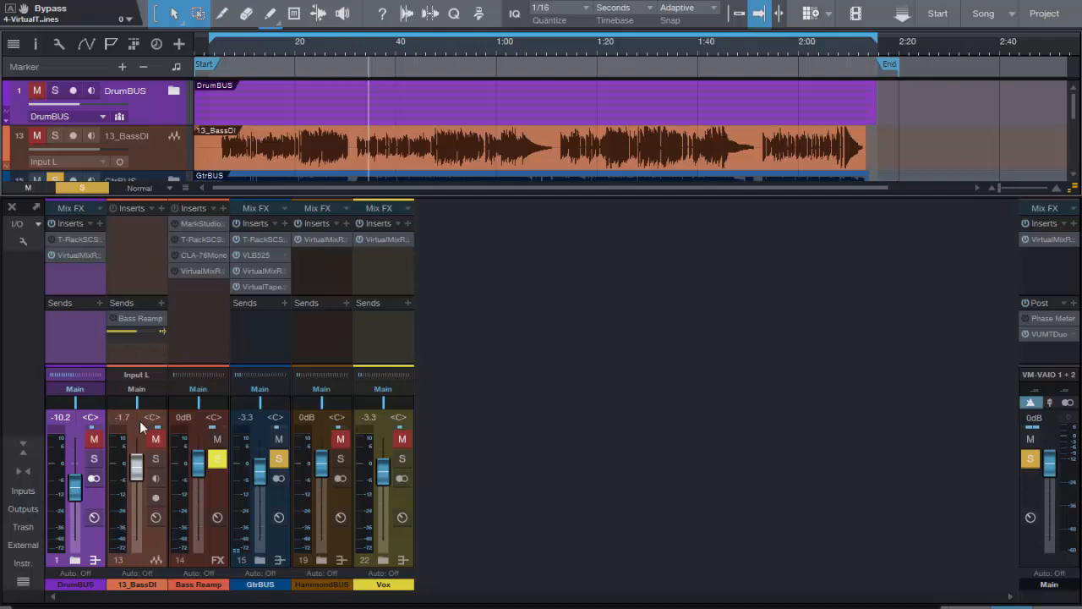
Select the 13_BassDI channel, take GtrBUS out of solo, and solo 13_BassDI during playback
click(156, 550)
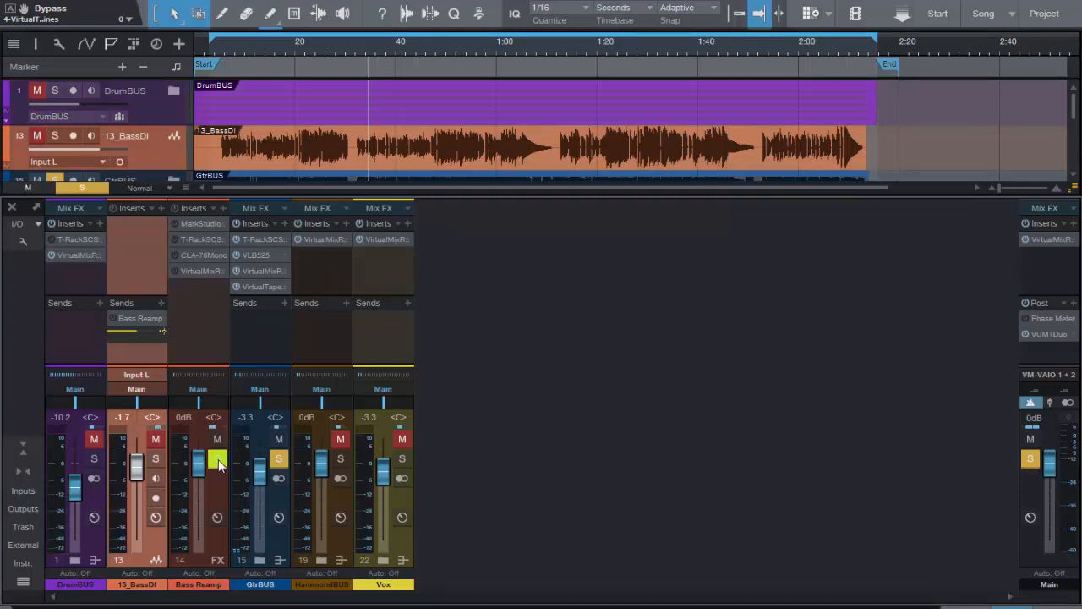
click(280, 461)
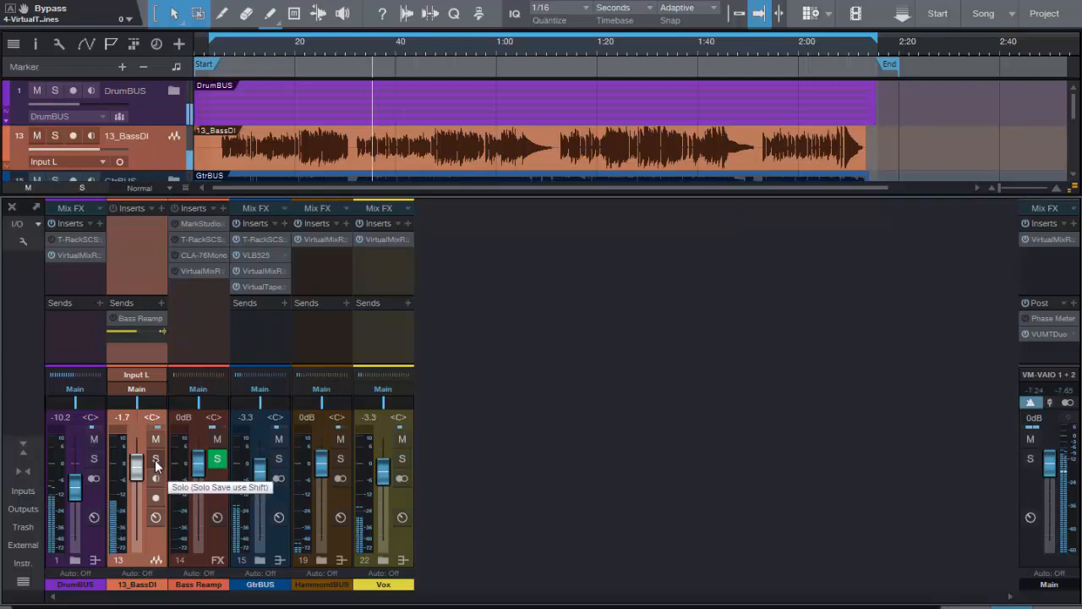
click(156, 461)
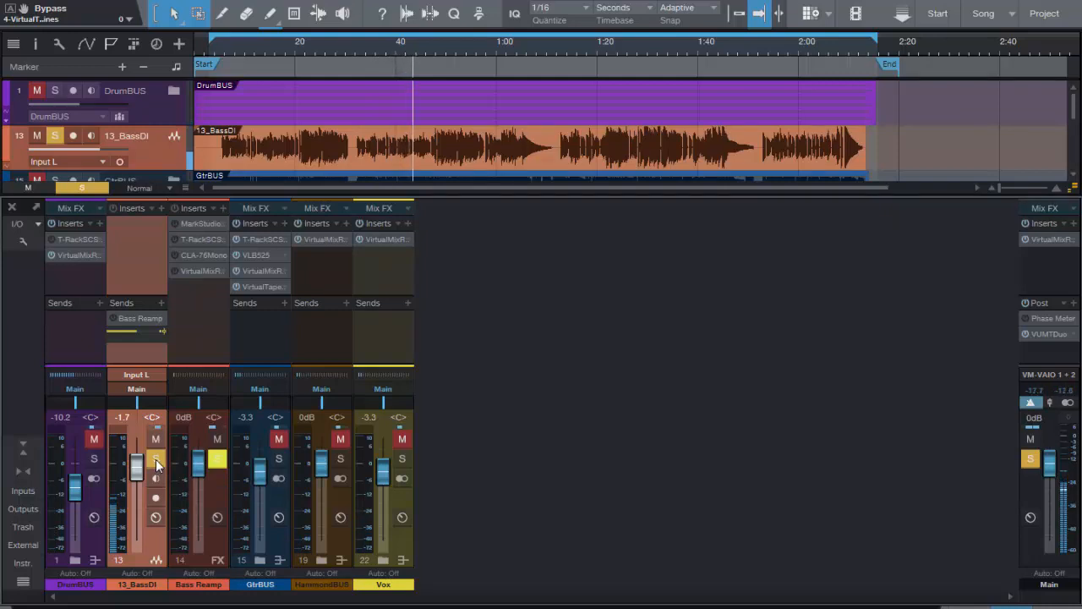
Activate the 13_BassDI send to Bass Reamp, open the Mark Studio 2 amp insert, and play the reamped bass from near the start
key(space)
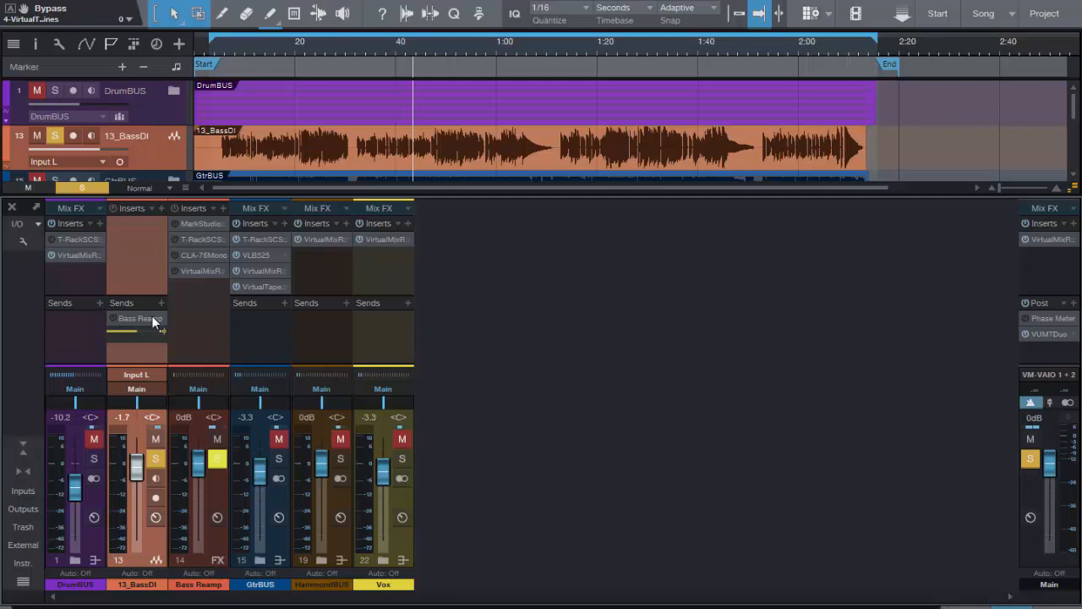
click(200, 222)
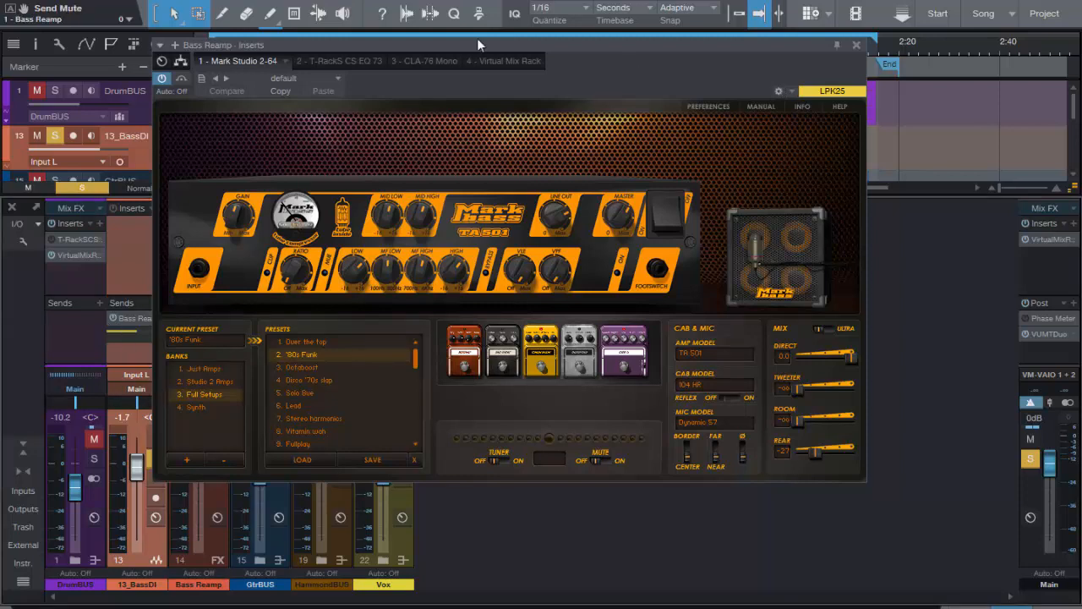
drag(530, 44, 670, 53)
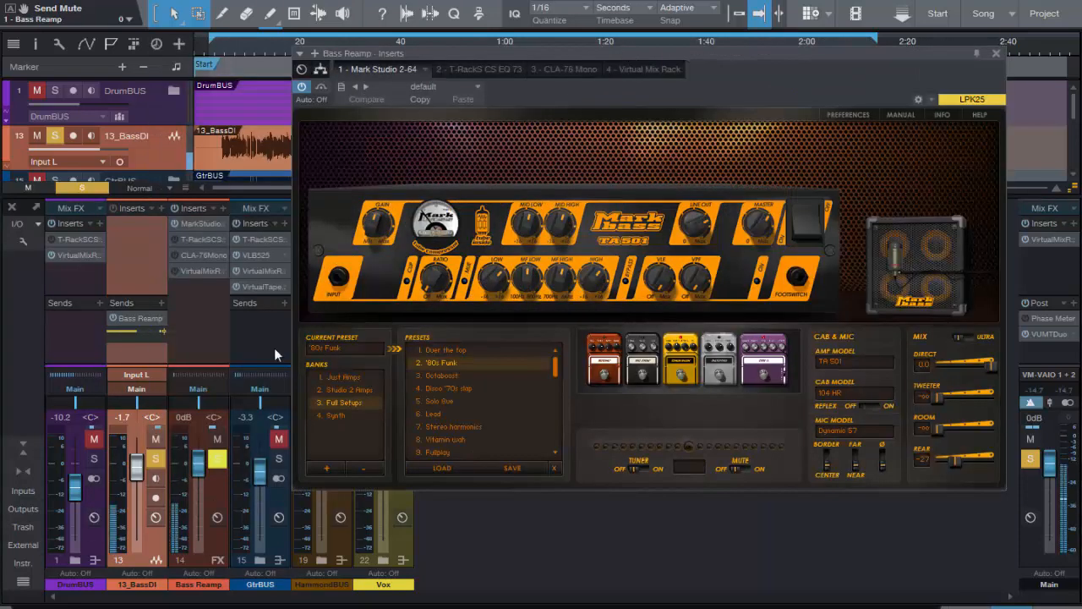
click(216, 458)
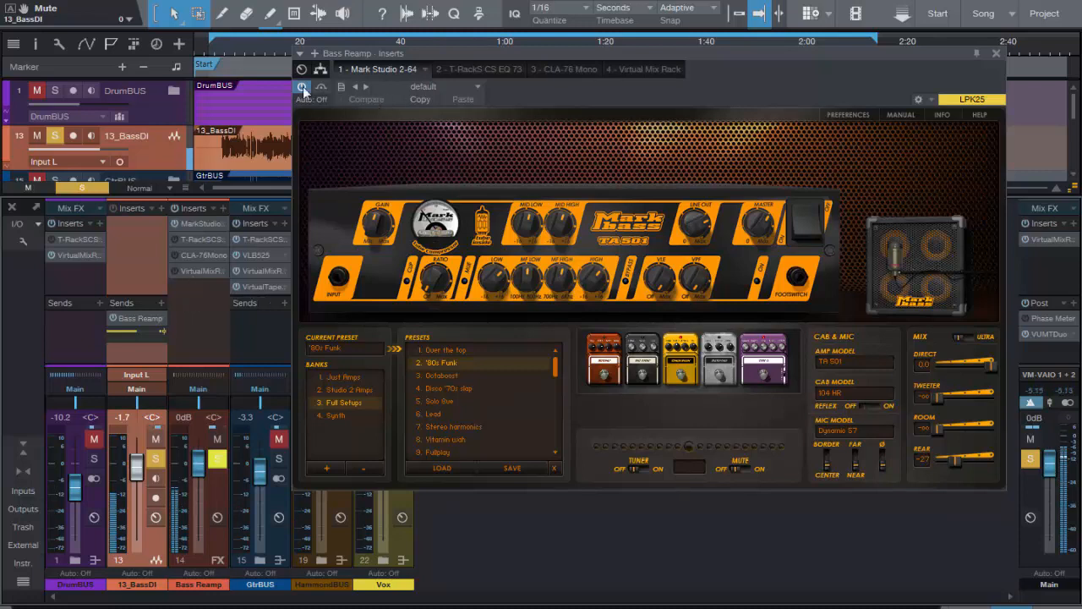
click(221, 50)
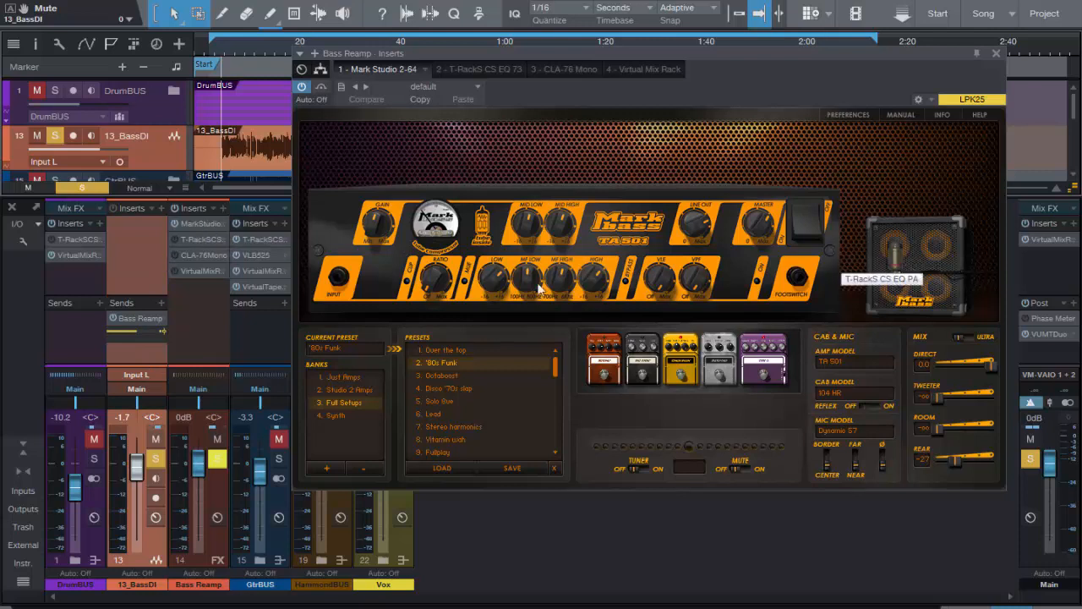
Enable the EQ 73 insert on Bass Reamp, raise its input gain to about +5 dB, and lower its output to compensate
click(192, 237)
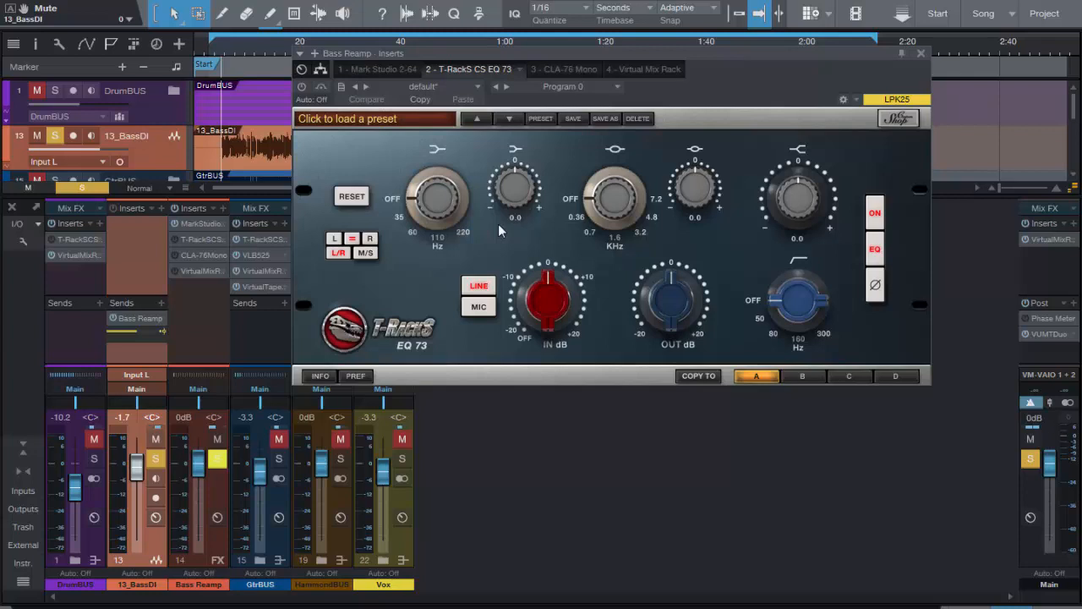
click(303, 87)
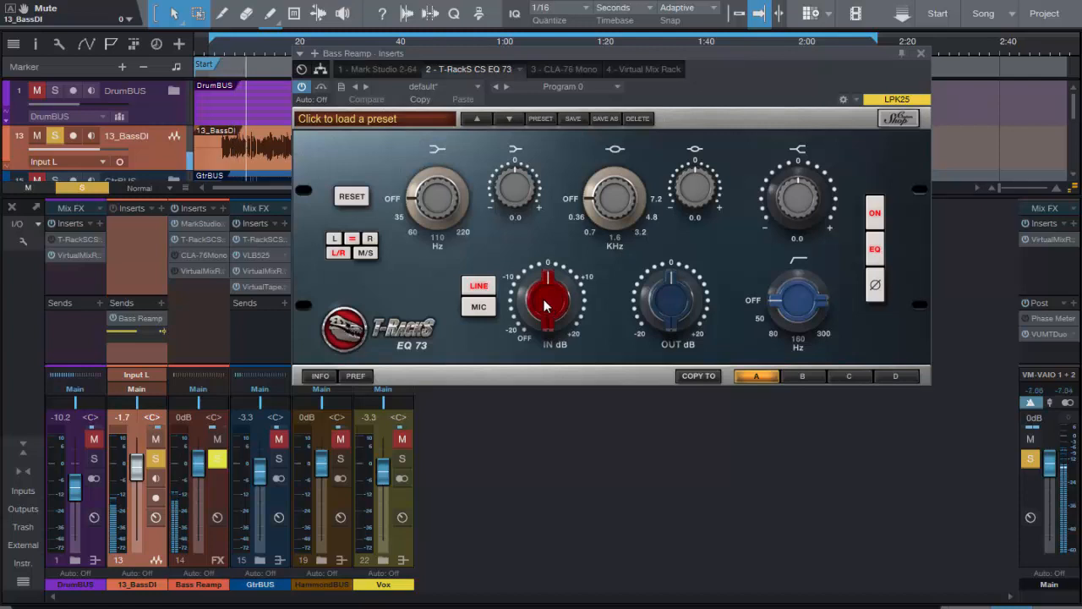
drag(547, 309, 553, 281)
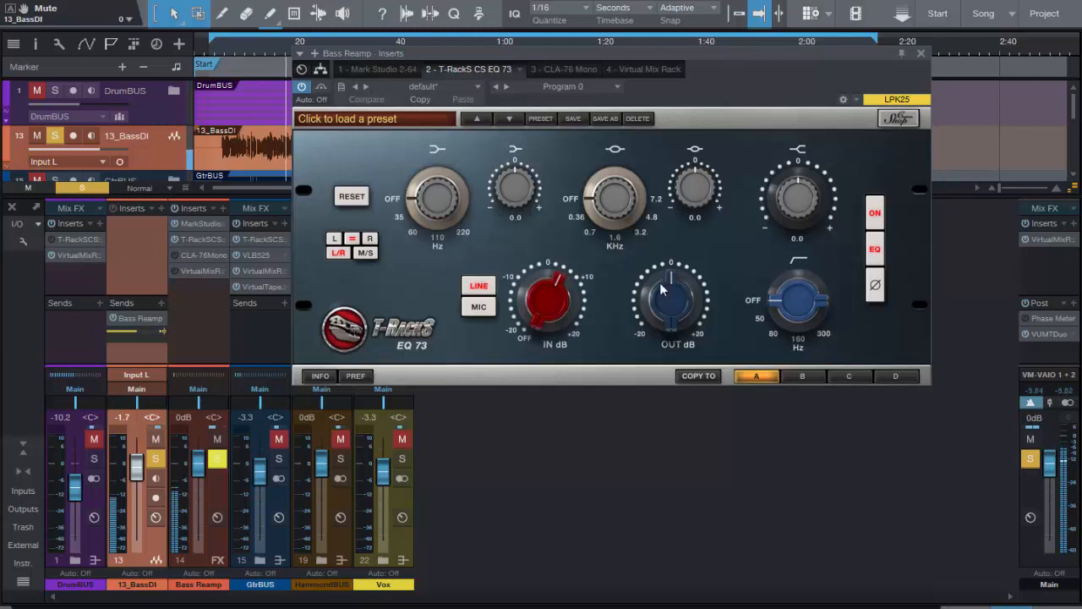
click(322, 87)
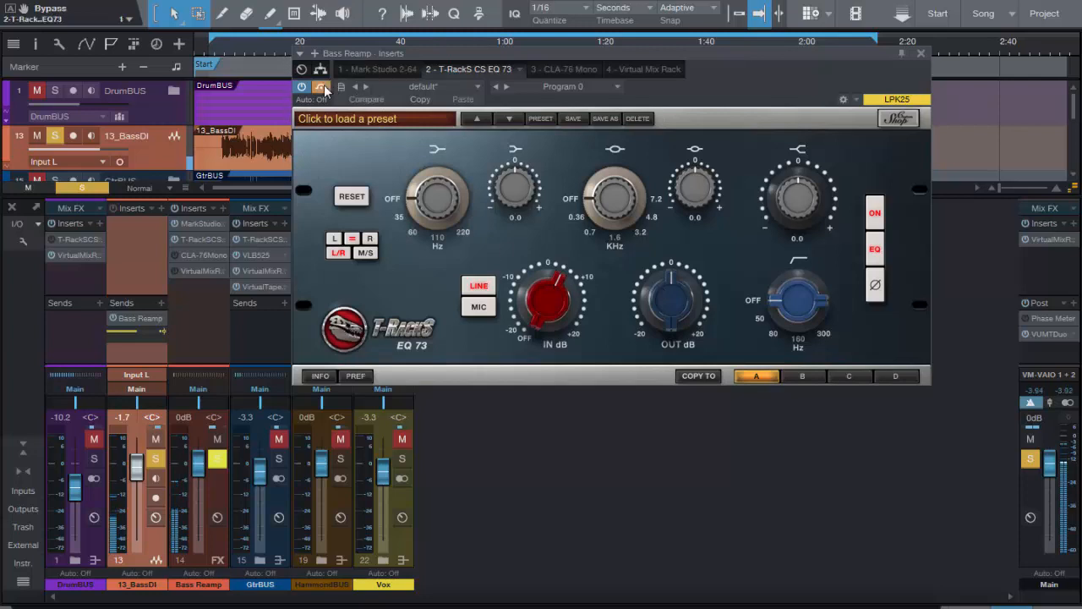
click(322, 87)
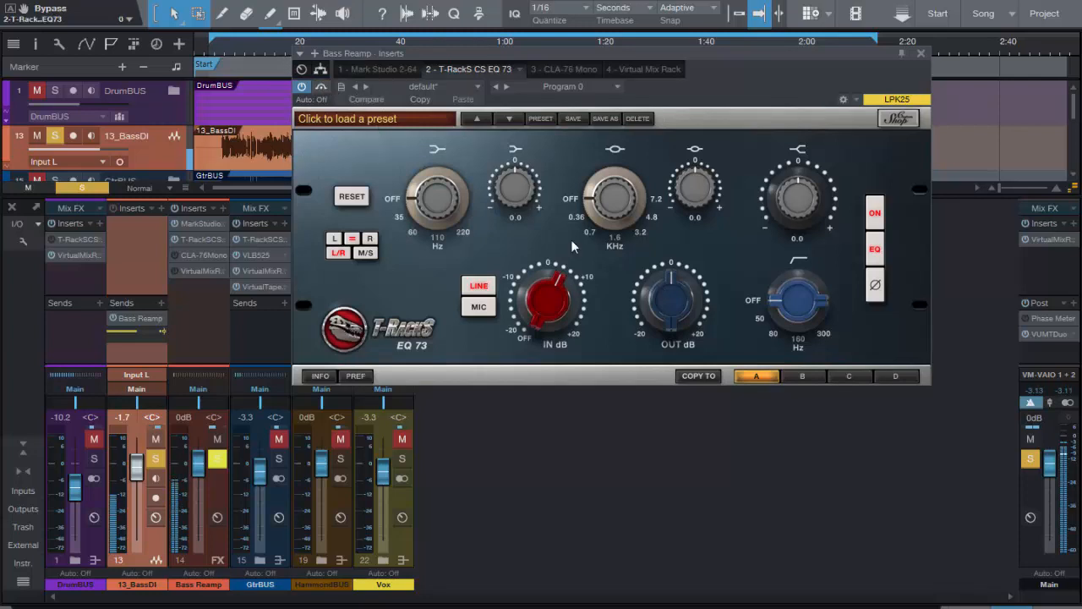
drag(675, 281, 667, 316)
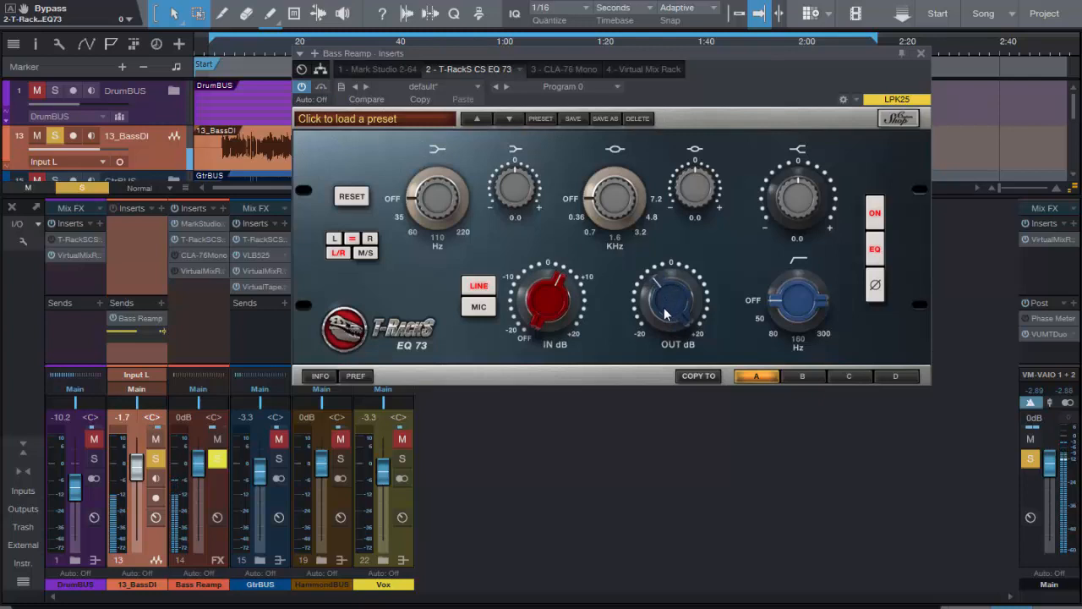
Compare Bass Reamp with the EQ 73 bypassed and active during playback, and trim the EQ's output level
click(320, 88)
click(321, 88)
click(320, 88)
click(320, 88)
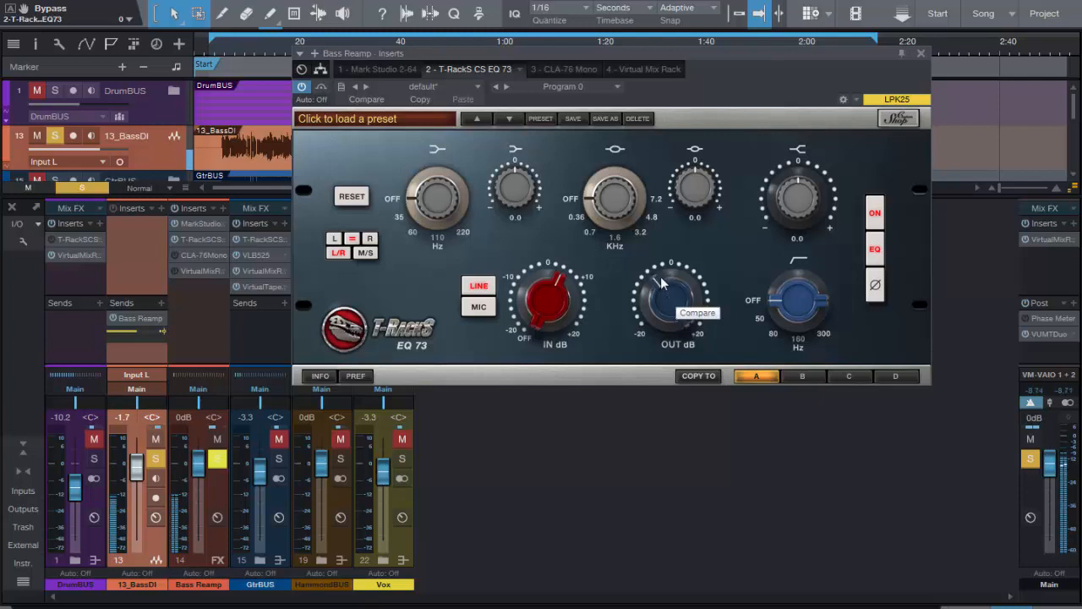
click(320, 89)
click(320, 89)
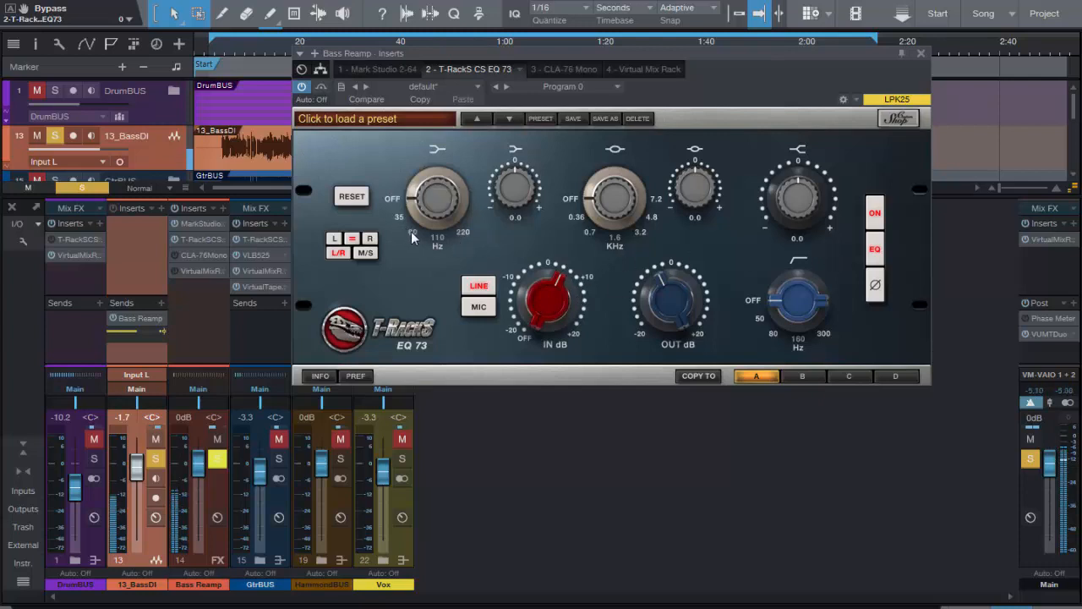
Boost the EQ 73's low band by 2.0 at 220 Hz and lower its output level
drag(425, 205, 417, 244)
mouse_move(441, 191)
mouse_down()
mouse_move(440, 175)
mouse_move(441, 190)
mouse_up()
drag(510, 187, 512, 175)
drag(435, 217, 447, 243)
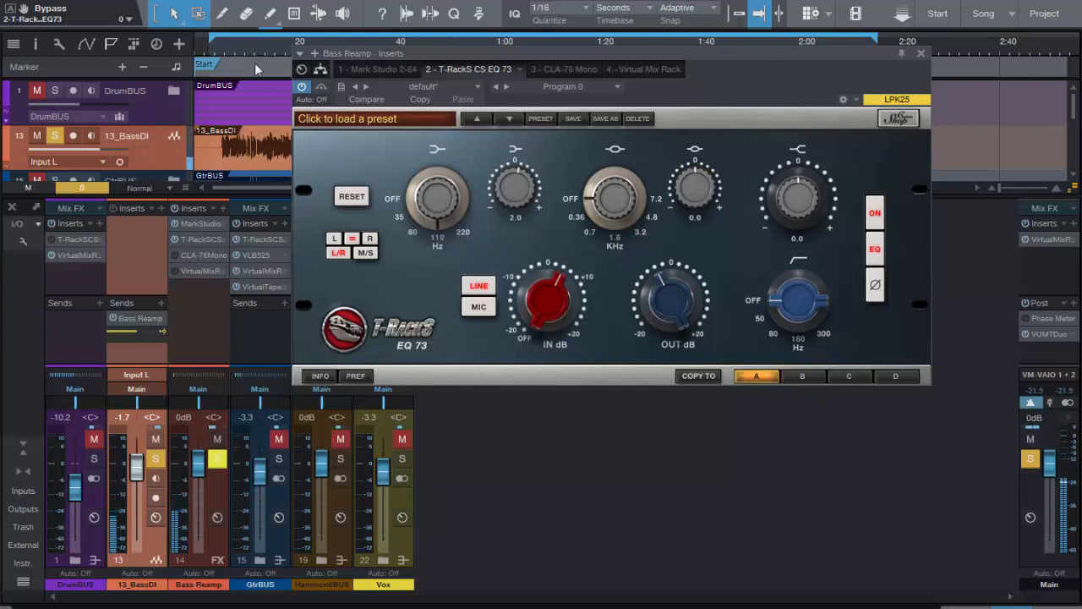
key(space)
drag(435, 202, 436, 223)
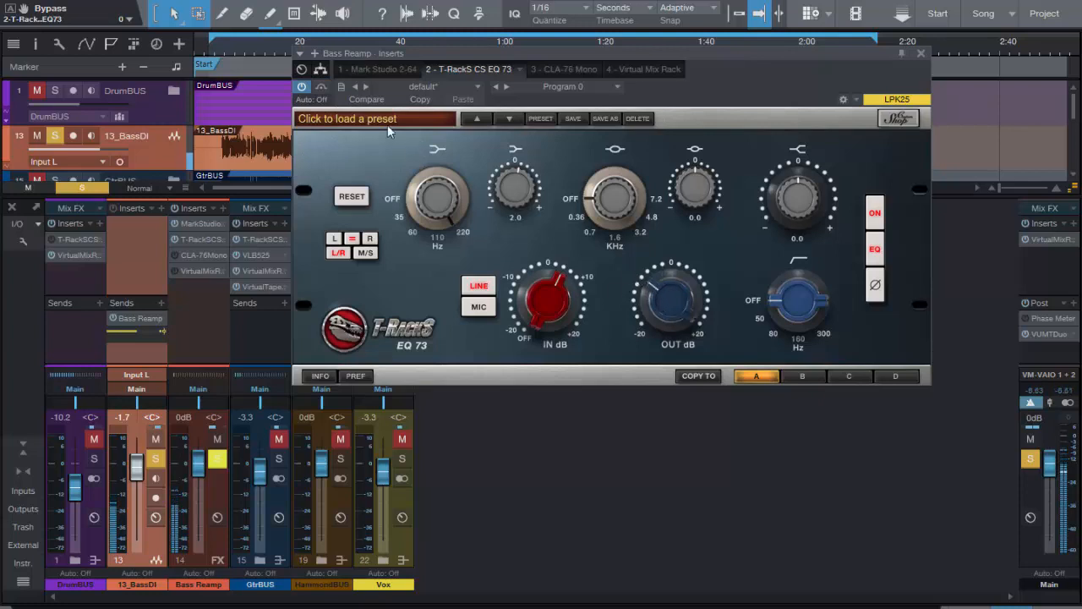
Listen to the low-band boost with the EQ 73 bypassed and active, and return playback to near the start
click(322, 87)
click(323, 88)
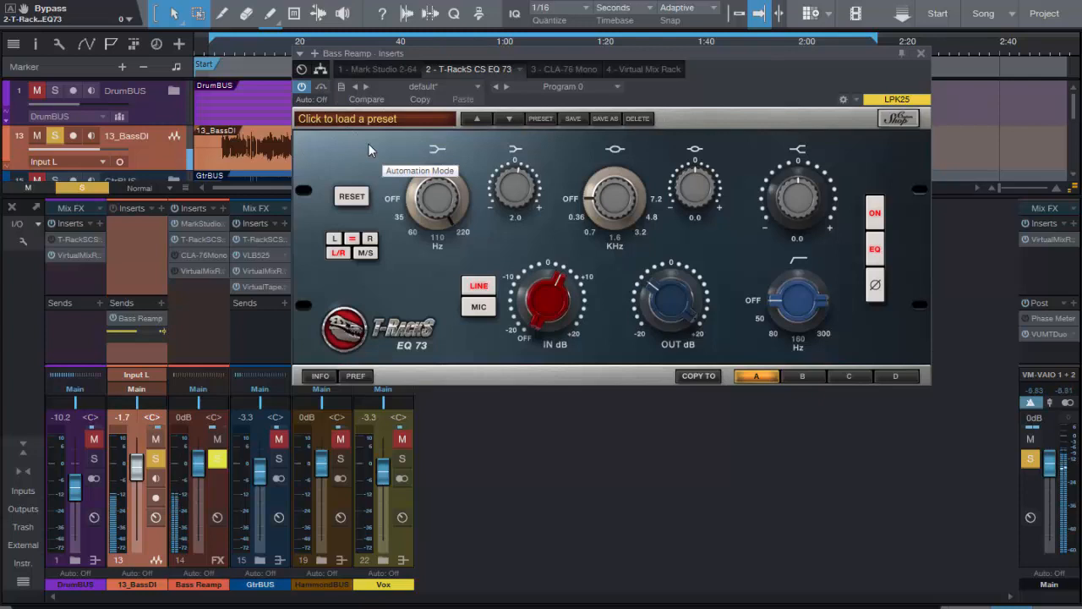
click(219, 52)
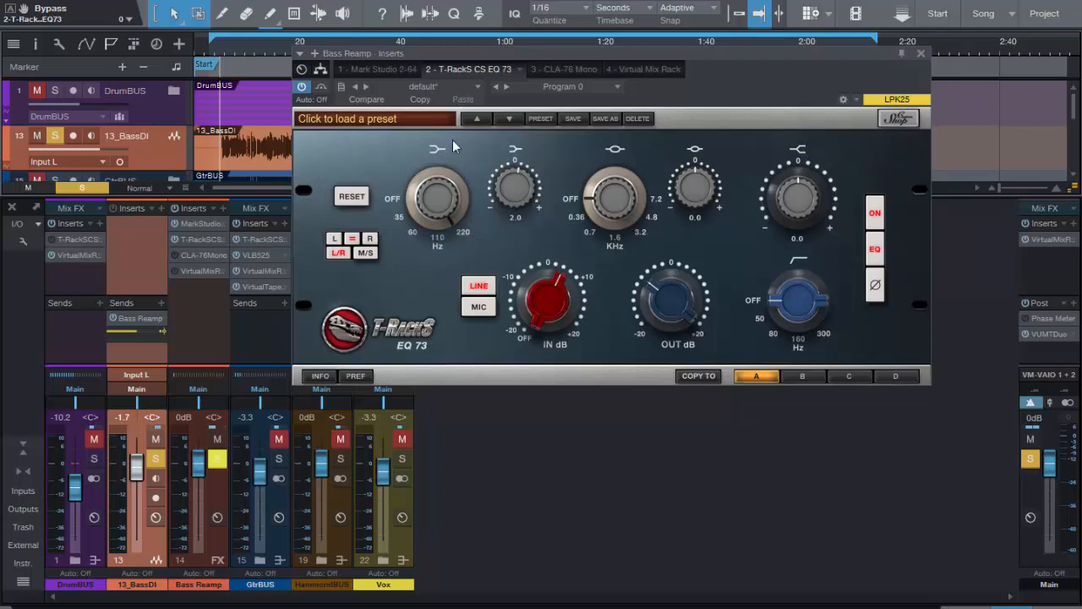
Enable the CLA-76 compressor on Bass Reamp, set its output to -19.2, and compare it bypassed and active
click(569, 68)
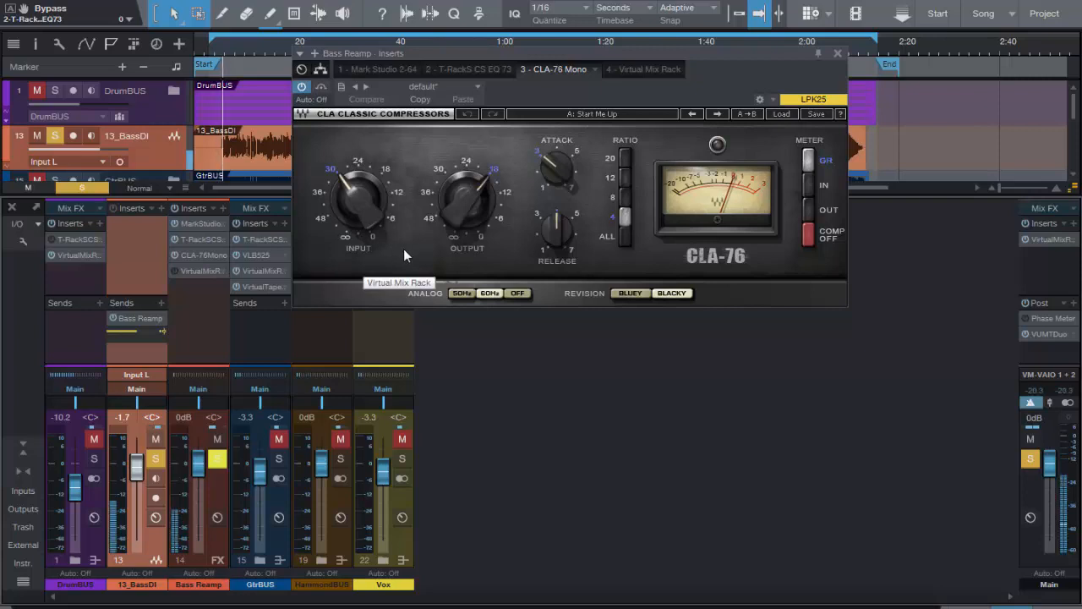
click(322, 87)
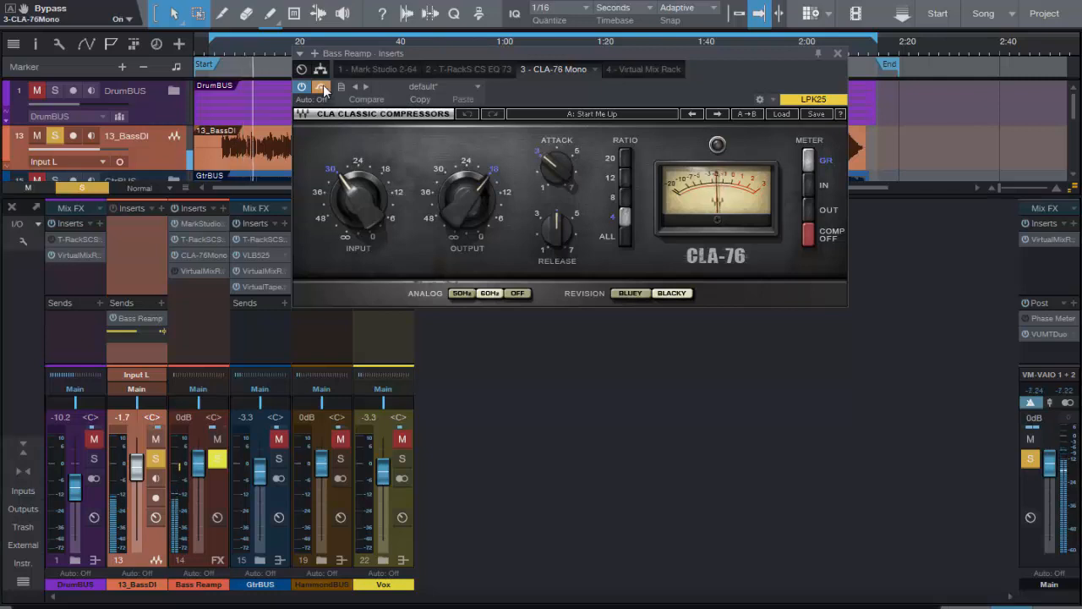
click(322, 87)
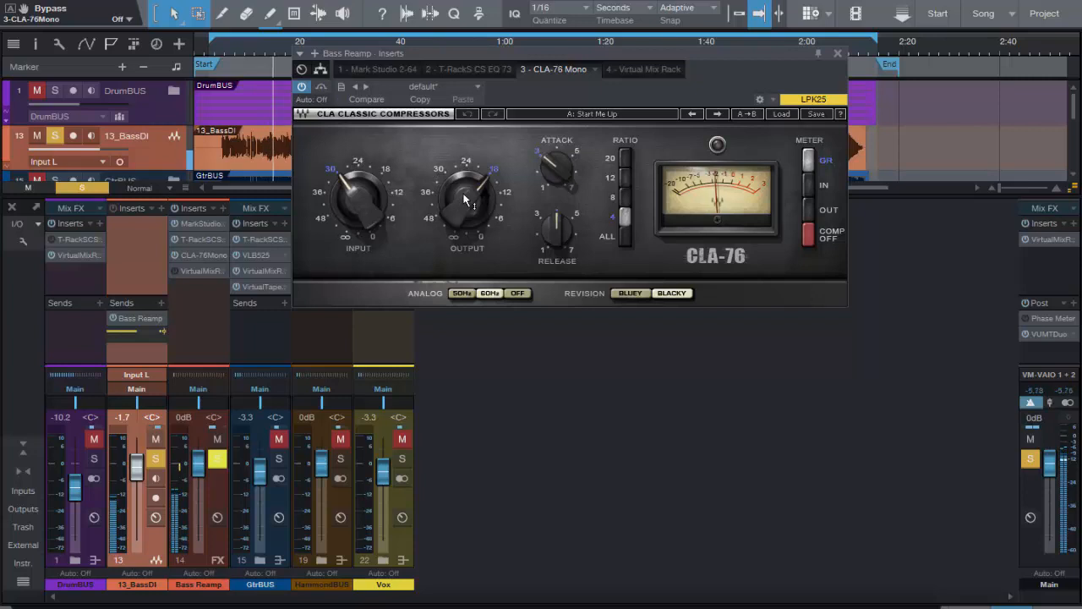
drag(460, 197, 460, 201)
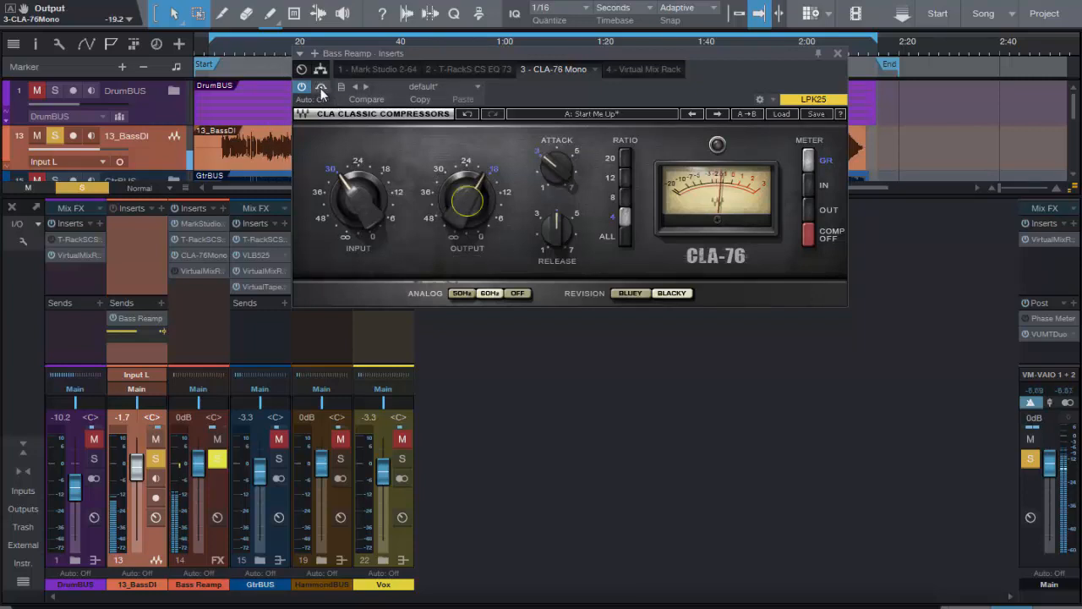
click(322, 88)
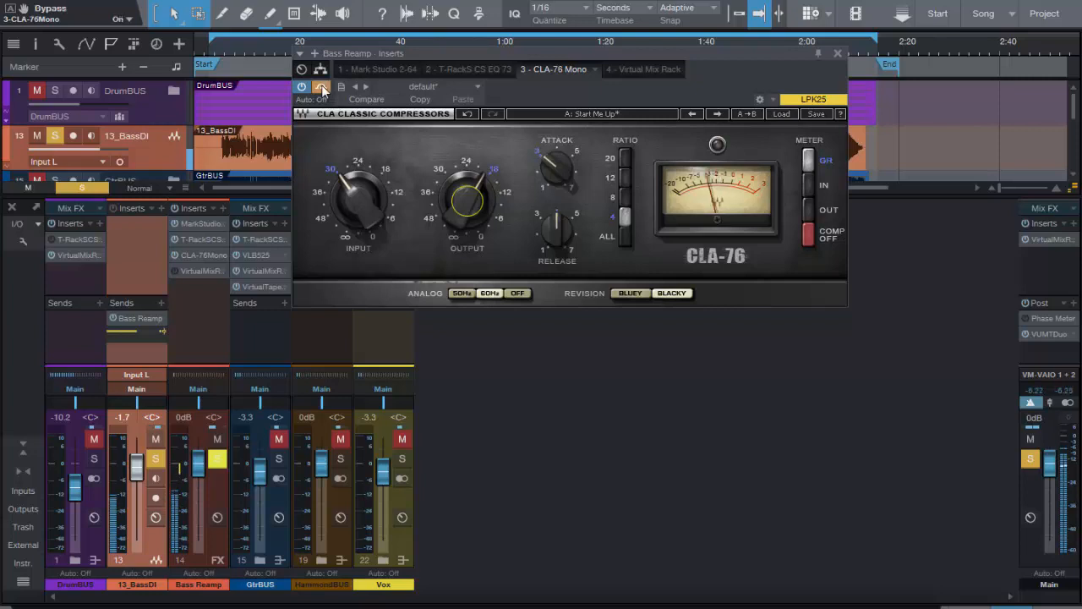
click(322, 87)
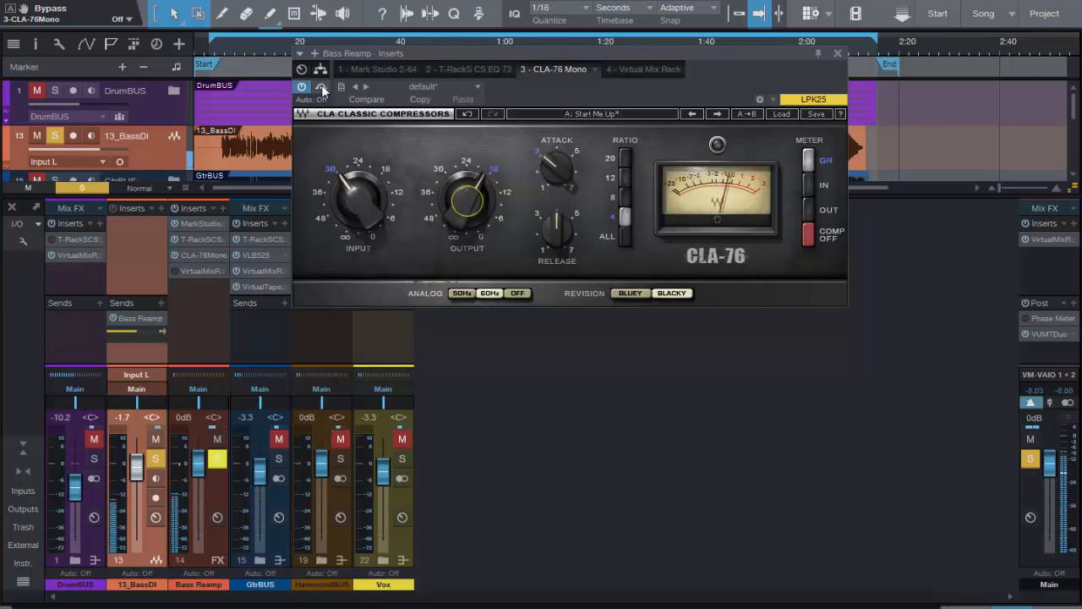
click(321, 87)
click(322, 88)
Set the CLA-76's release to 4.96 with a ratio of 4, and compare it bypassed and active from near the start
drag(577, 213, 568, 197)
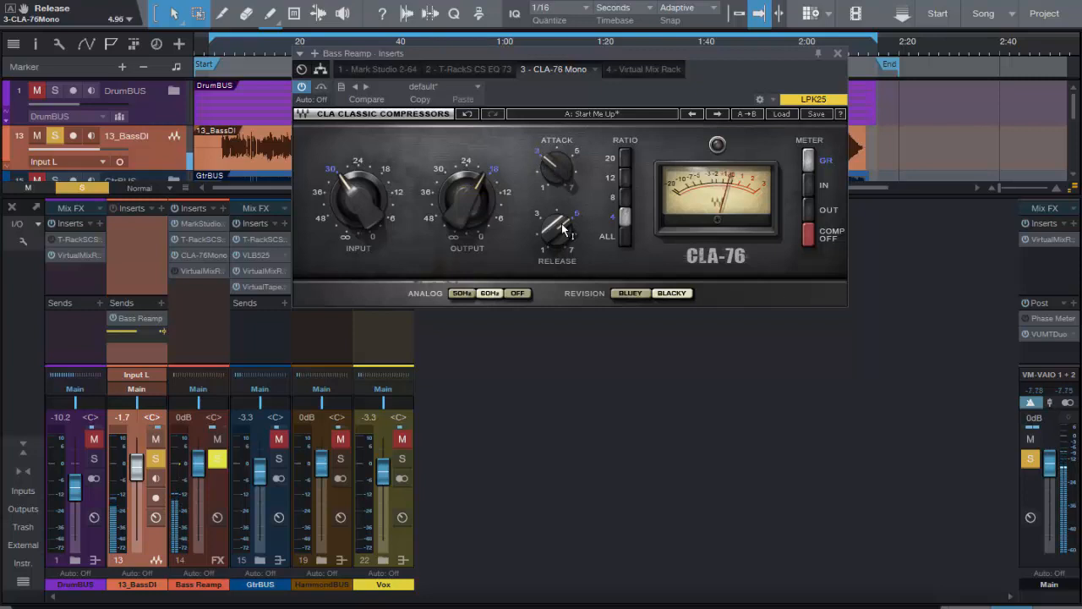
click(626, 218)
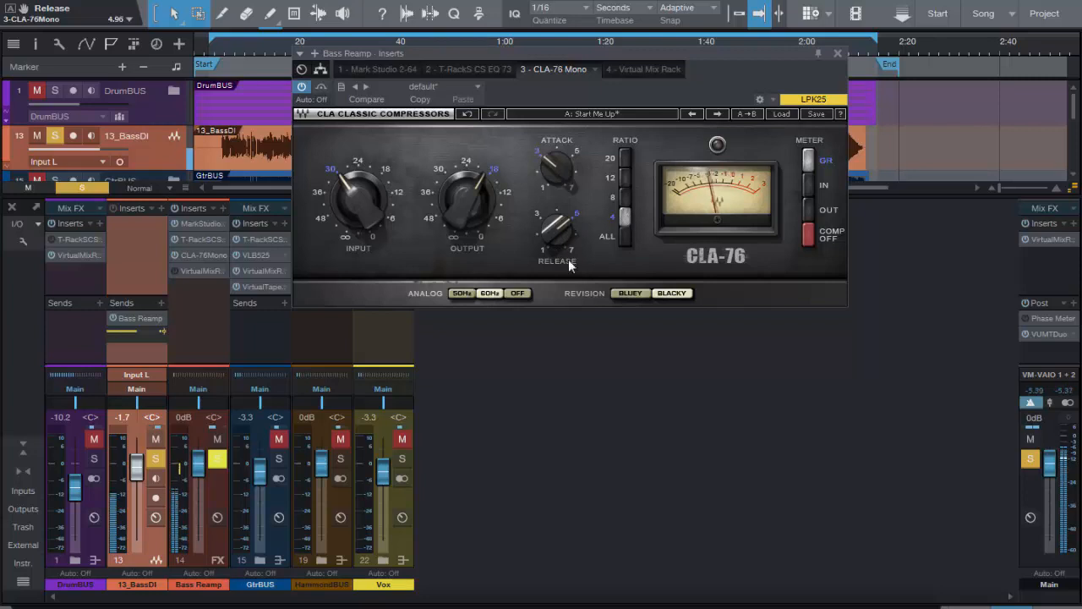
click(320, 87)
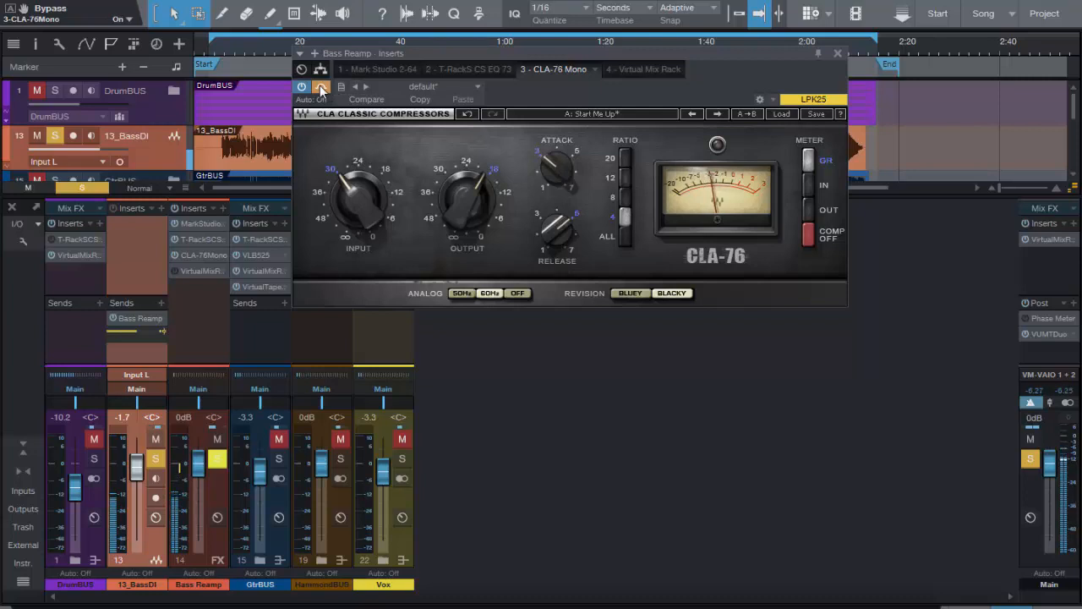
click(320, 87)
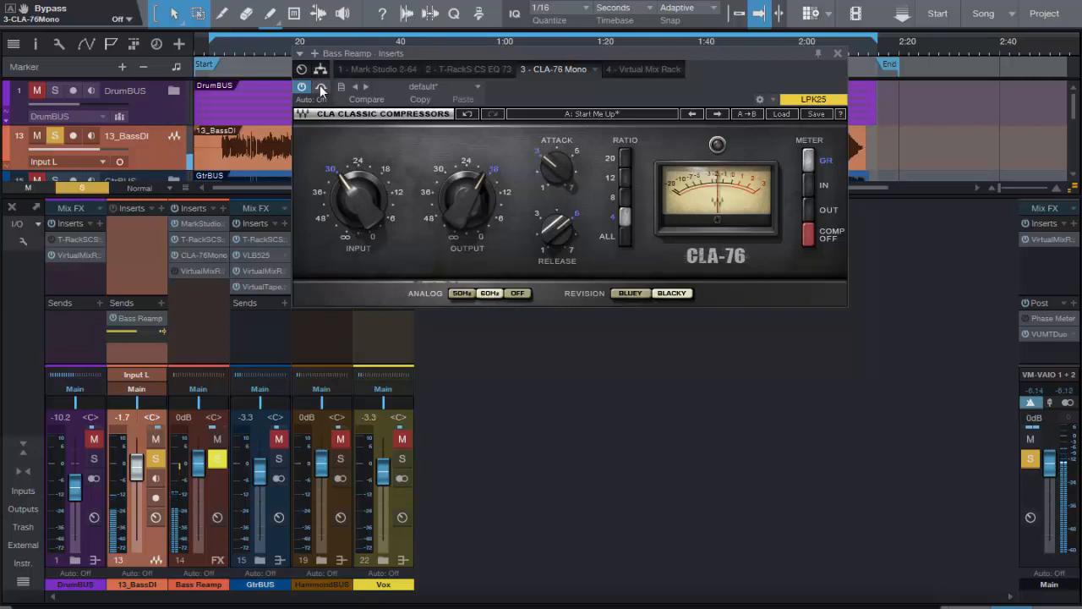
click(320, 87)
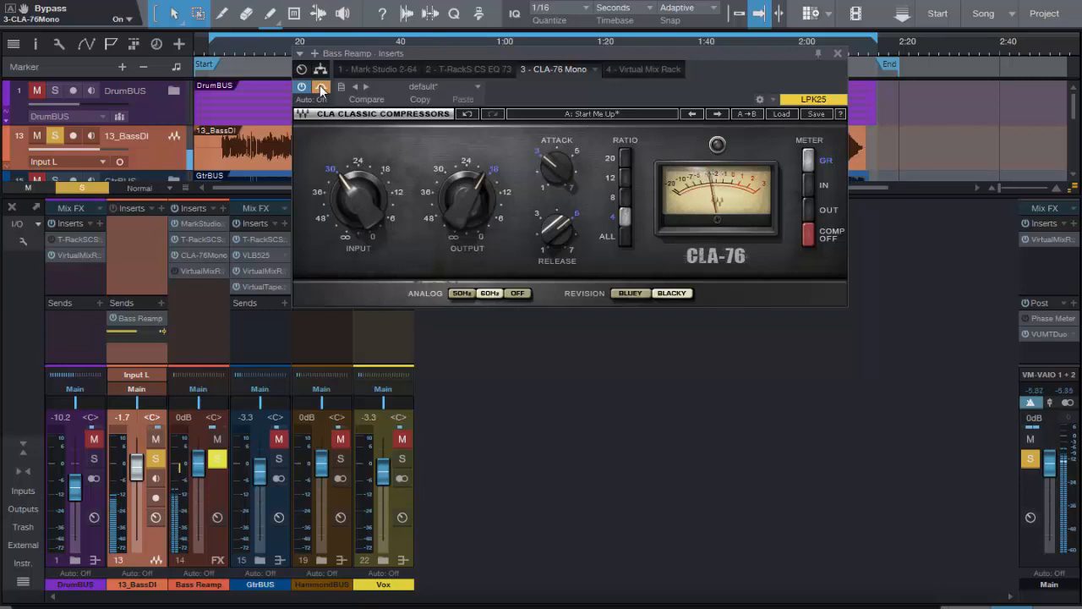
click(227, 54)
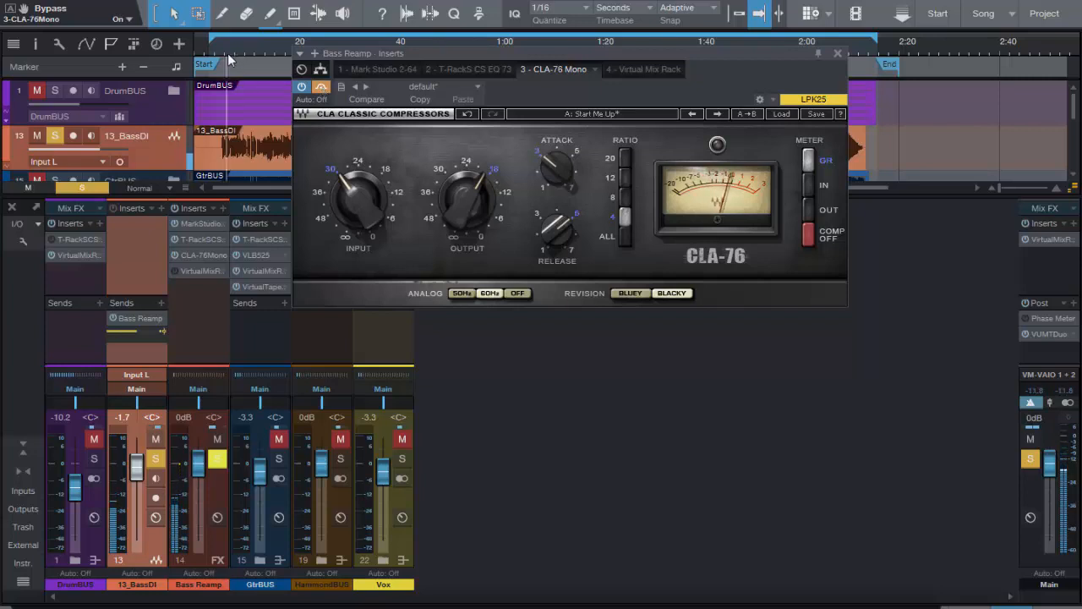
click(320, 88)
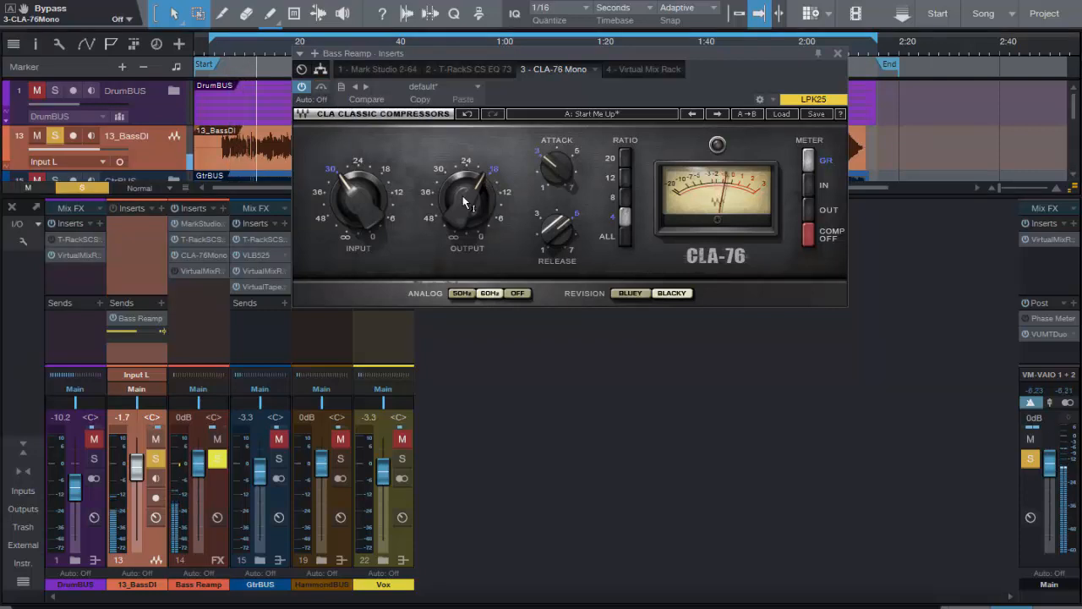
Lower the CLA-76's output to -19.9 and check the level match between bypassed and active
click(463, 195)
drag(462, 196, 462, 200)
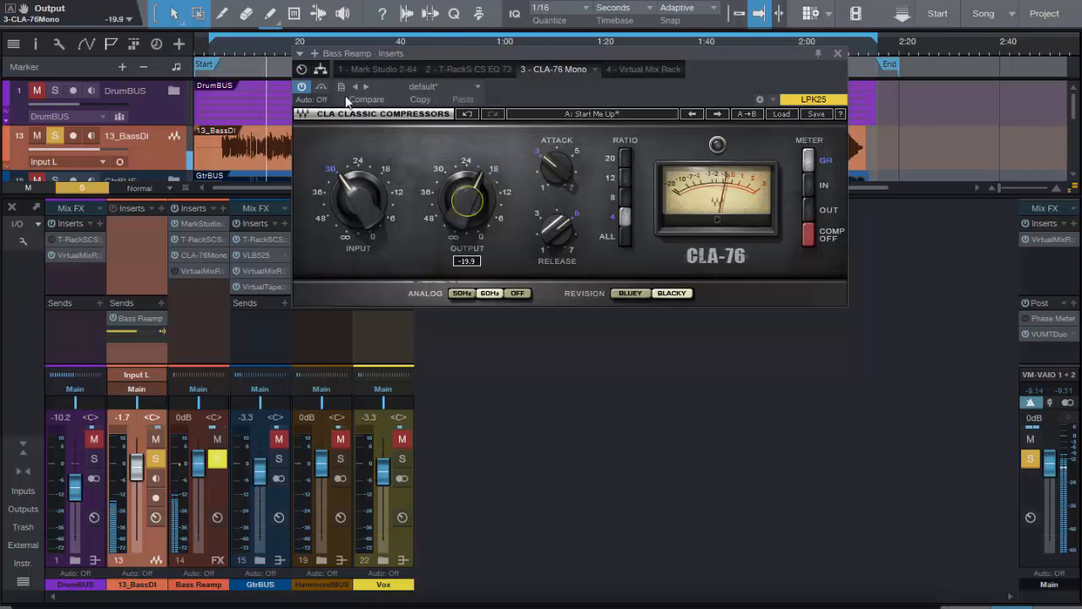
click(320, 88)
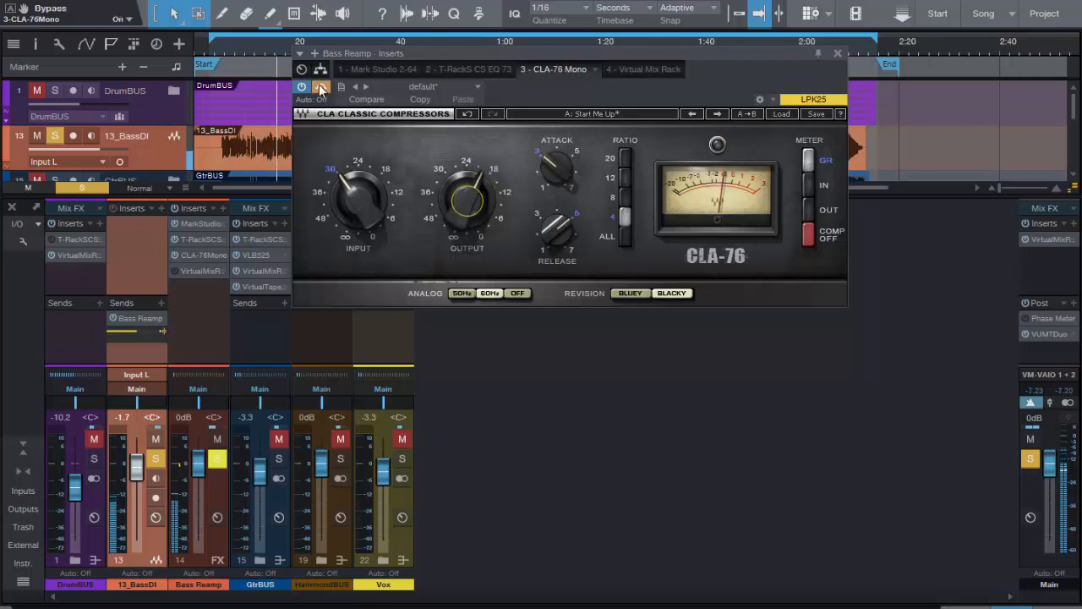
click(320, 88)
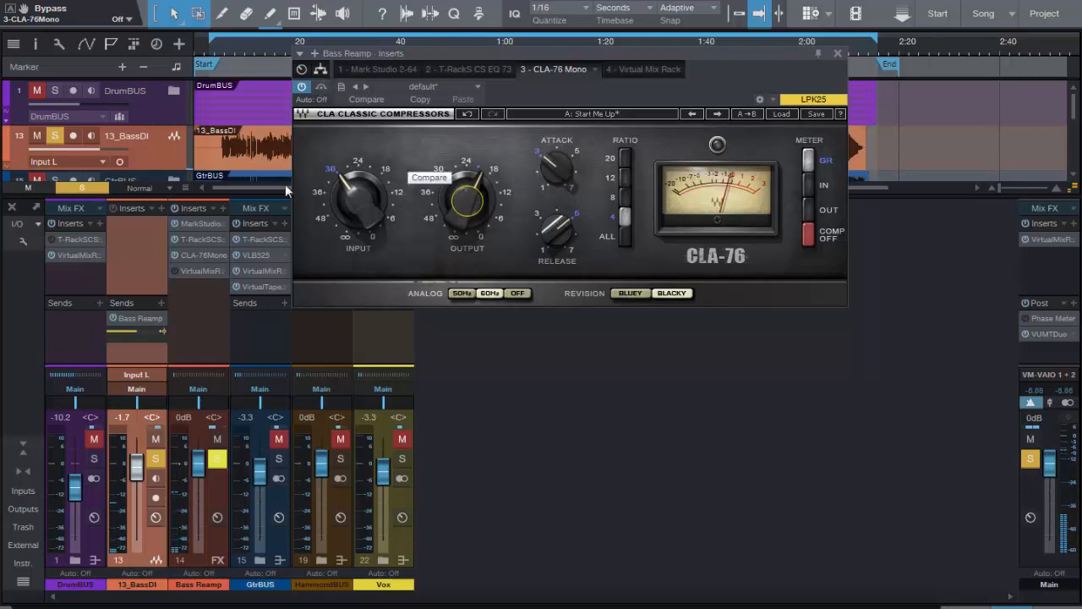
Review the Bass Reamp's Mark Studio 2, T-RackS EQ 73 and CLA-76 inserts in order
double_click(202, 222)
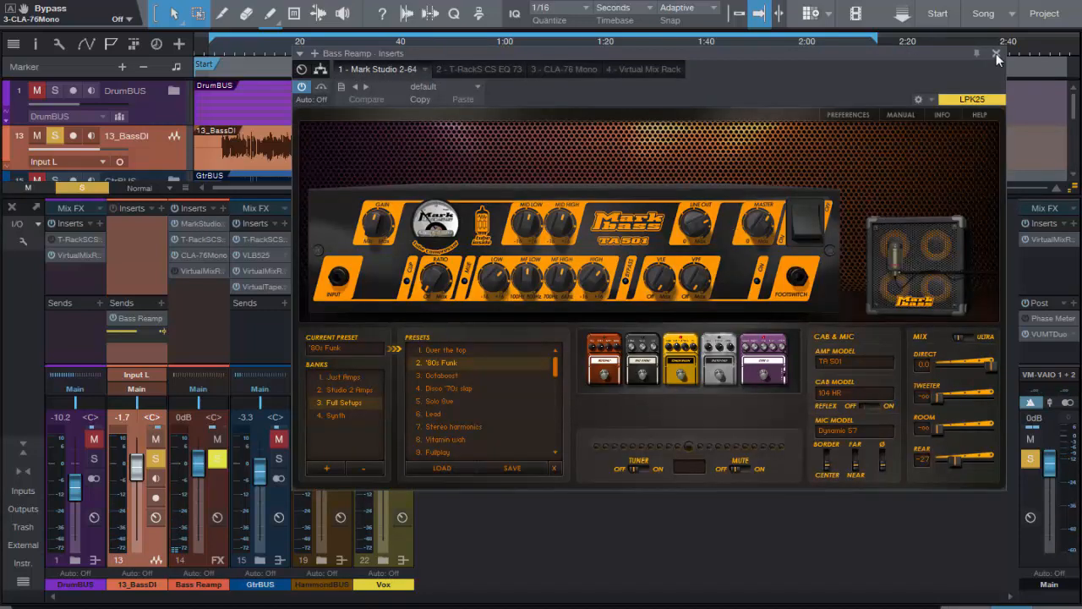
click(481, 69)
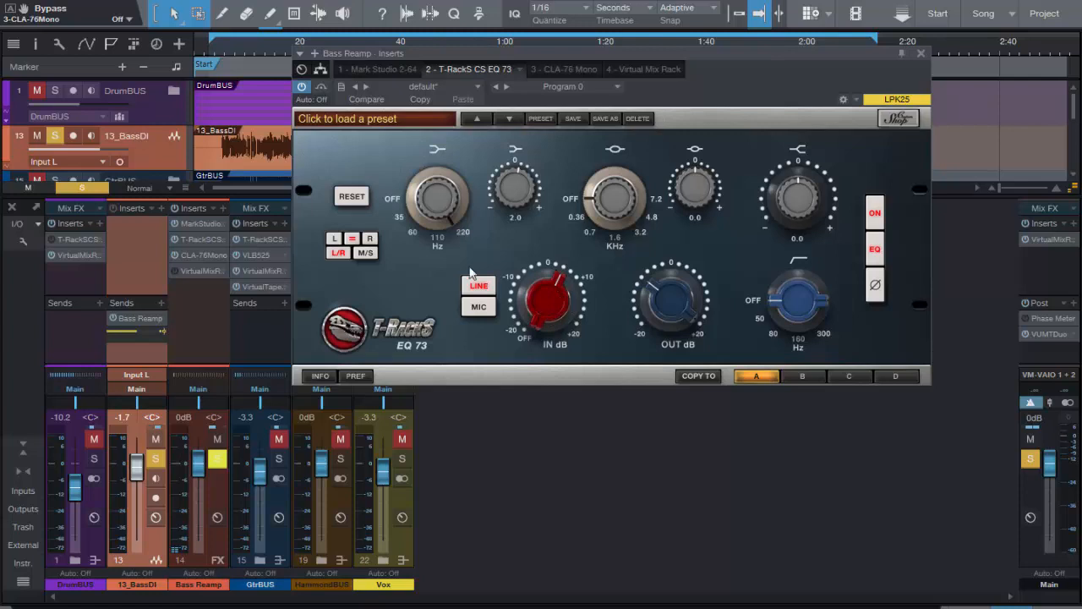
click(564, 69)
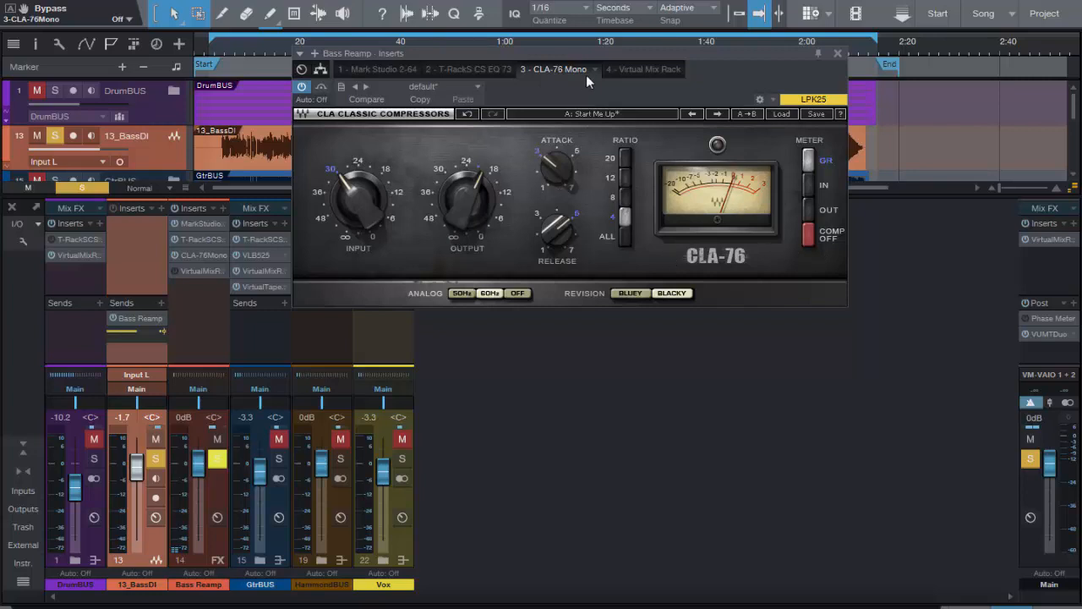
Enable the Virtual Mix Rack on Bass Reamp and compare its Virtual Channel module bypassed and active
click(639, 68)
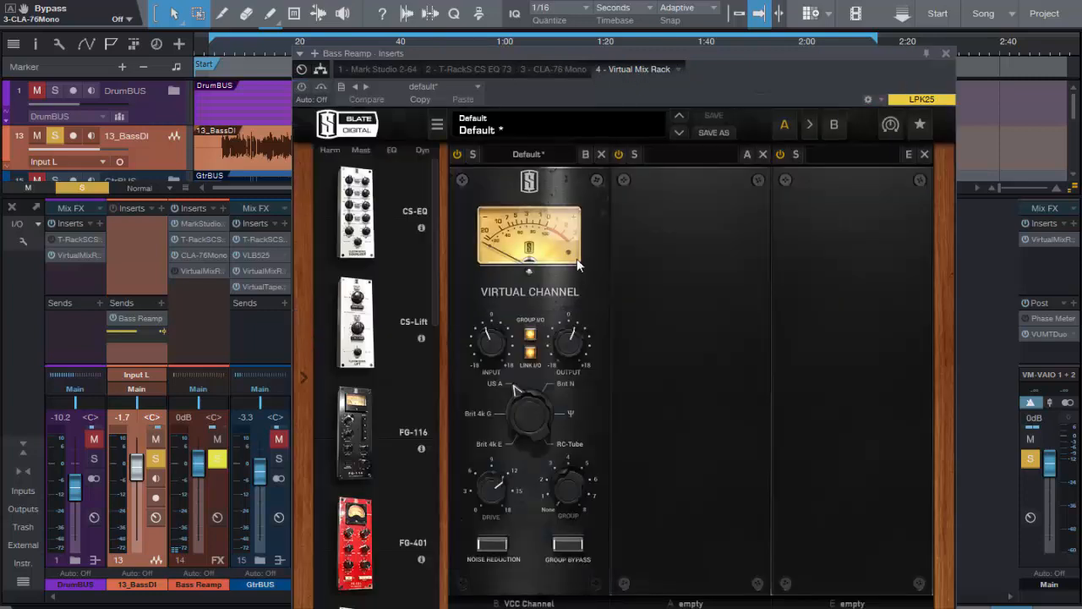
click(457, 155)
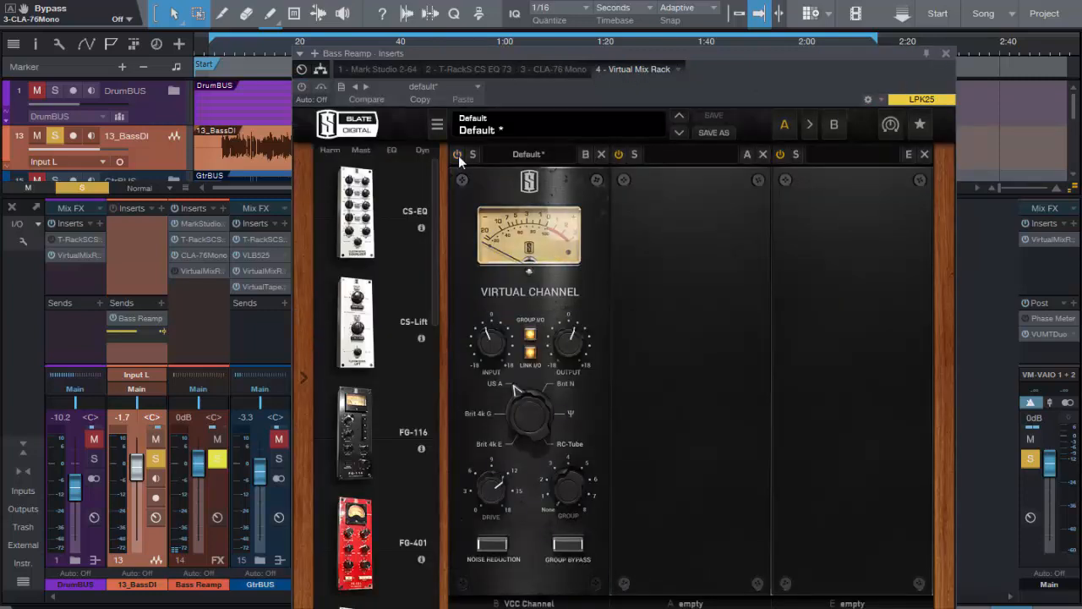
click(302, 87)
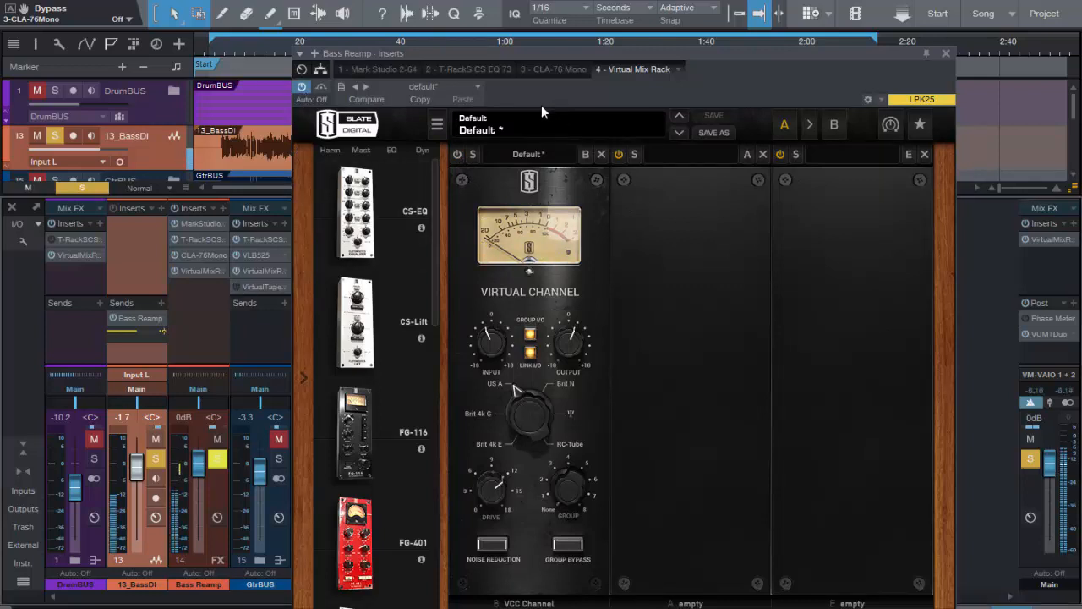
click(457, 155)
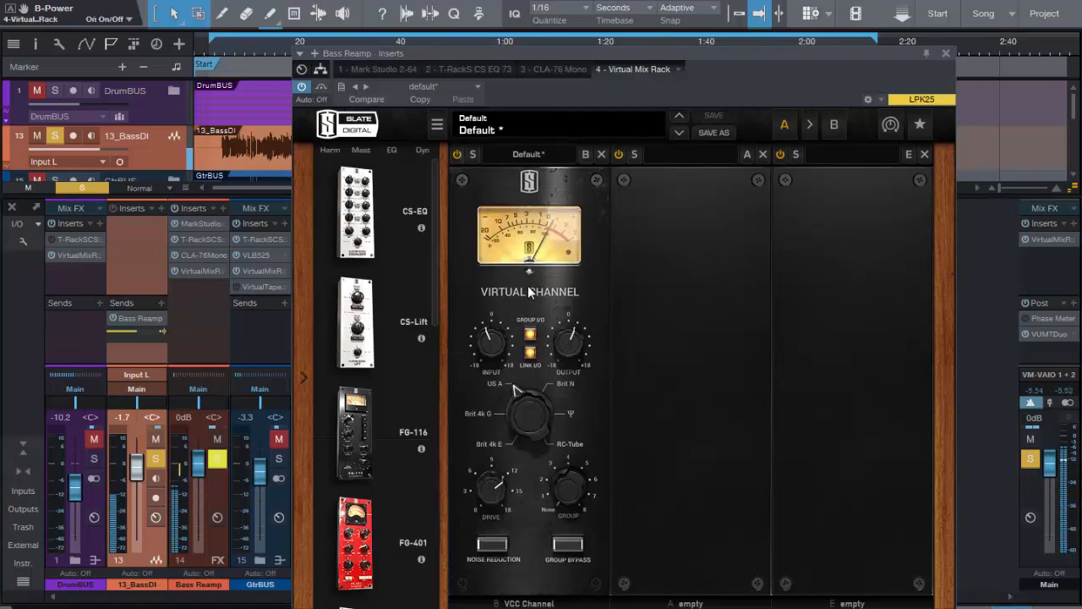
Lower the Virtual Channel's linked input to -4.25 dB and compare the module bypassed and active
drag(485, 343, 488, 356)
click(456, 154)
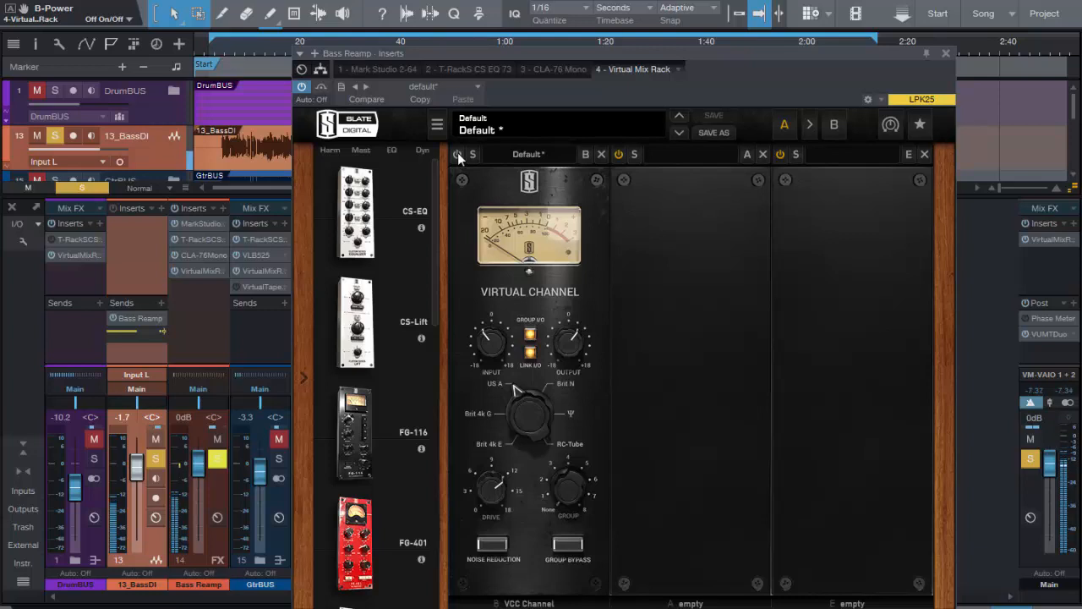
click(457, 153)
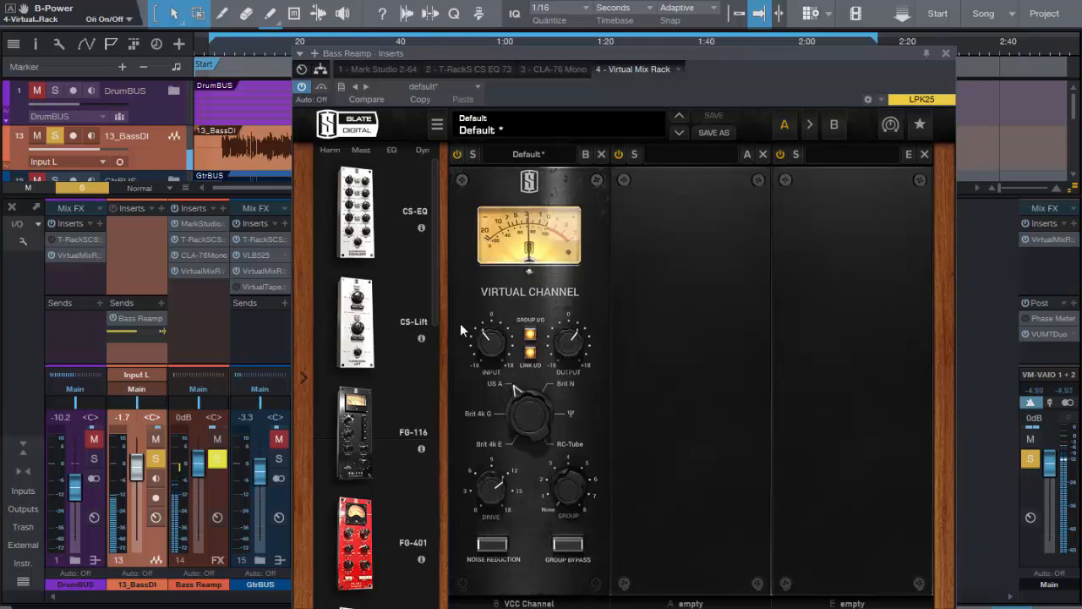
Reduce the Virtual Channel's linked input to -8.35 dB and check it against the bypassed sound
mouse_move(490, 342)
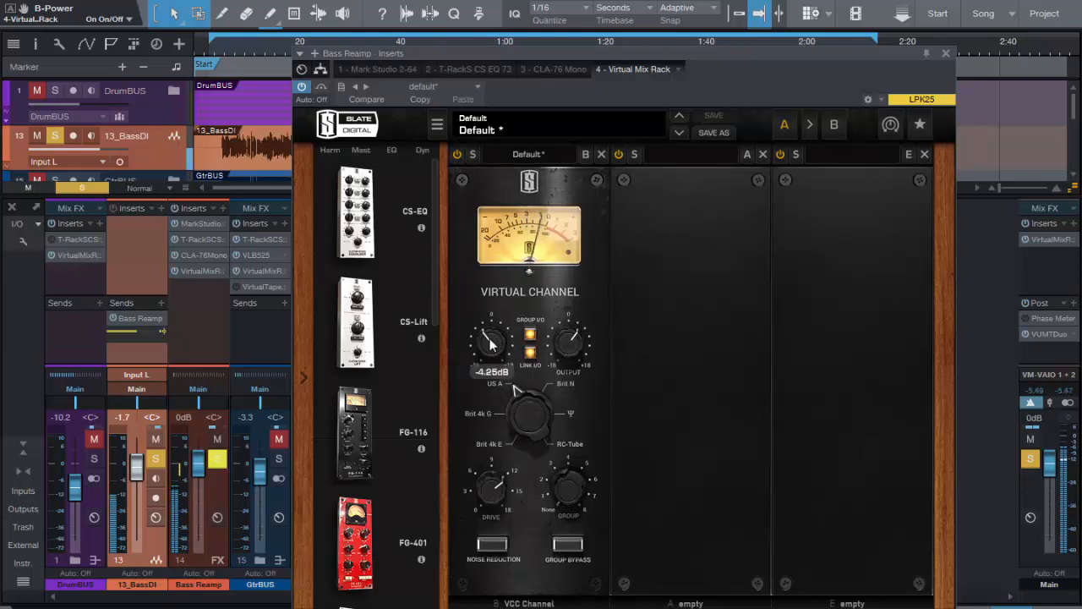
drag(491, 341, 489, 362)
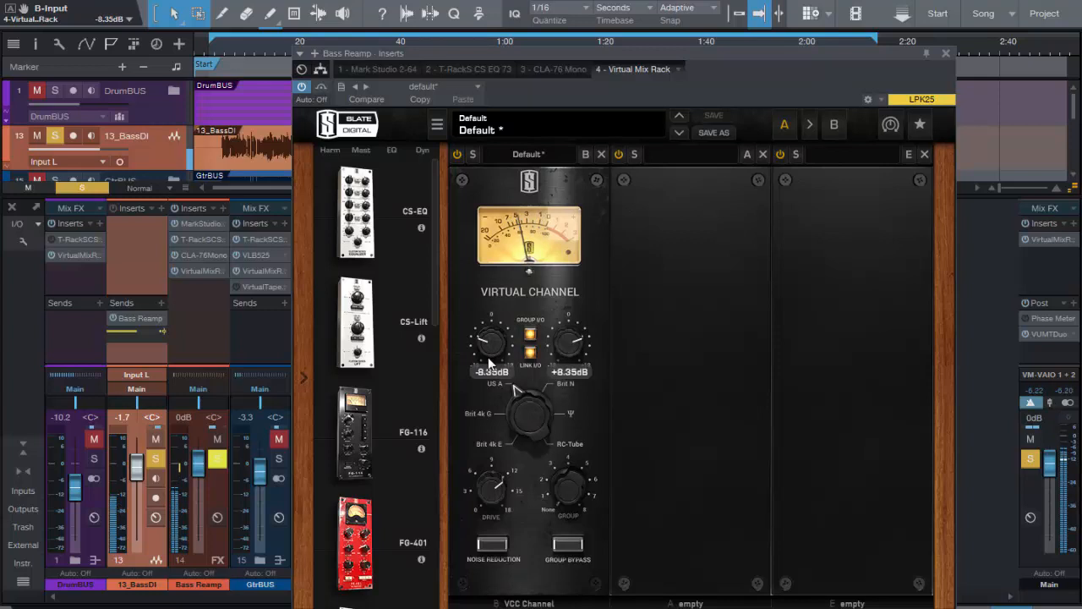
click(456, 154)
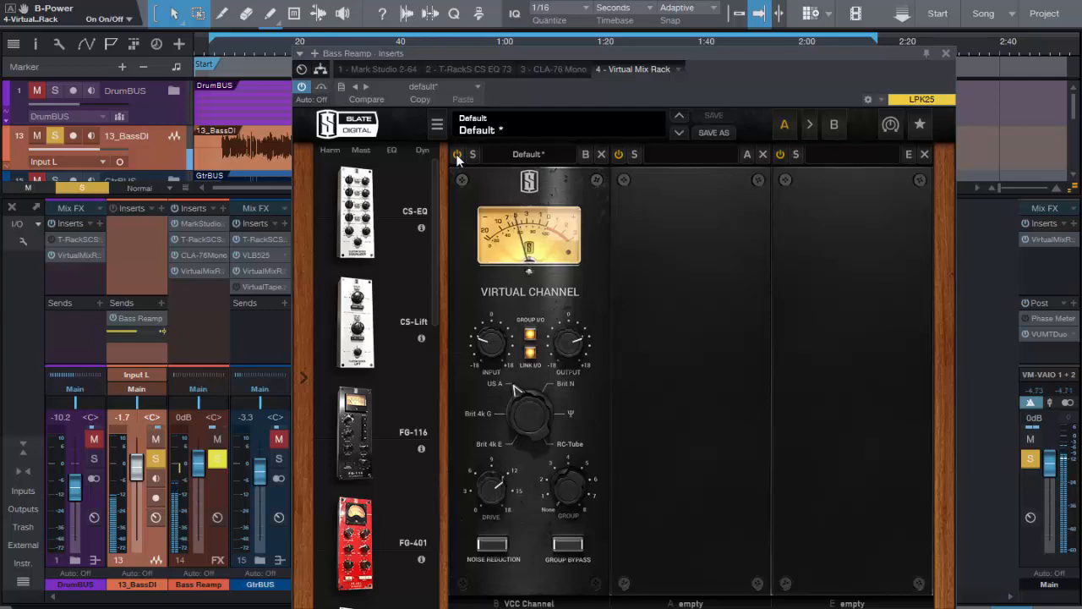
Set the Virtual Channel's linked input to -11.7 dB, compare it bypassed and active from near the start, and close the inserts window
drag(487, 340, 487, 362)
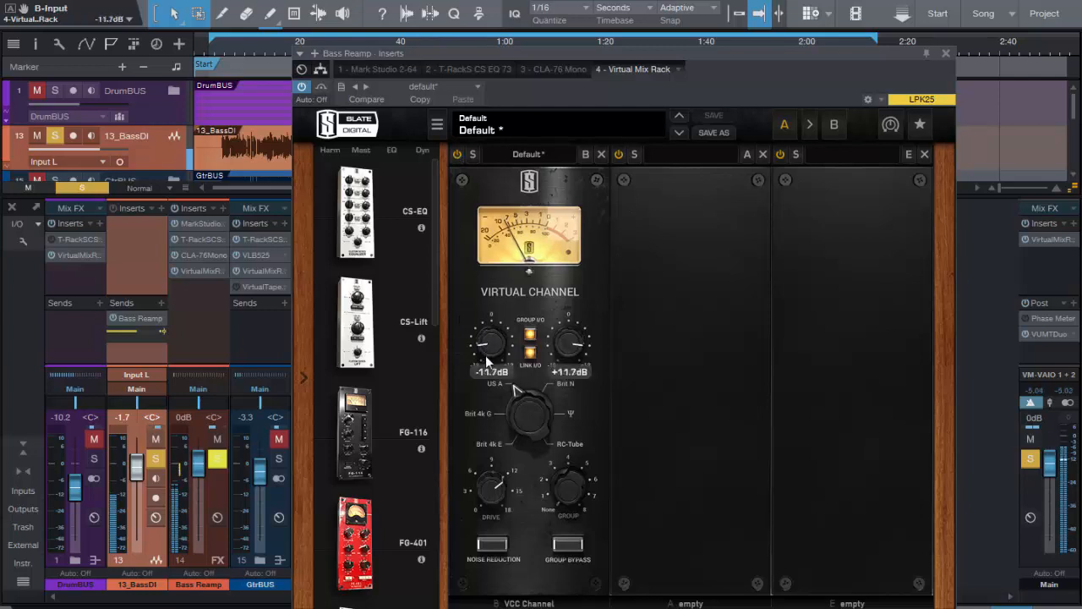
click(223, 53)
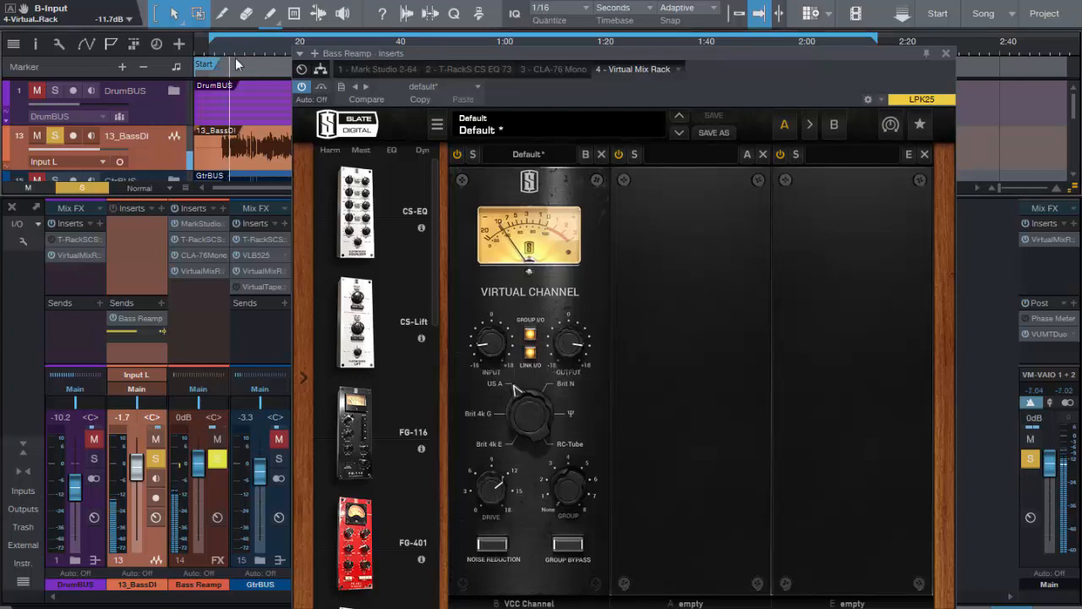
click(457, 154)
click(457, 154)
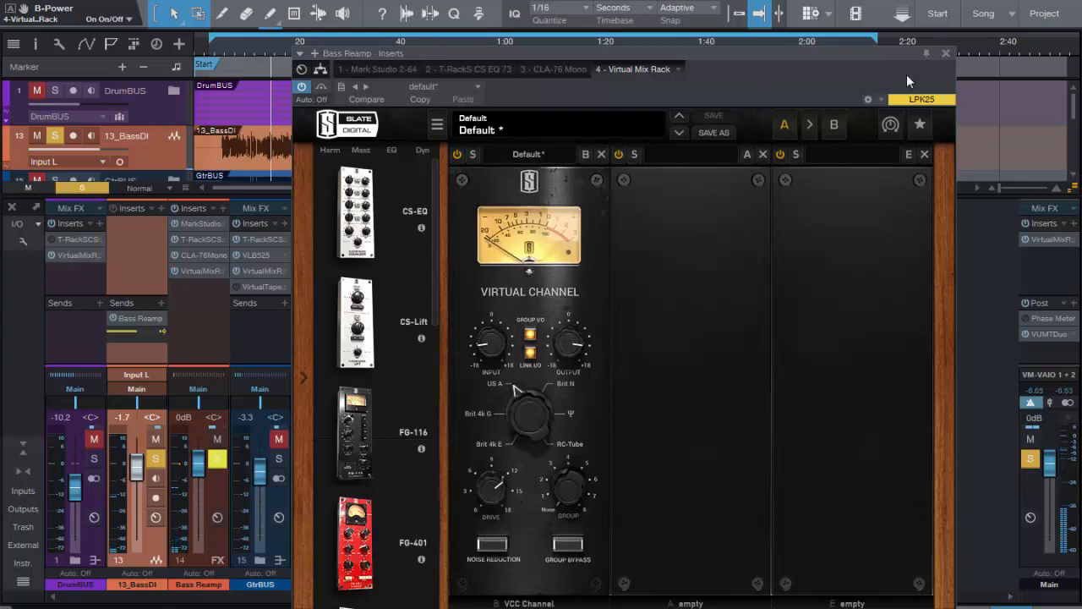
click(946, 53)
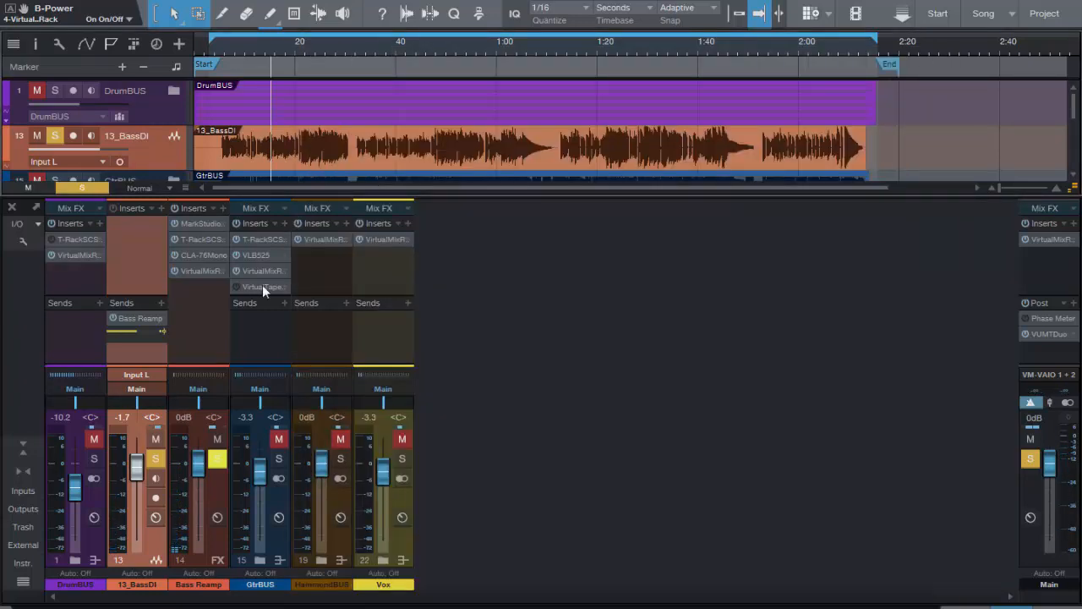
Copy the Virtual Tape Machines insert from GtrBUS to Bass Reamp, enable it, and set its linked input gain to +2.43 dB
drag(262, 285, 210, 293)
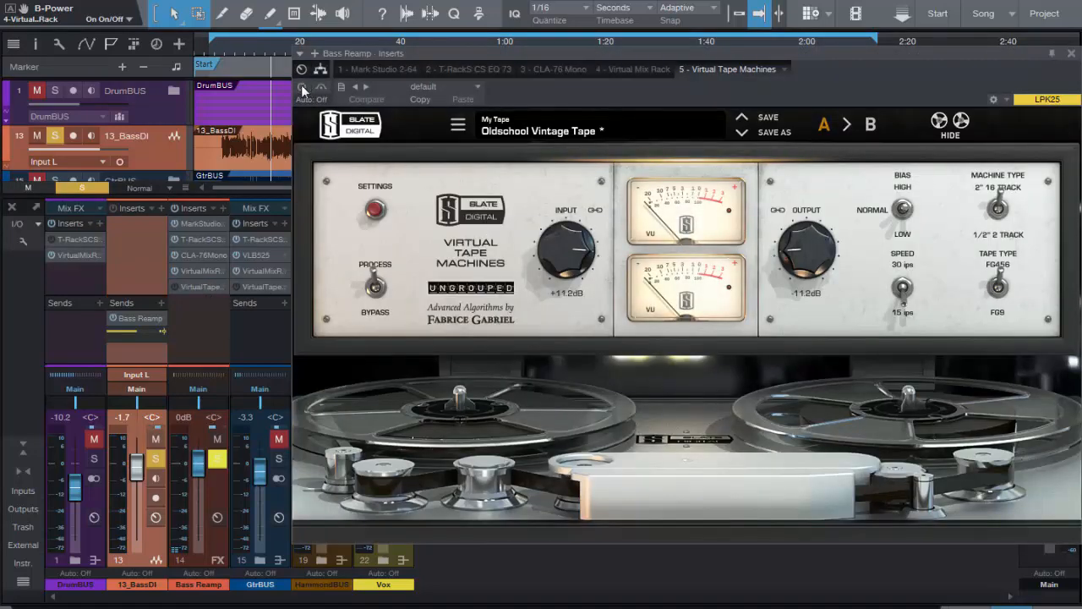
click(302, 87)
drag(569, 252, 564, 310)
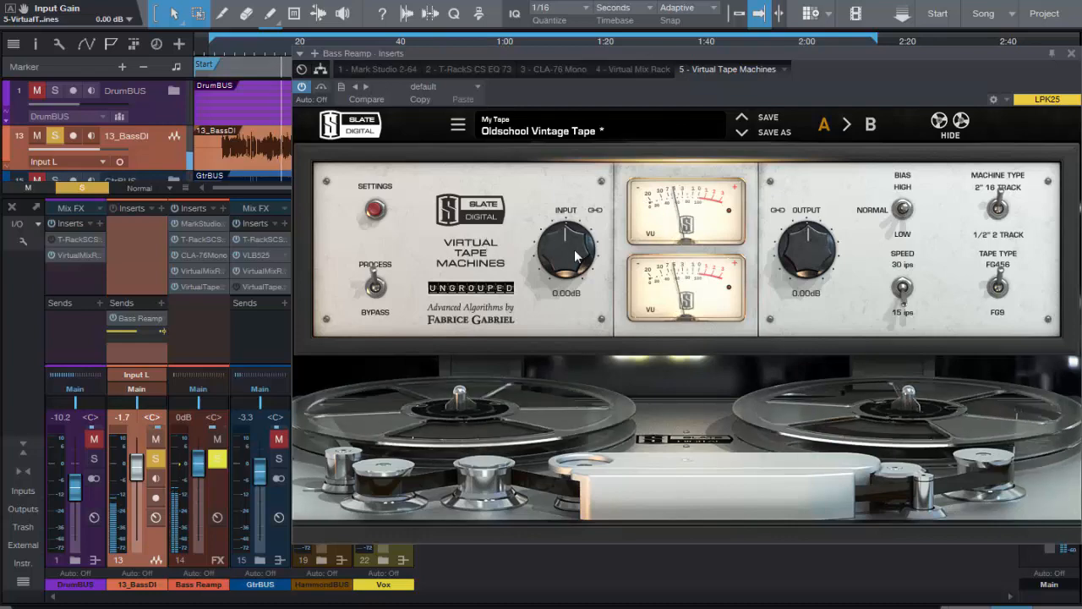
drag(572, 256, 568, 237)
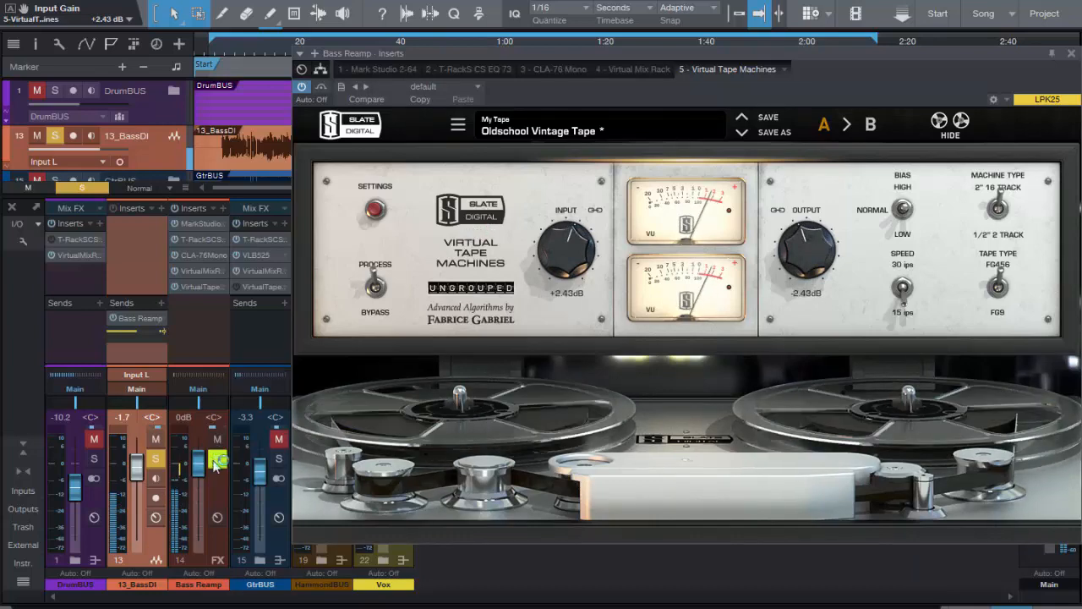
Make Bass Reamp solo-safe and take 13_BassDI out of solo, checking the full mix with 13_BassDI muted and unmuted
click(217, 461)
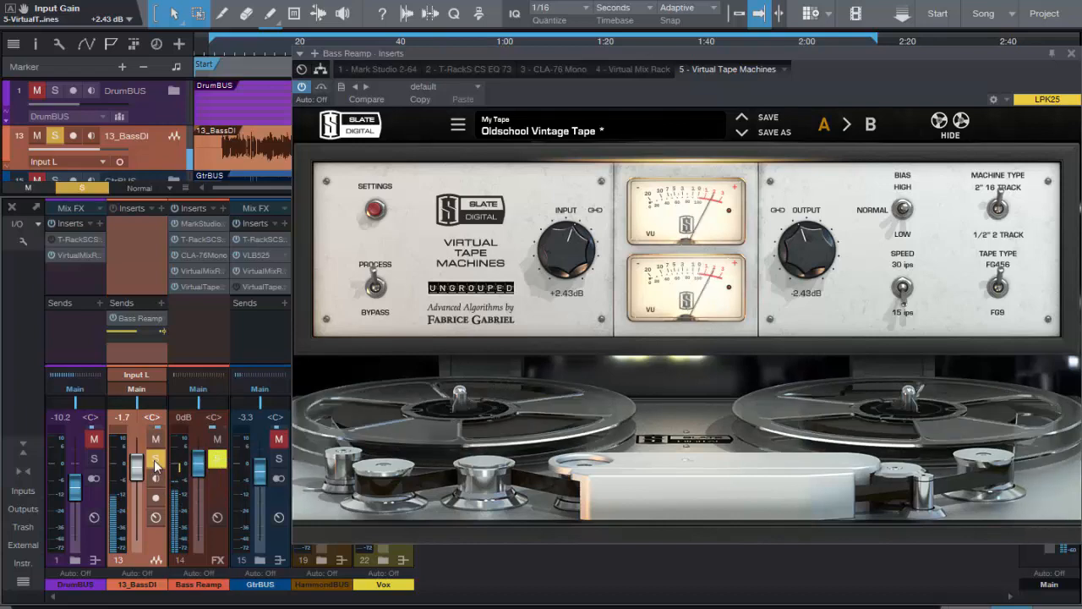
click(155, 460)
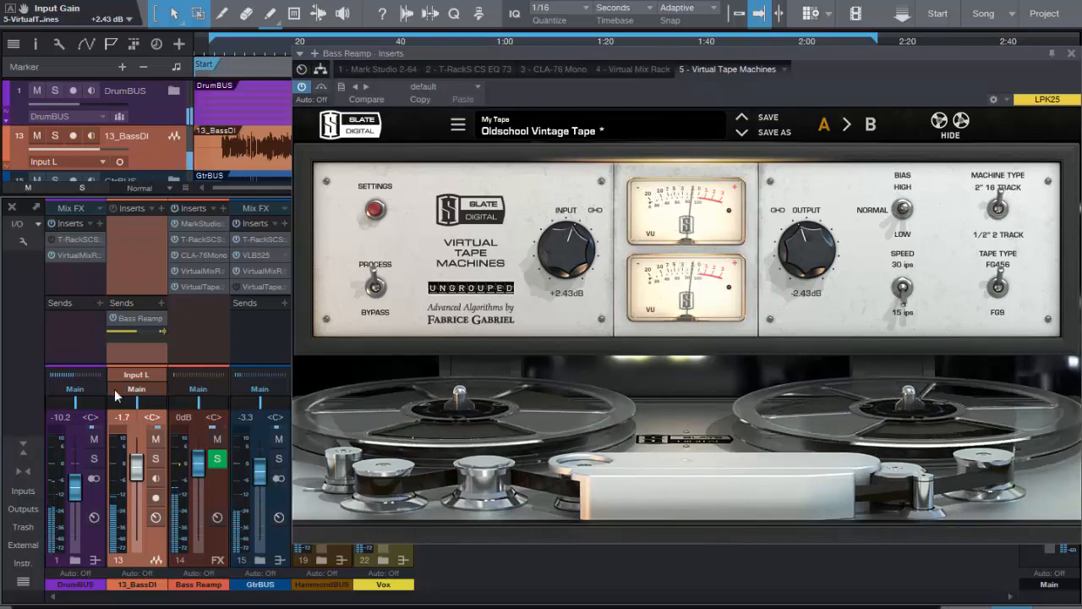
click(155, 439)
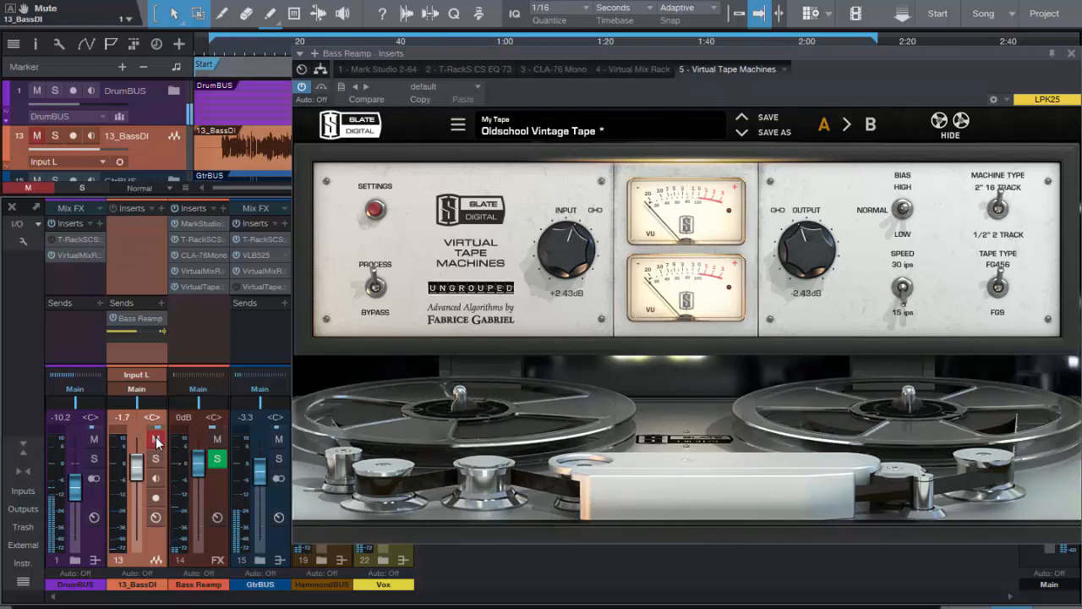
click(155, 440)
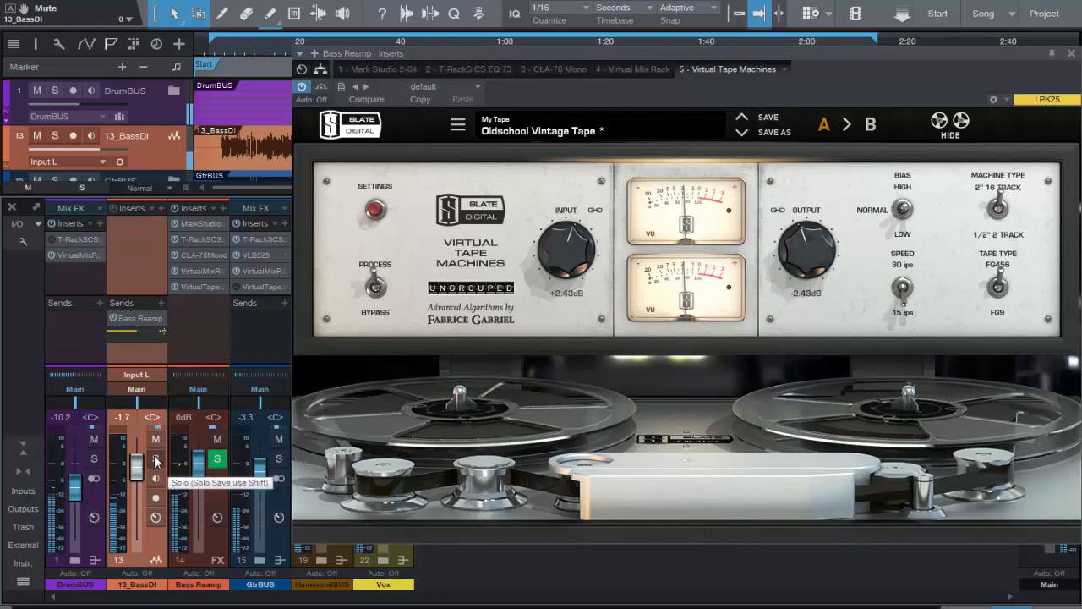
Try Bass Reamp without solo safe and soloed, return it to solo-safe, and close its inserts window
click(217, 461)
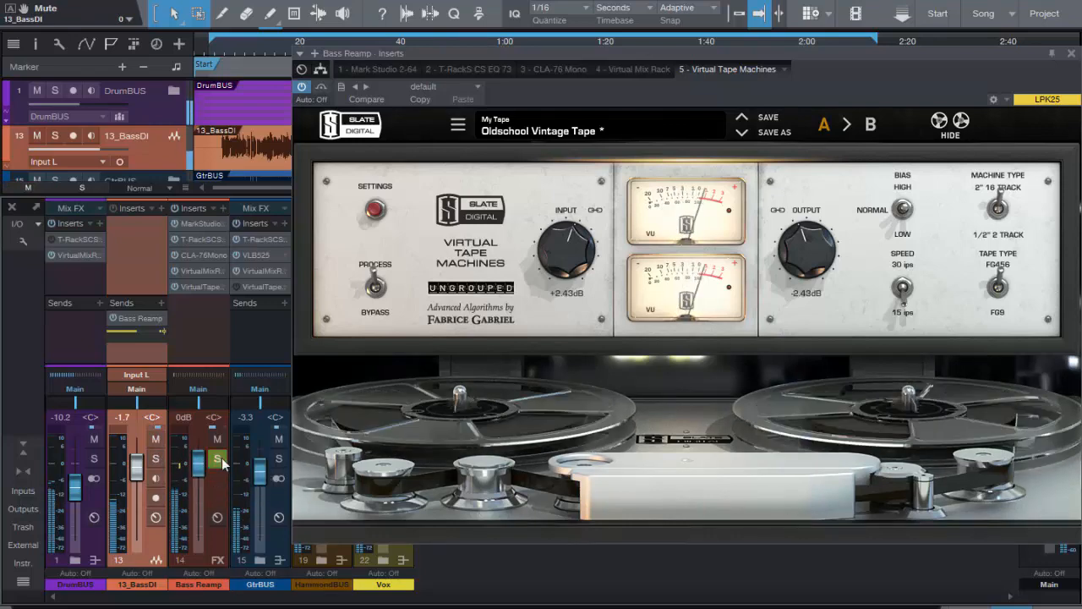
click(217, 460)
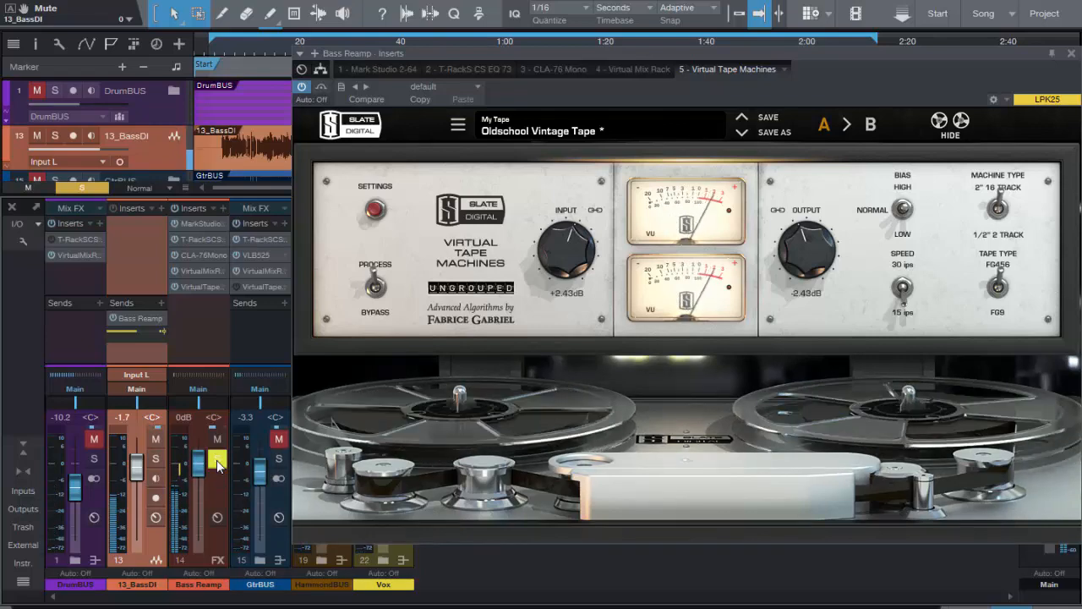
click(217, 460)
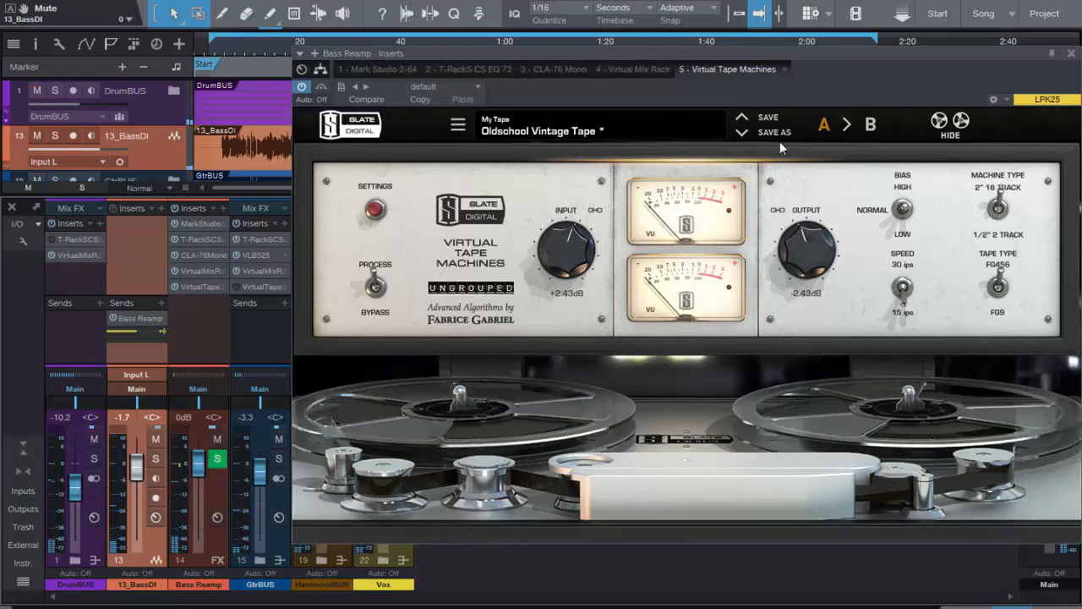
drag(787, 56, 656, 63)
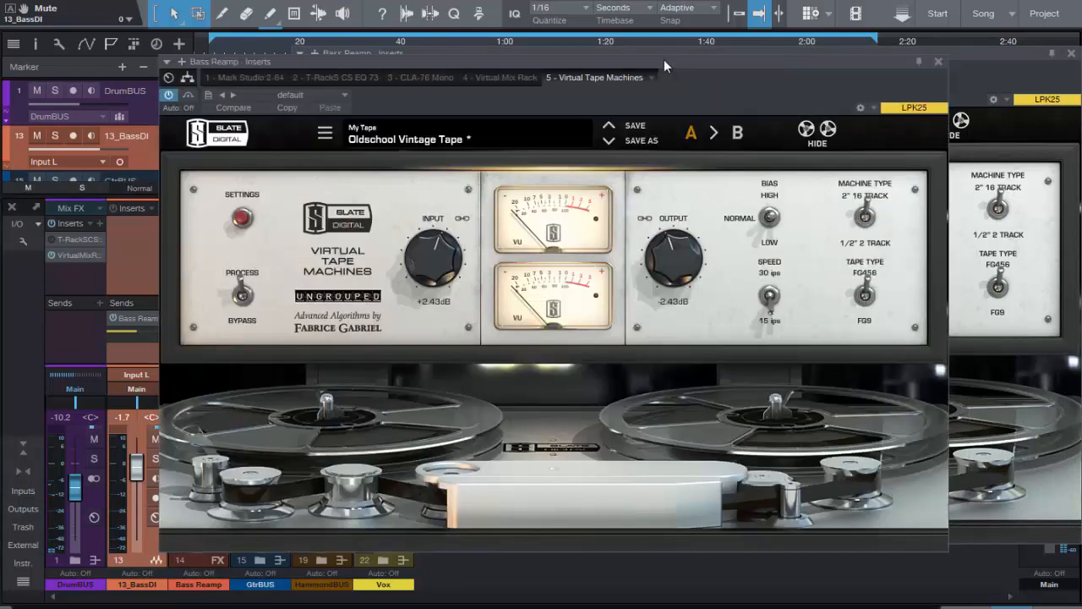
click(939, 61)
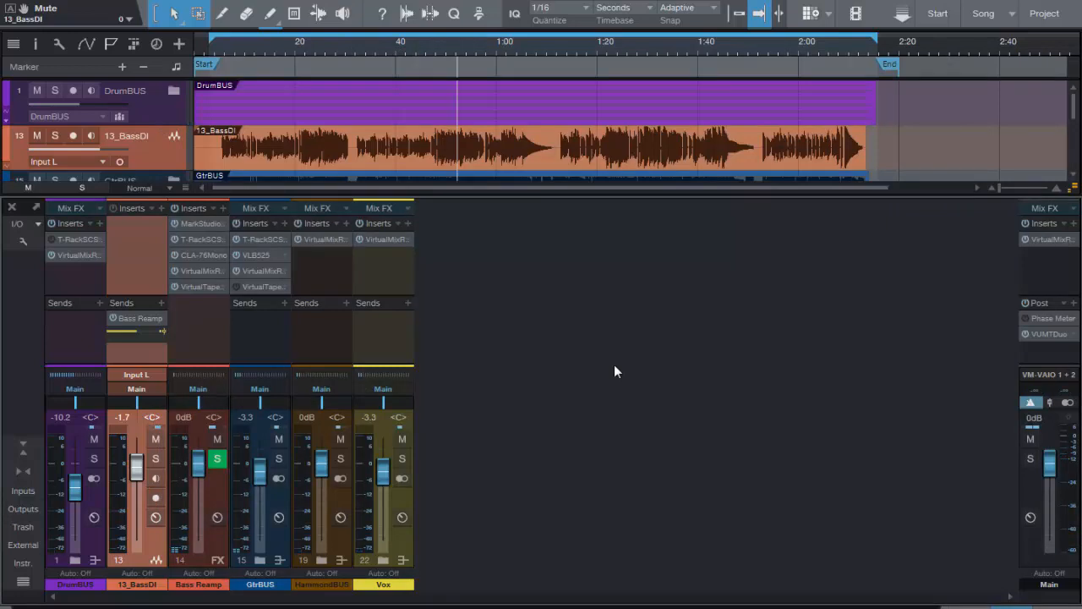
Expand the DrumBUS channels and copy the bus's T-RackS EQ PA insert onto 04_SnareUp, keeping the channel faders in view
click(74, 558)
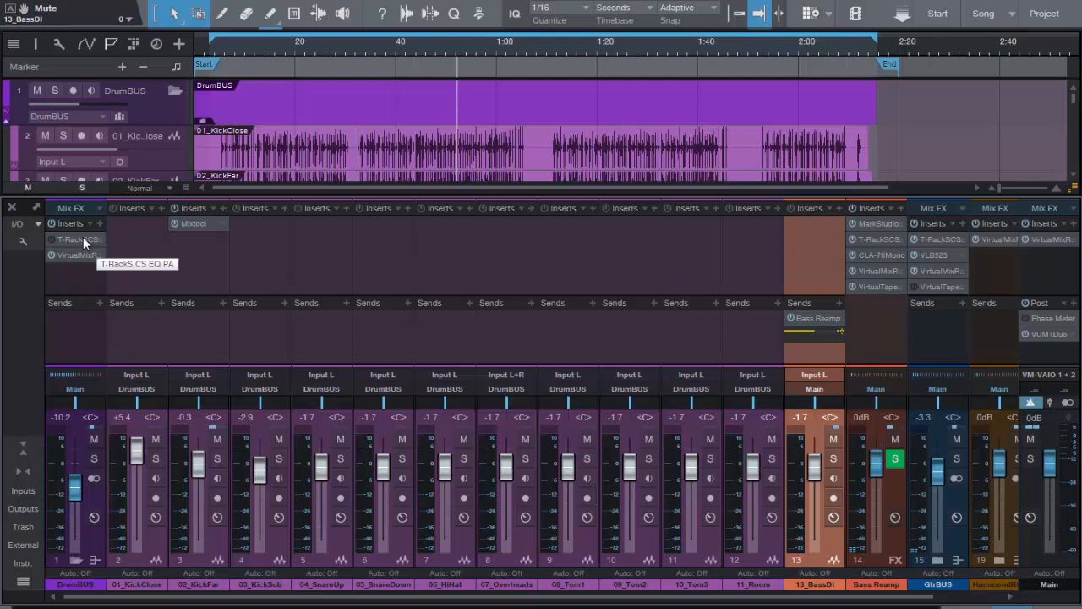
drag(84, 239, 317, 245)
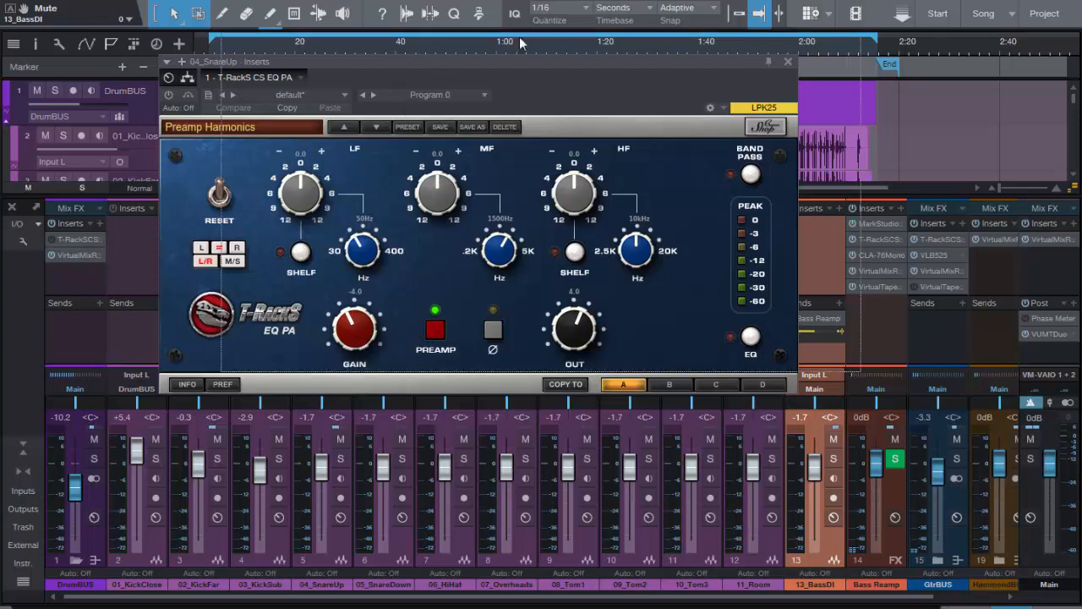
drag(520, 61, 601, 36)
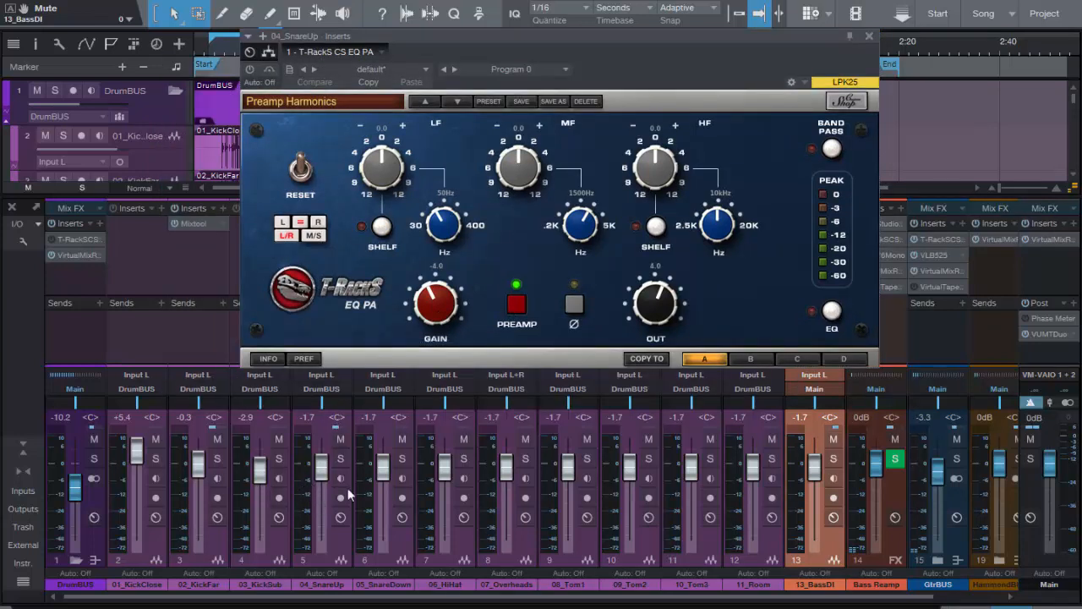
Solo 04_SnareUp with its EQ PA enabled, raise the preamp gain to -0.8, and close the plug-in window
click(342, 459)
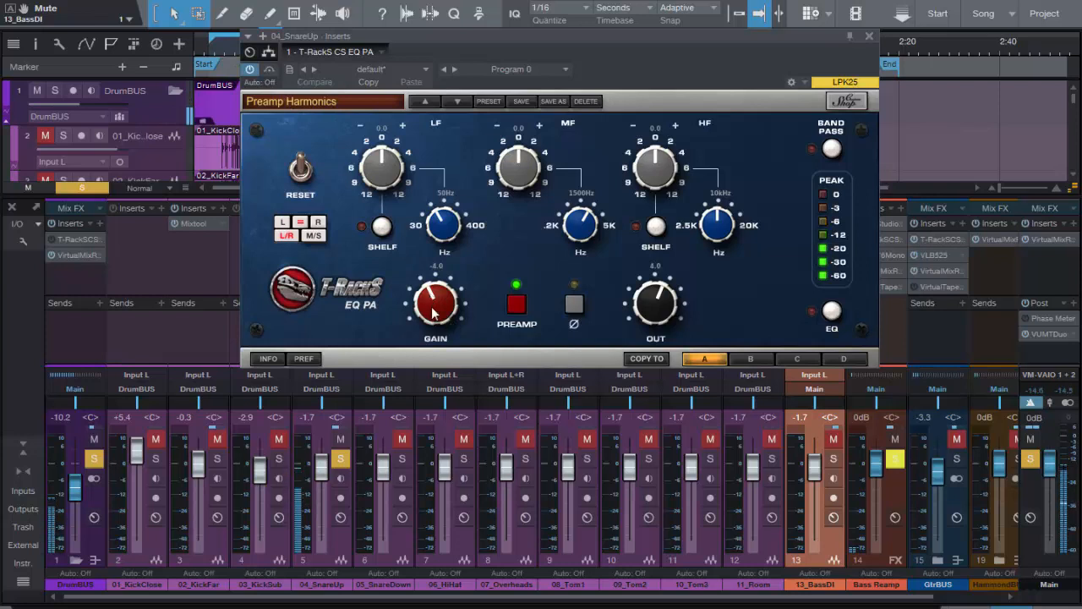
drag(433, 313, 432, 292)
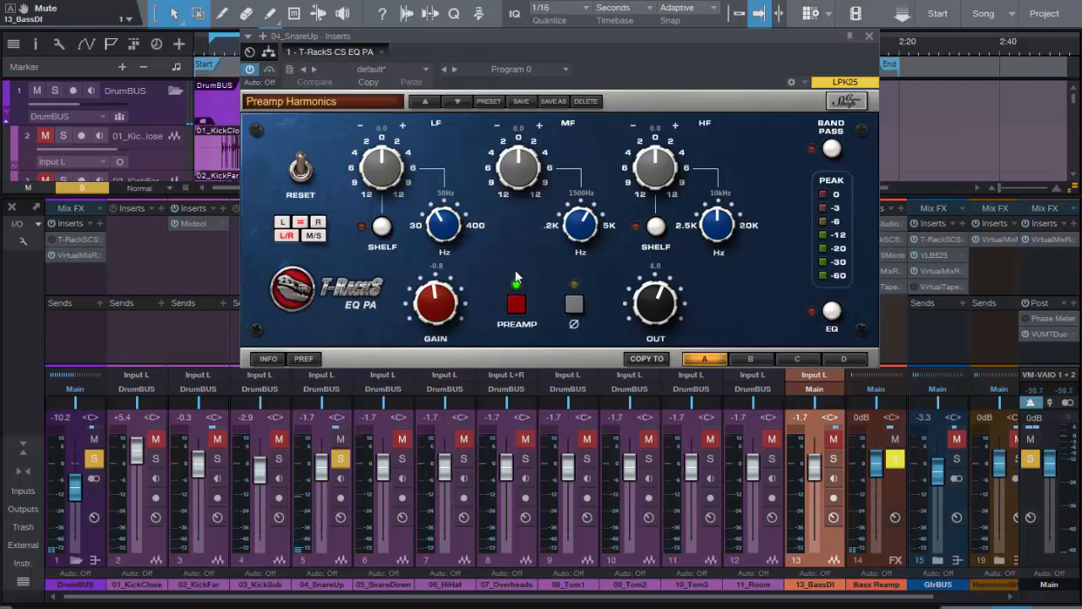
click(869, 35)
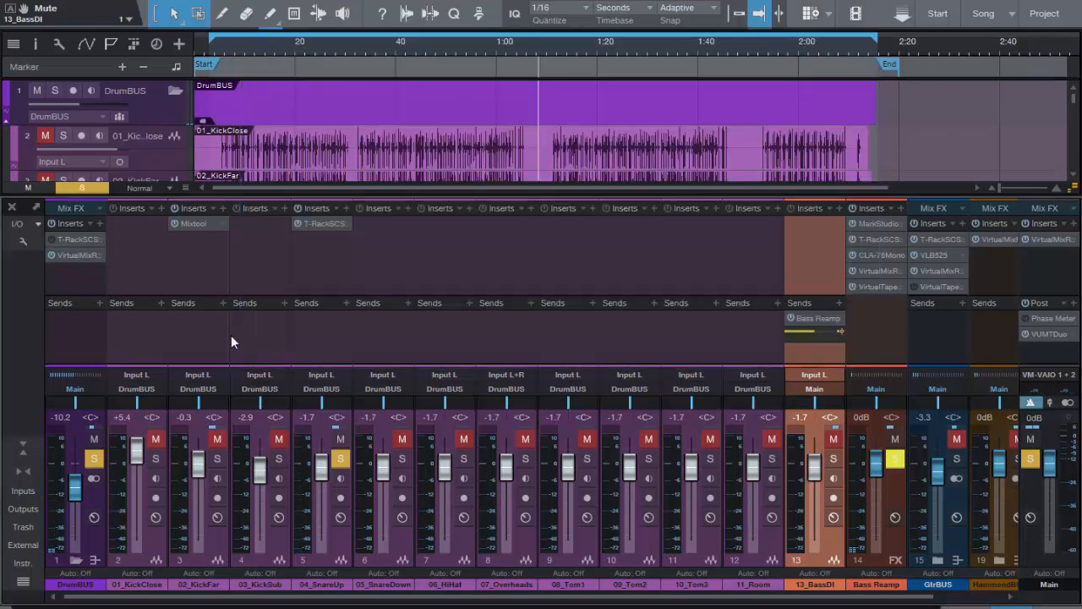
Open the Mark Studio 2 amp insert on Bass Reamp
click(875, 224)
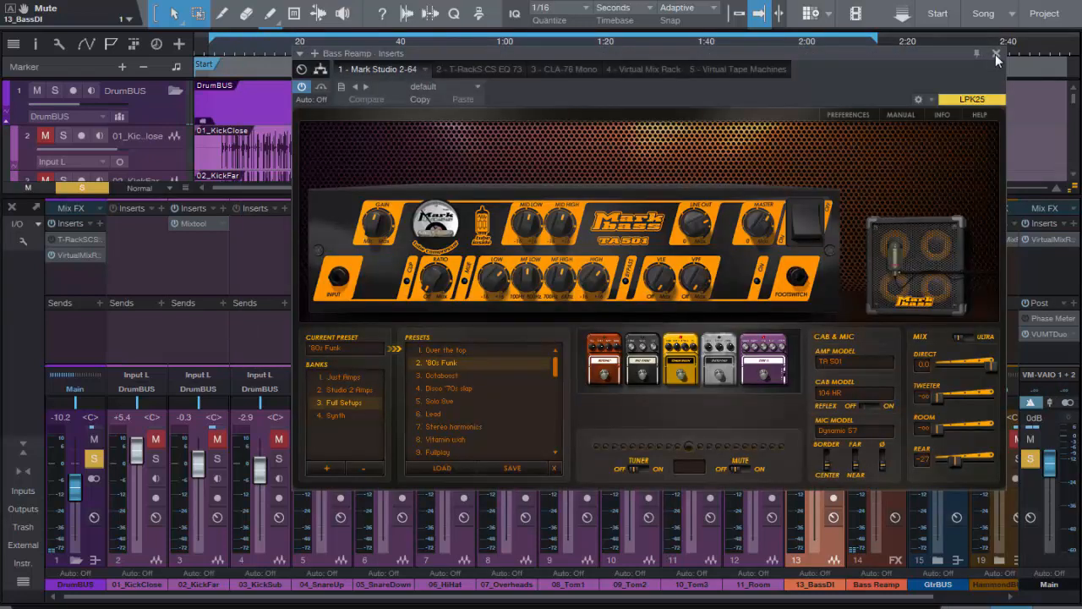
Review the T-RackS EQ 73, CLA-76, Virtual Mix Rack and Virtual Tape Machines inserts on Bass Reamp, and close the inserts window
click(464, 68)
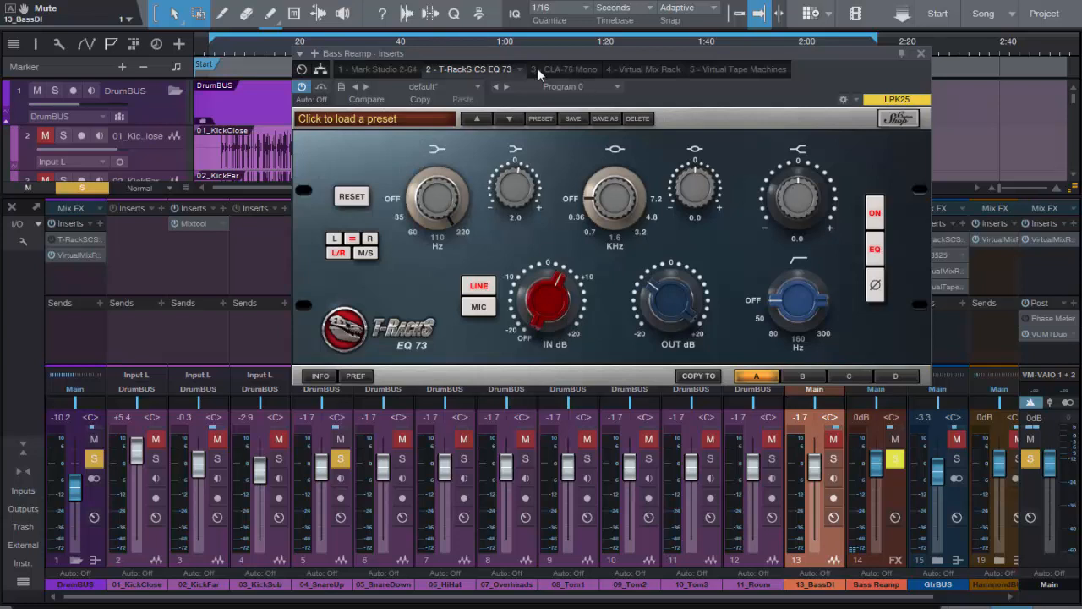
click(564, 68)
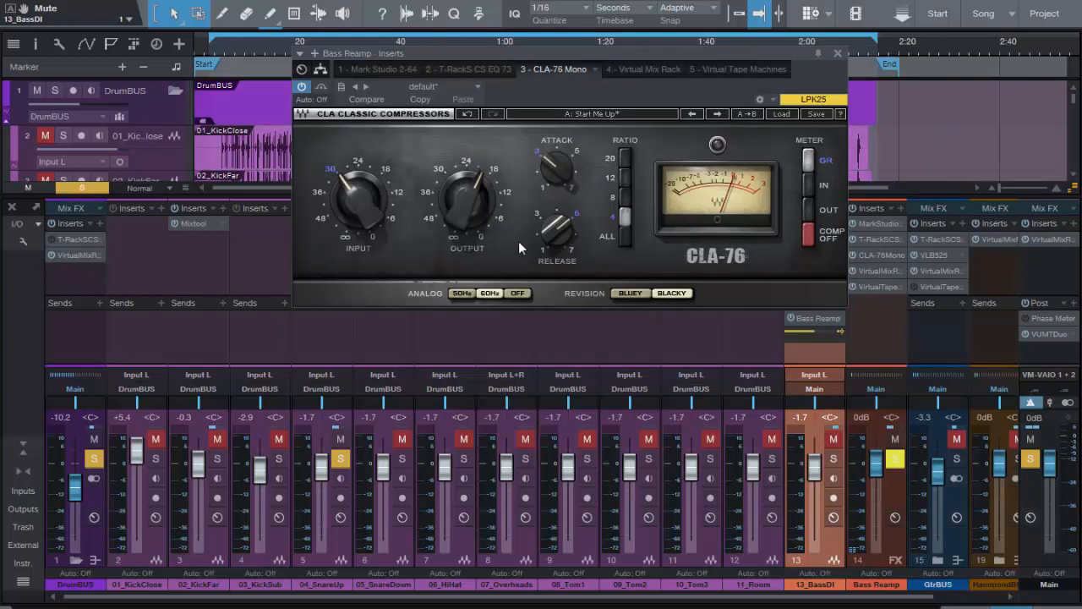
click(639, 69)
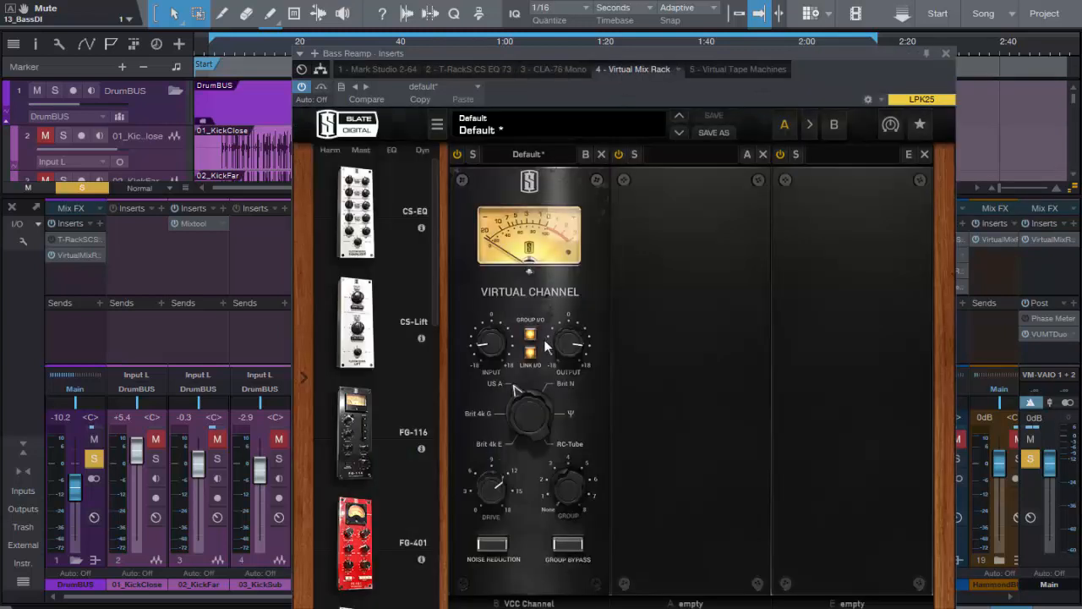
click(743, 70)
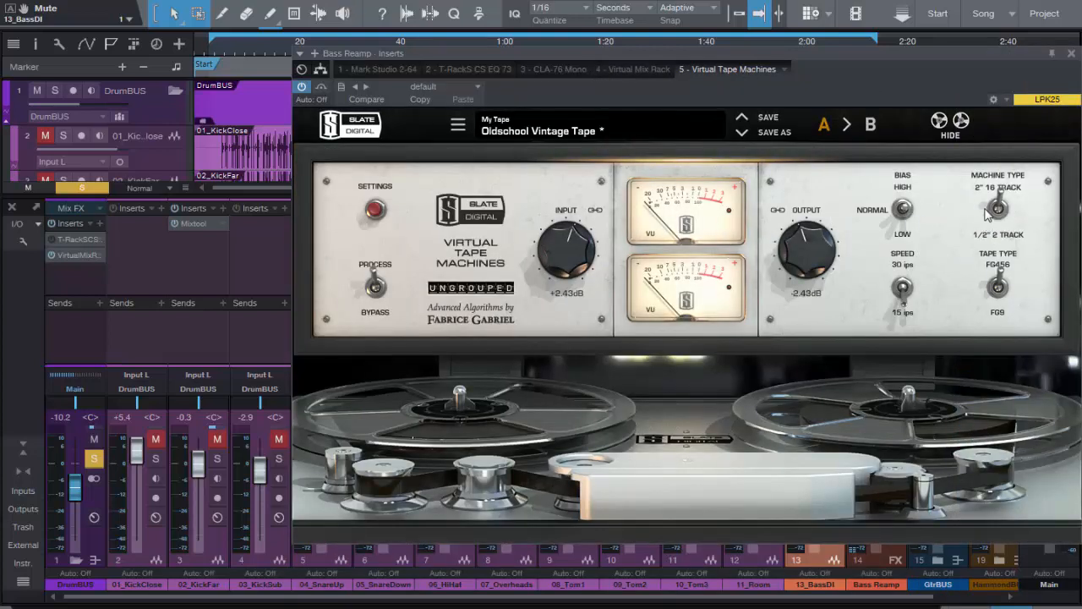
drag(865, 54, 732, 60)
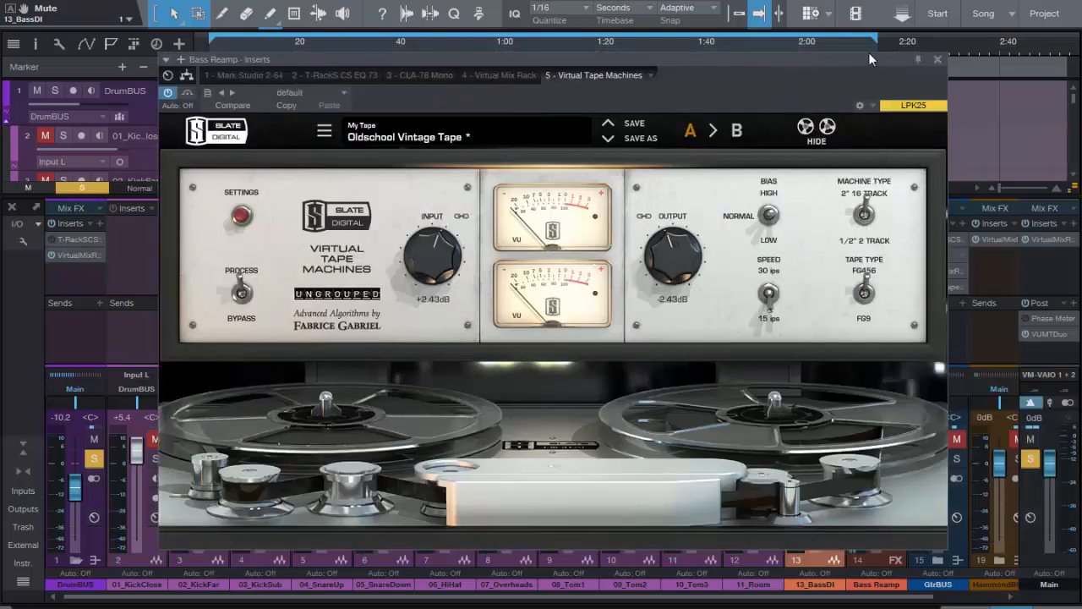
click(938, 59)
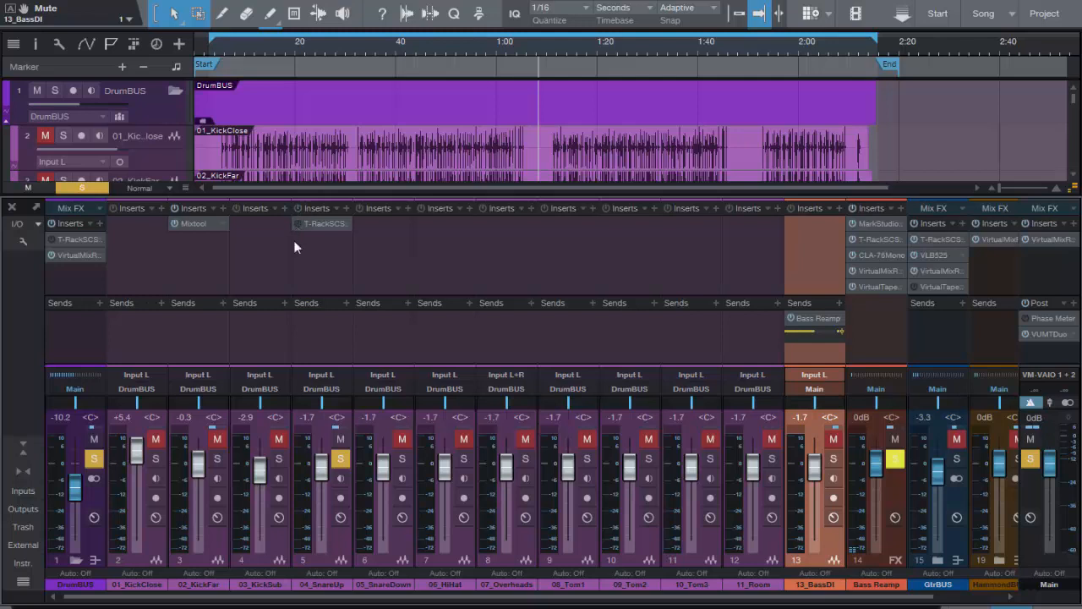
Collapse the DrumBUS channels and check the Virtual Tape Machines settings on Bass Reamp, closing the plug-in window
click(76, 561)
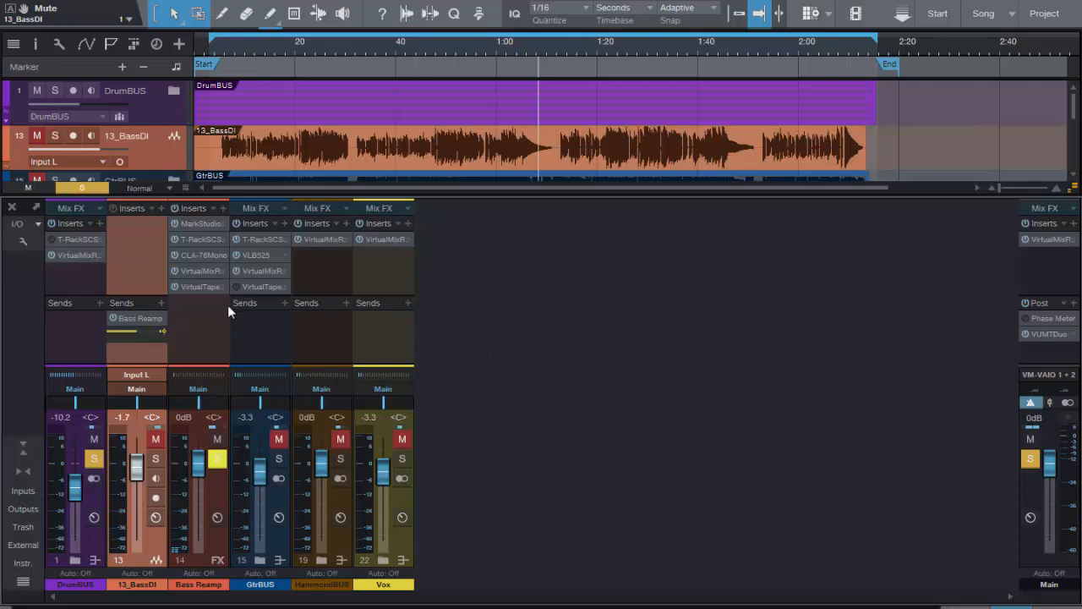
double_click(193, 285)
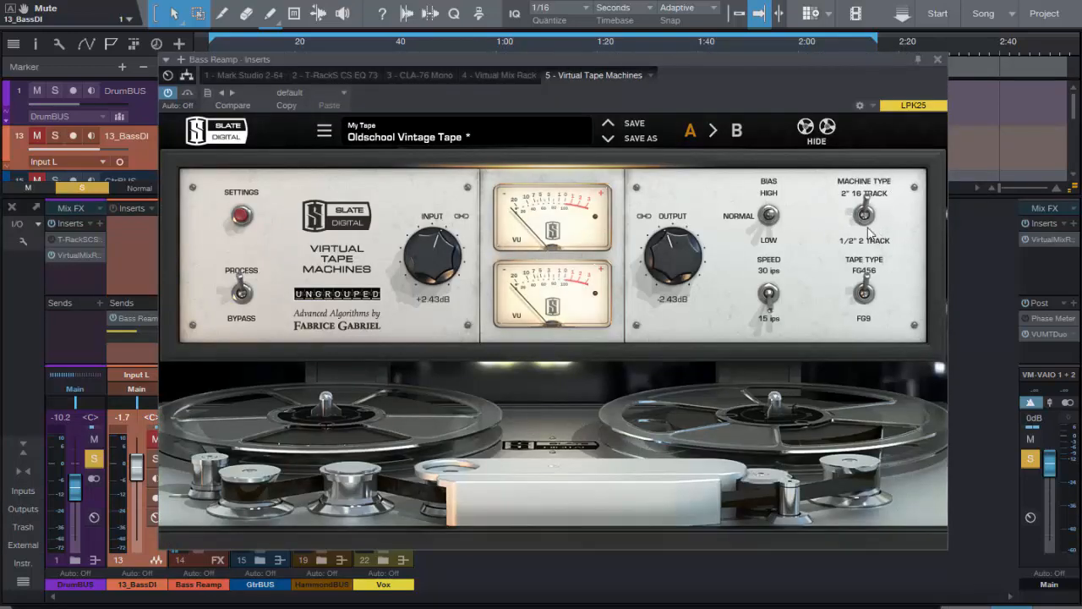
click(937, 59)
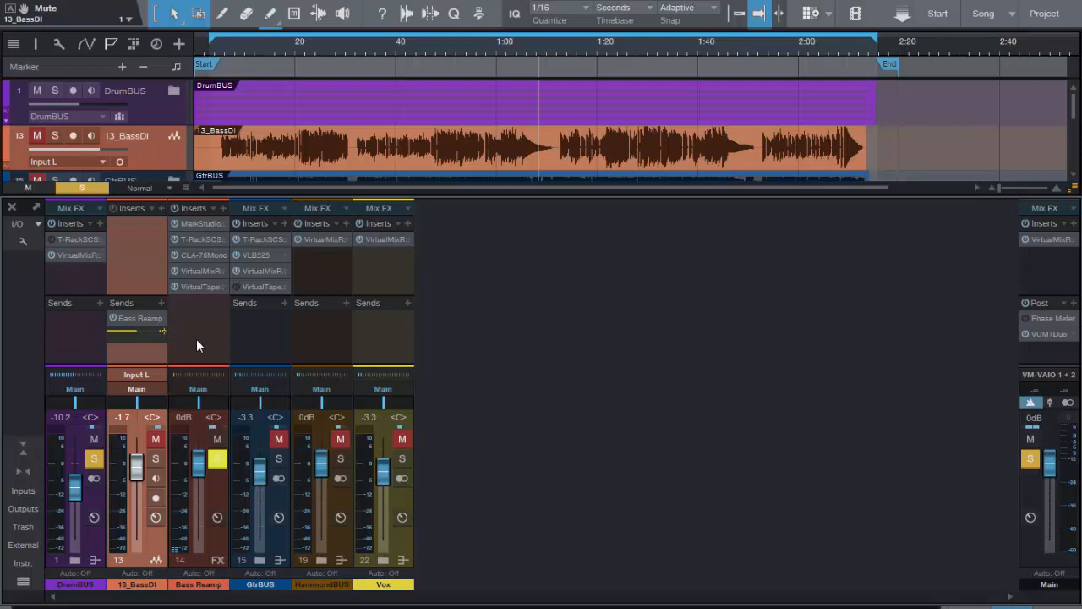
Export only the Bass Reamp channel as a 32-bit float, 44.1 kHz wave stem between the song markers, importing it to a track
click(65, 0)
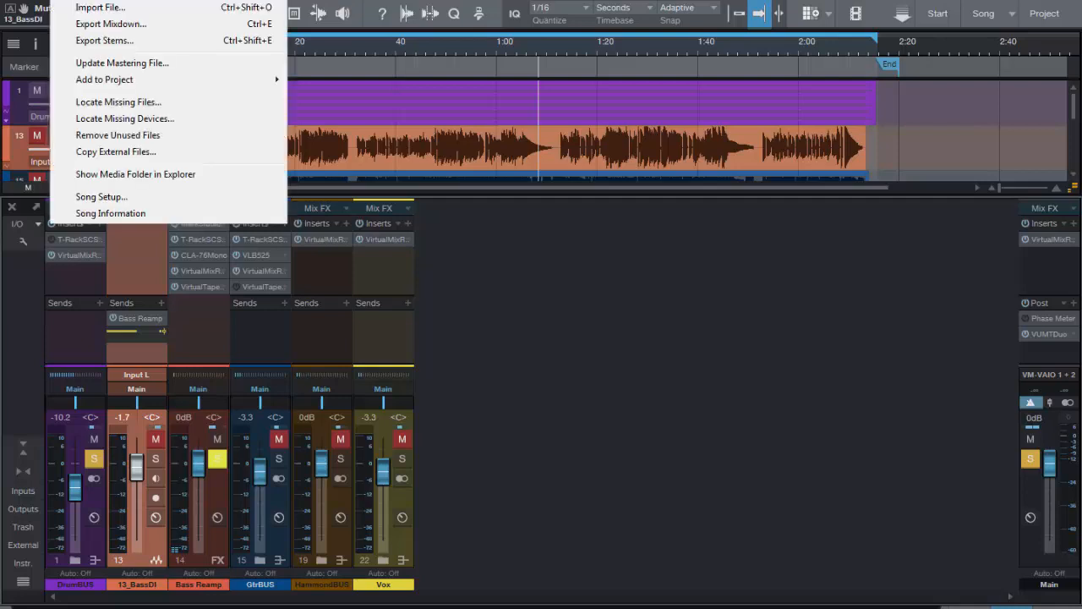
click(125, 41)
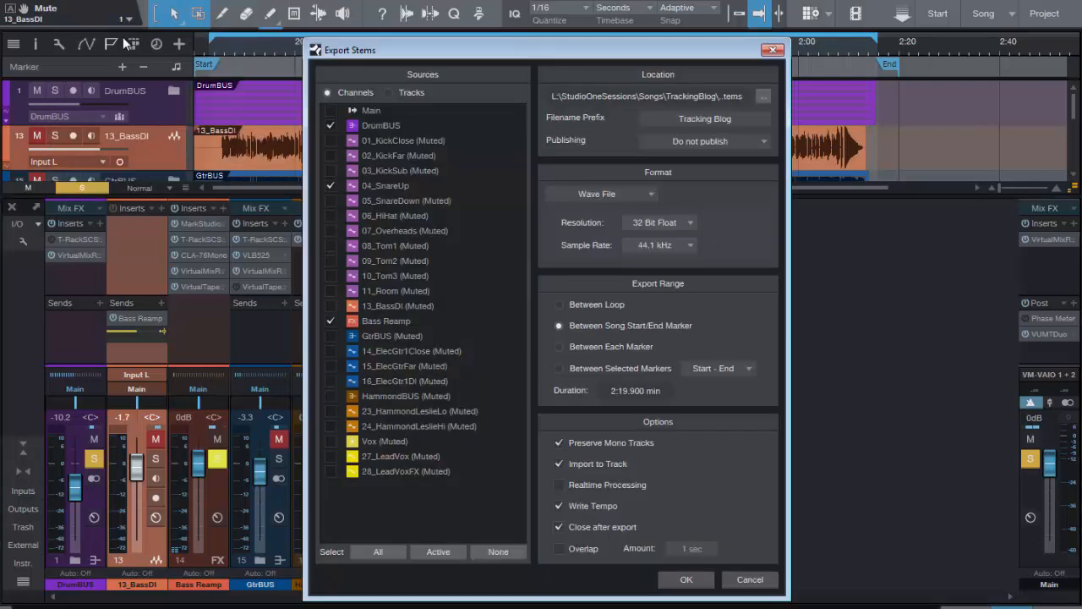
click(499, 552)
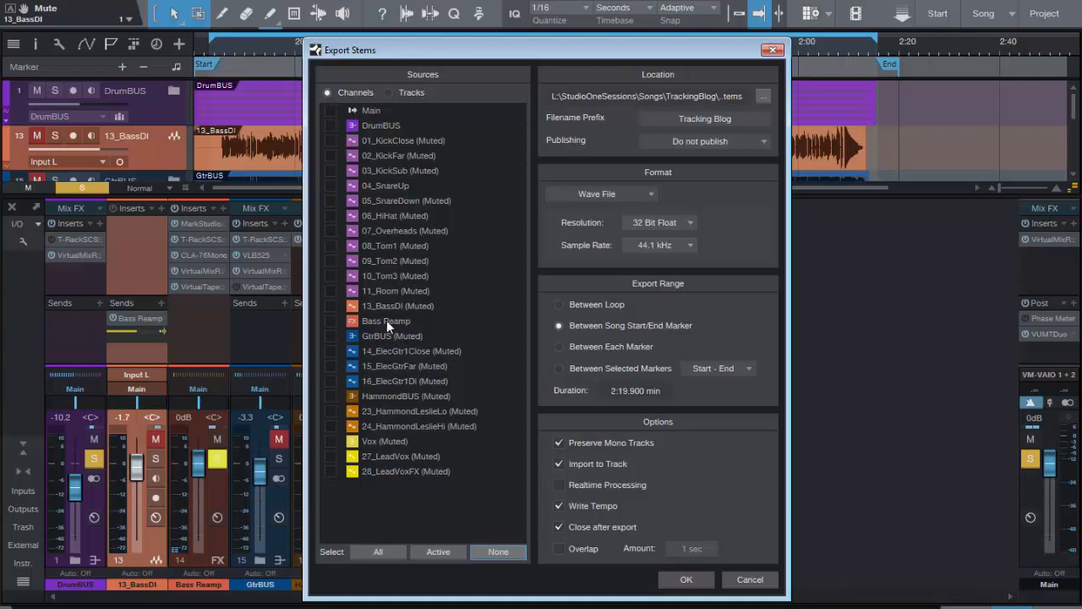
click(331, 321)
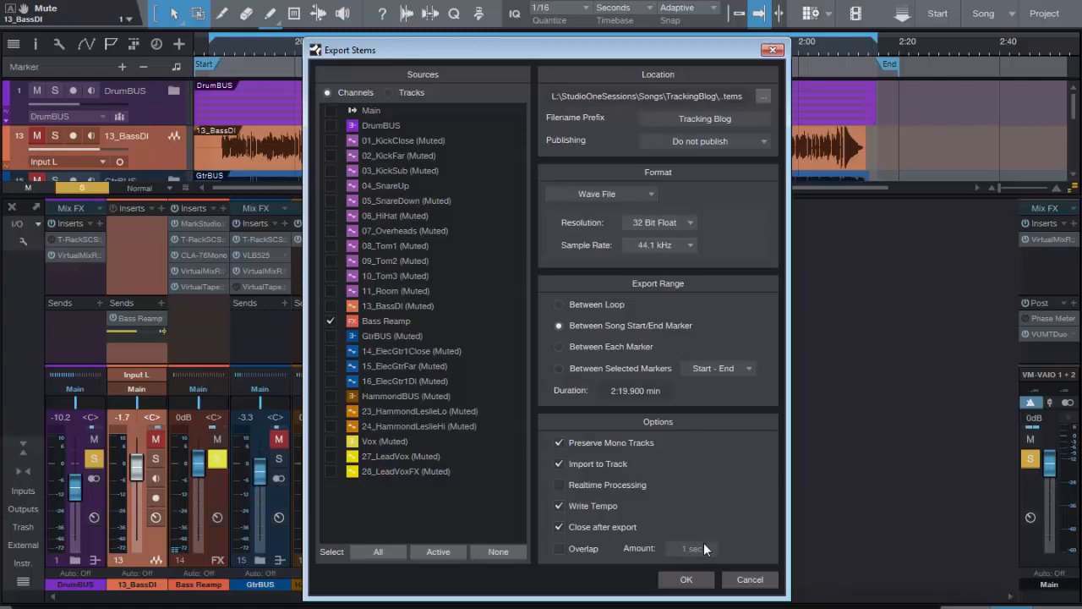
click(686, 580)
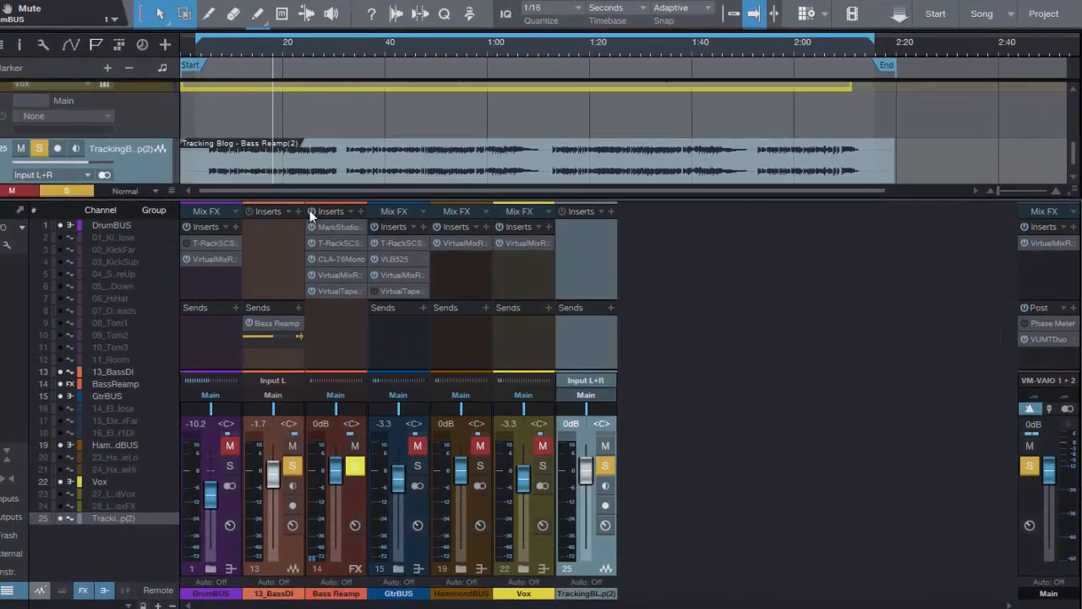
Hide the Bass Reamp effects channel from the console
click(338, 331)
right_click(337, 334)
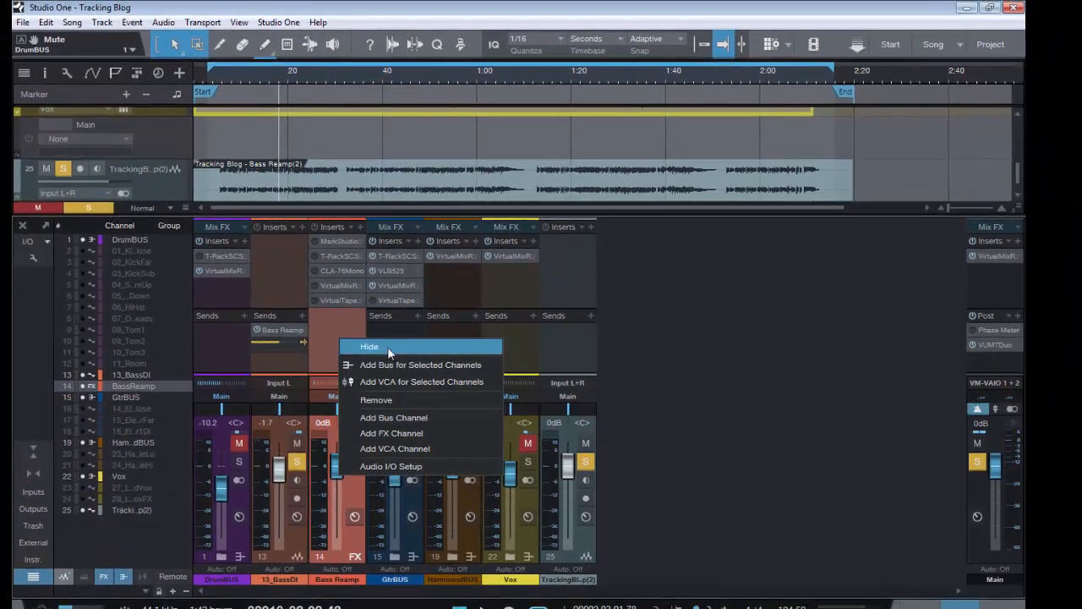
click(387, 347)
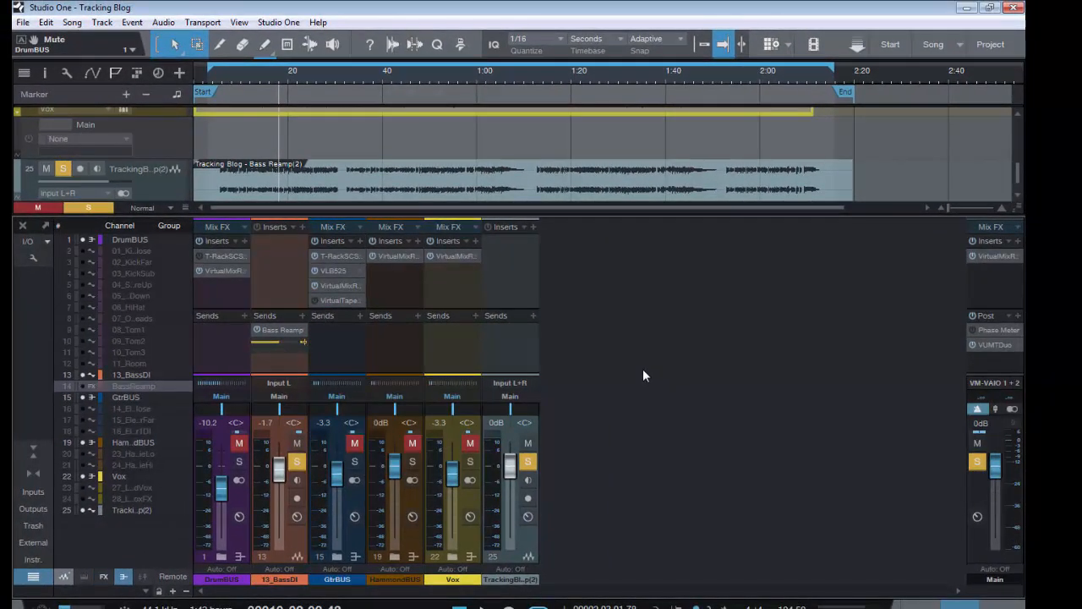
Play the exported bass stem with 13_BassDI, toggle the solo on 13_BassDI off and on to compare, and stop playback
key(space)
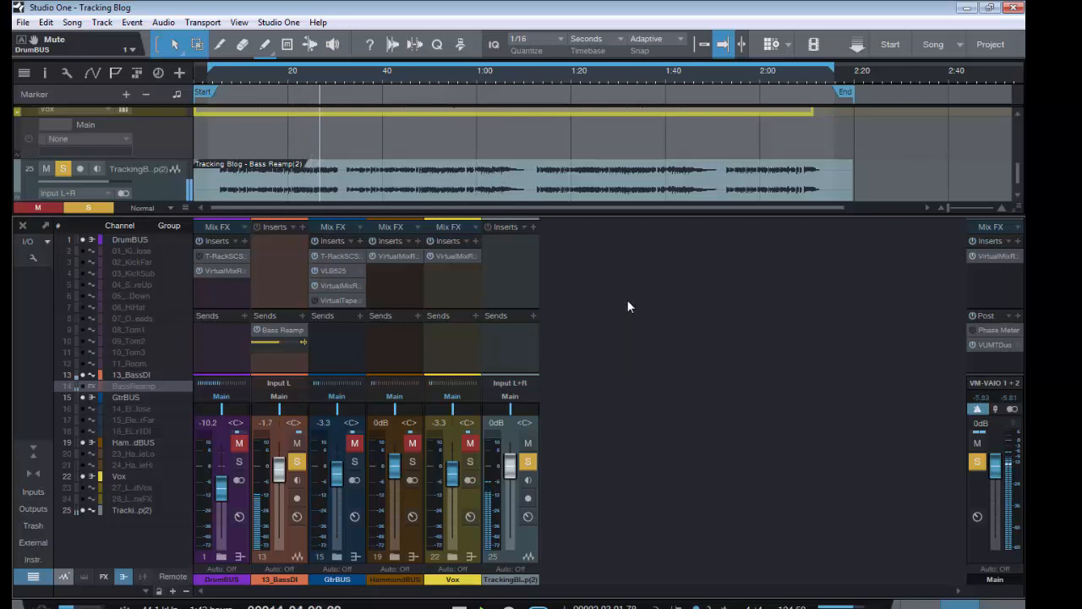
click(296, 464)
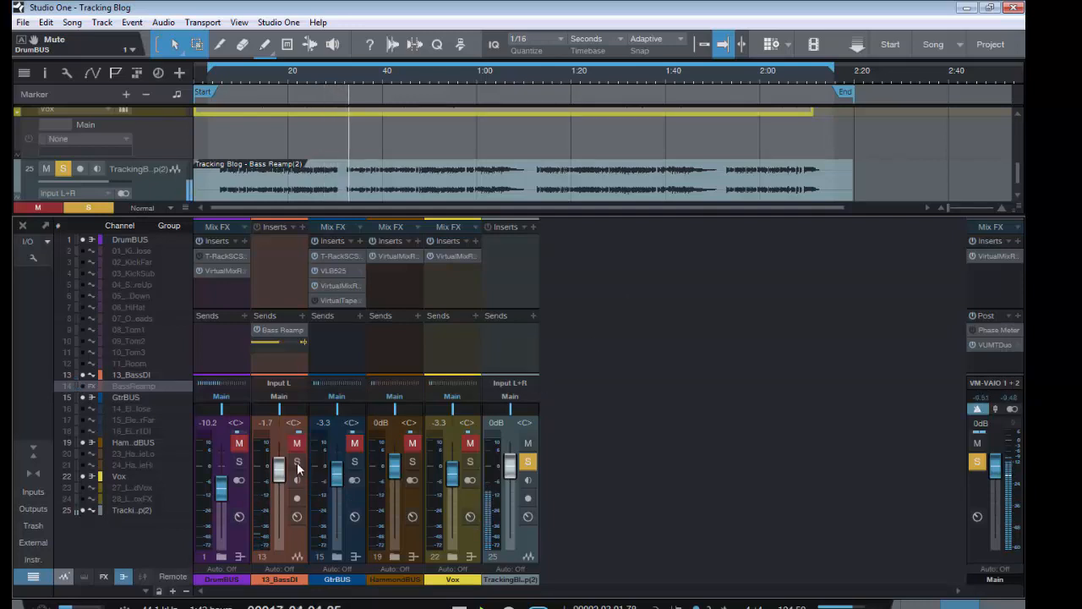
click(297, 464)
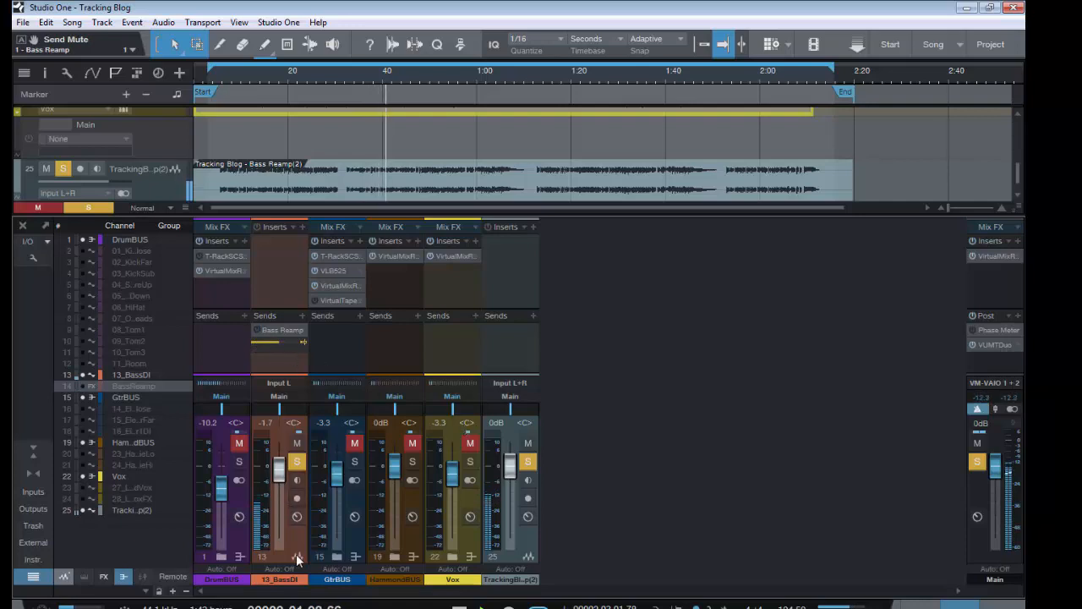
key(space)
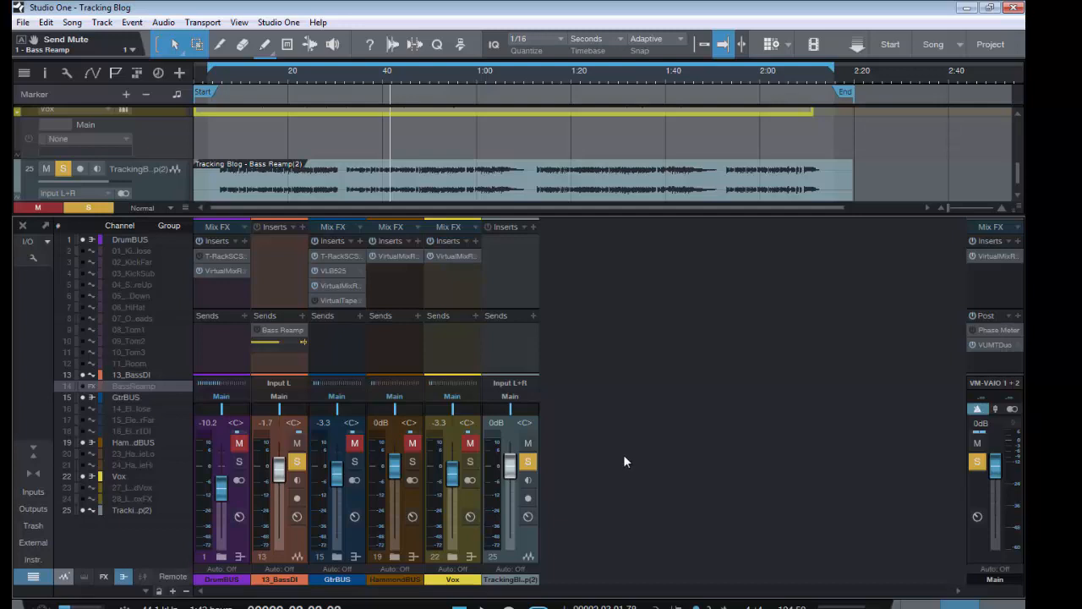
Review the T-RackS EQ PA, VLB525, Virtual Mix Rack and Virtual Tape Machines inserts on GtrBUS, repositioning the plug-in window
click(334, 252)
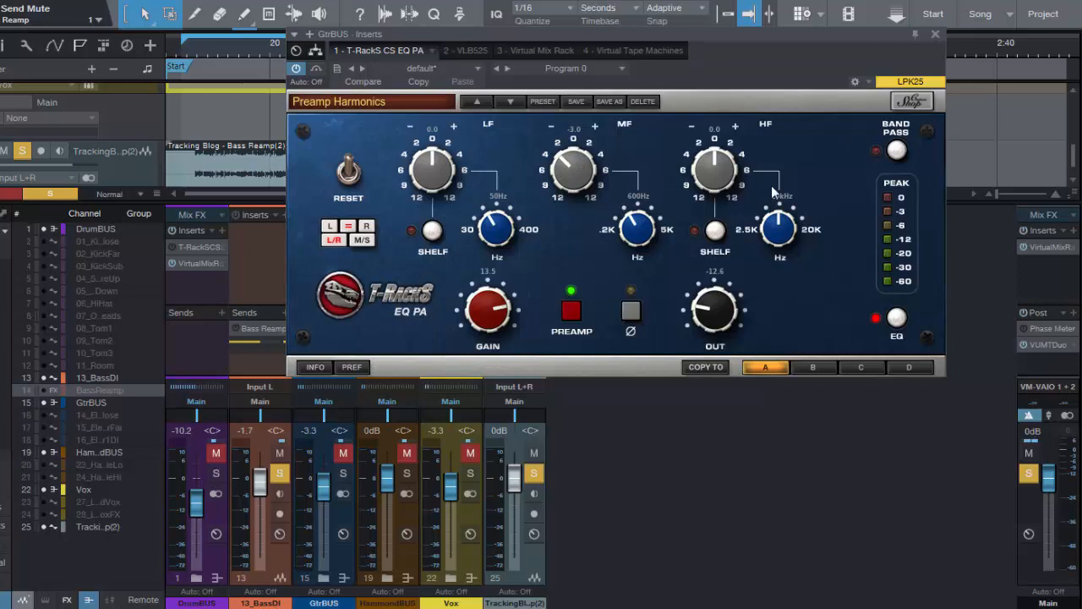
click(462, 49)
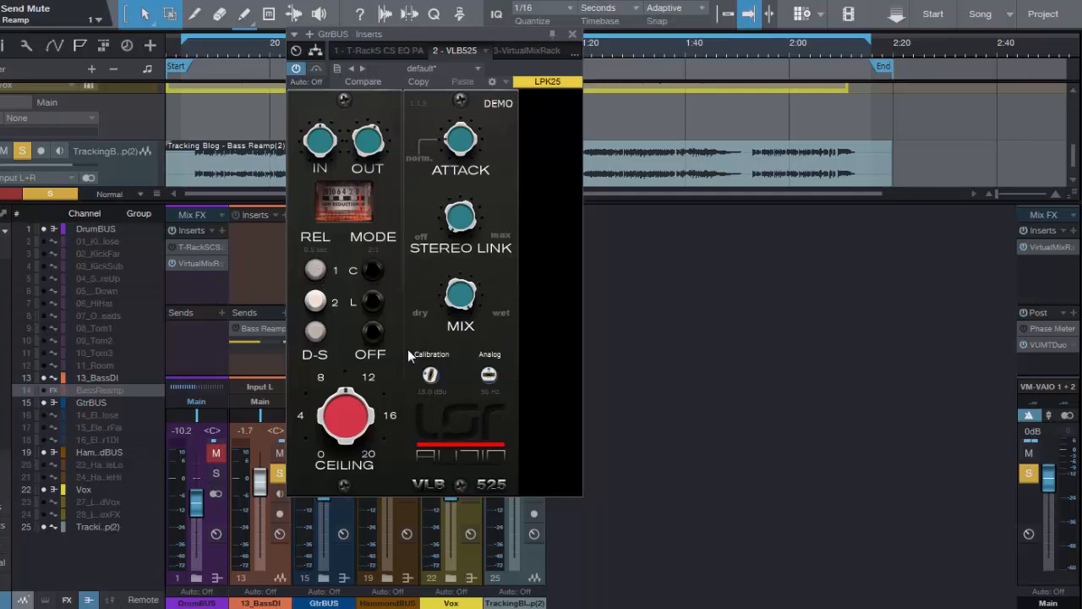
click(514, 50)
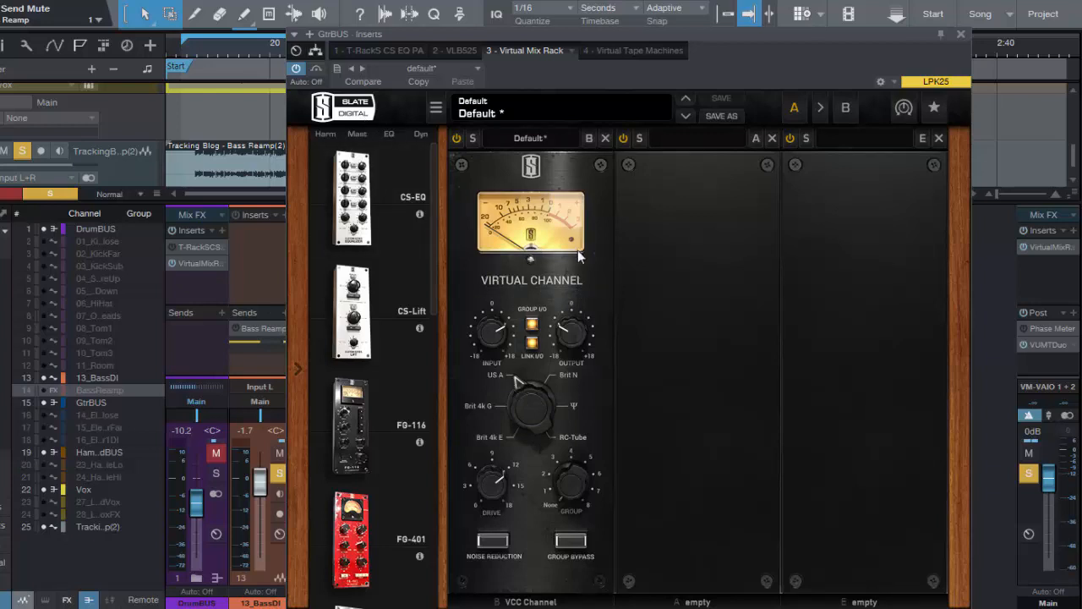
click(624, 50)
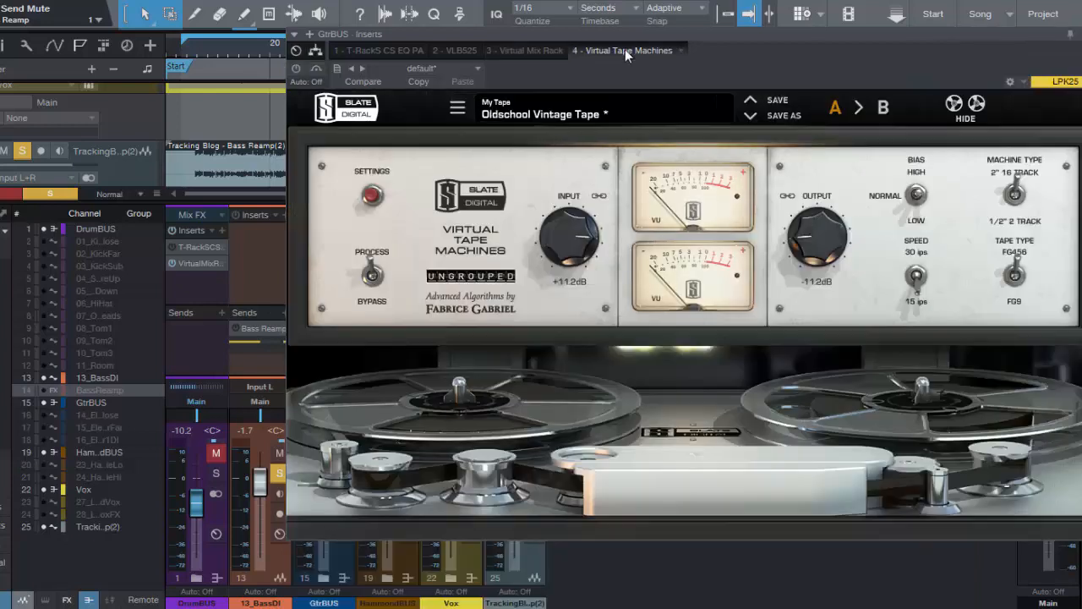
drag(703, 32, 574, 32)
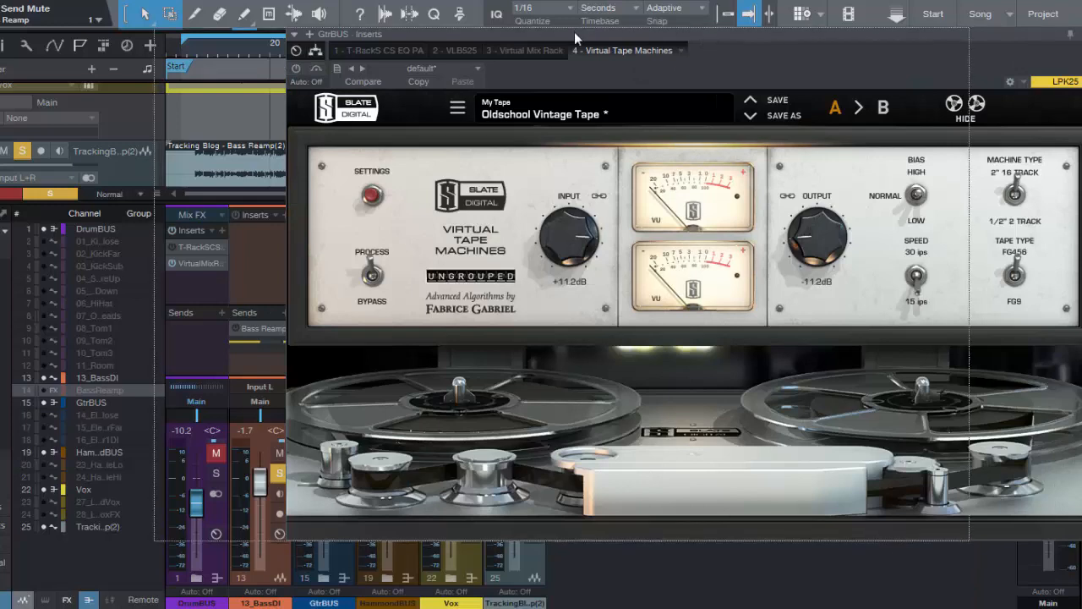